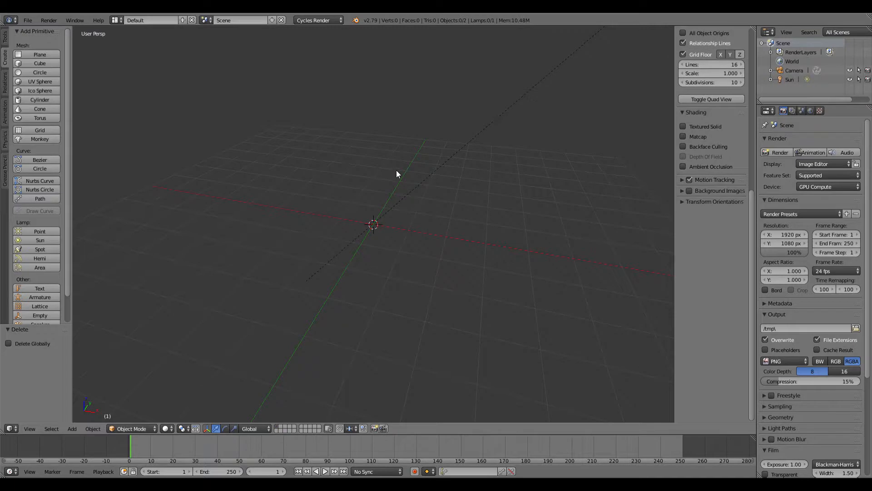
Step: Add a plane at the origin and rotate it 90° about the X axis
left_click(29, 56)
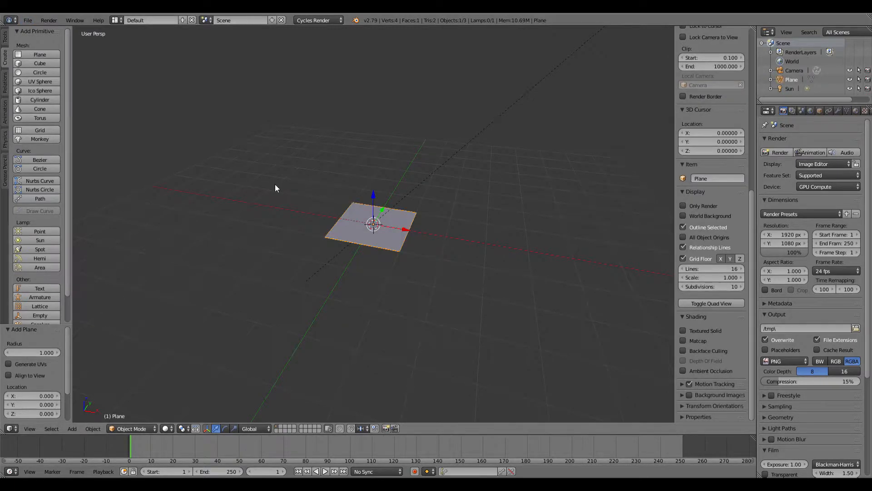
key("r")
type("x")
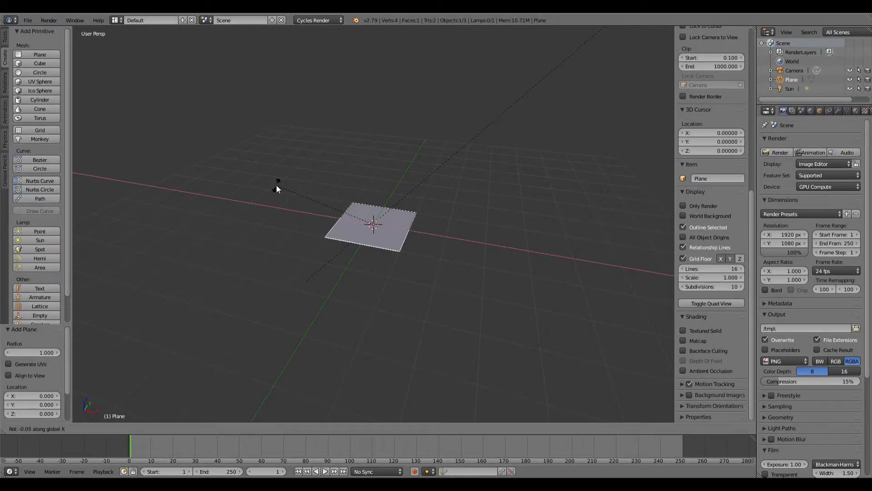
type("90")
key("Return")
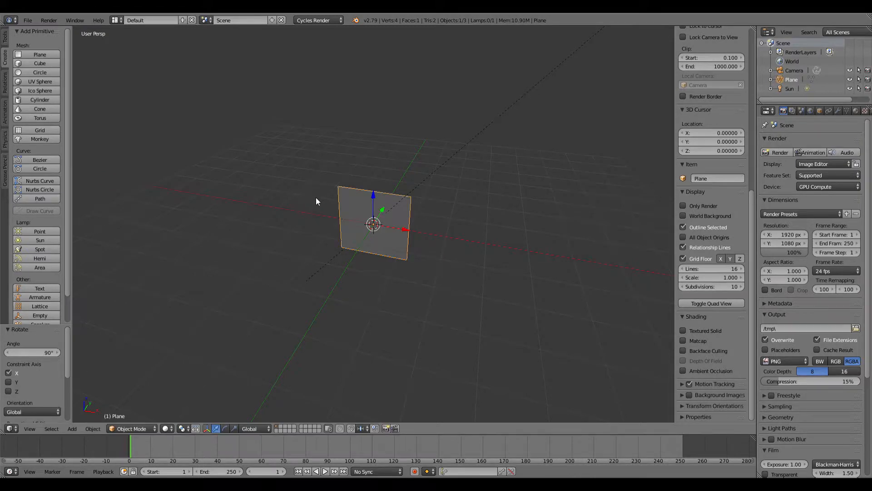
Step: Switch to the front orthographic view and scale the plane by 4 along the X axis
key("KP_1")
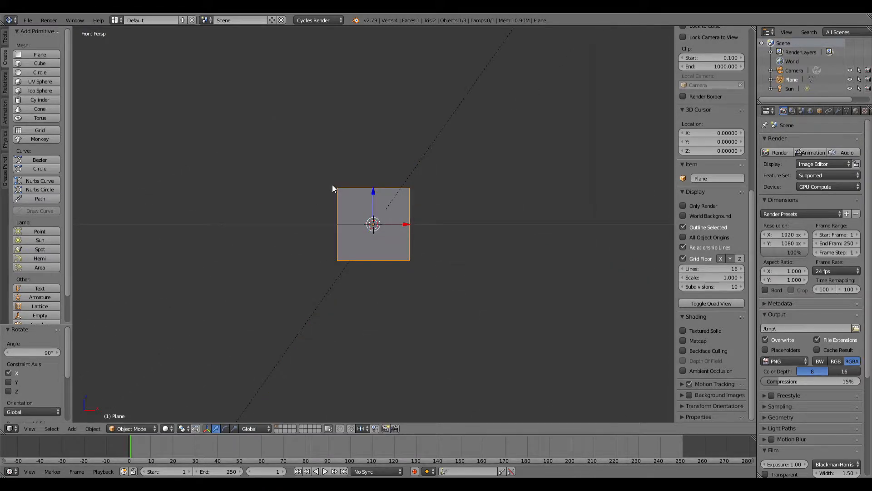
key("KP_5")
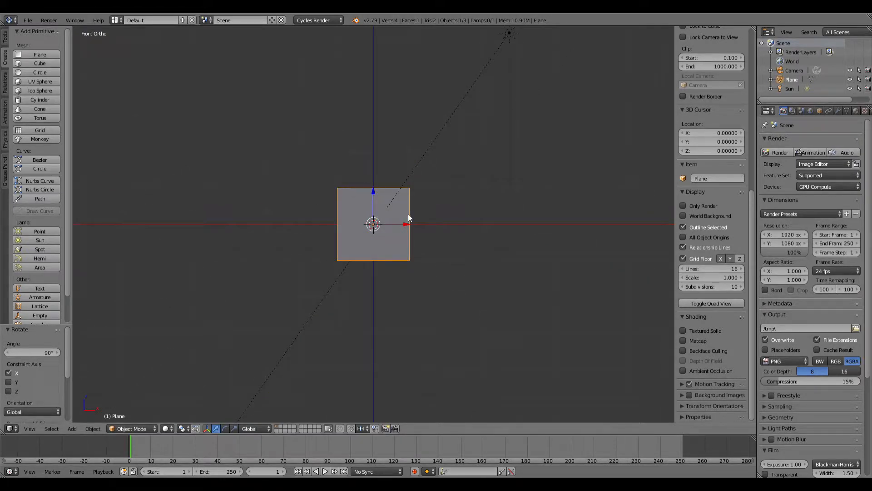
scroll(407, 217, "up", 2)
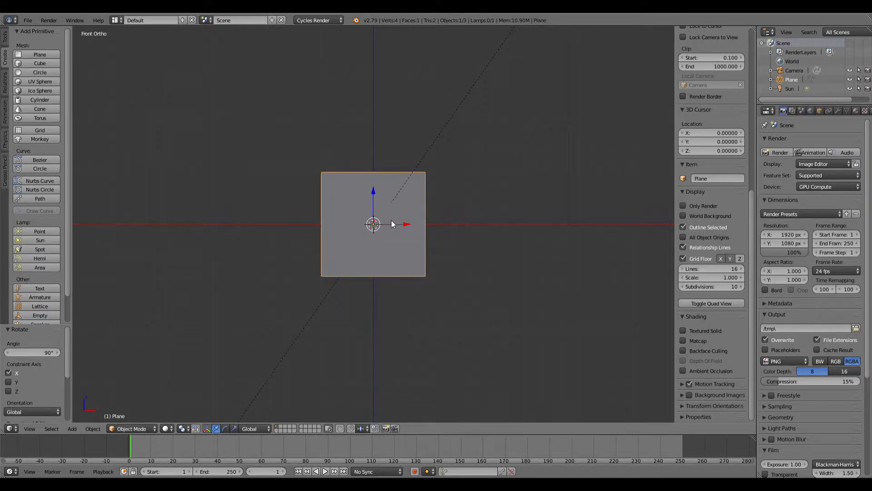
key("s")
type("x")
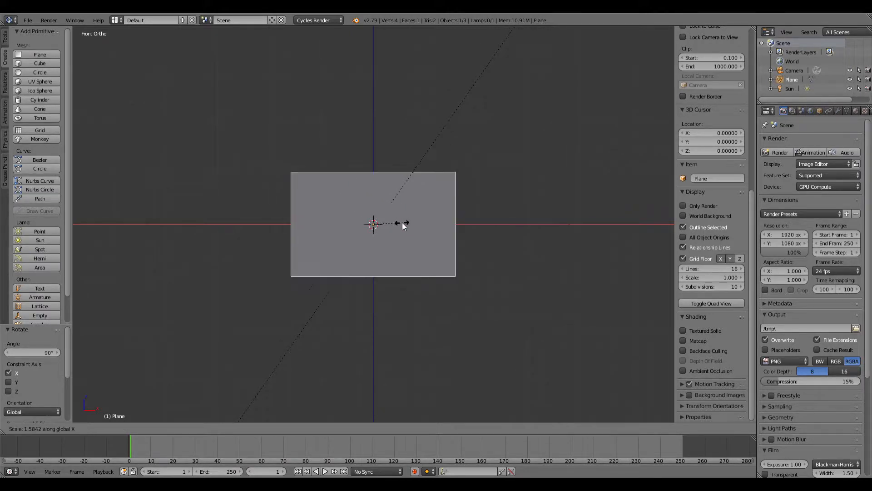
type("4")
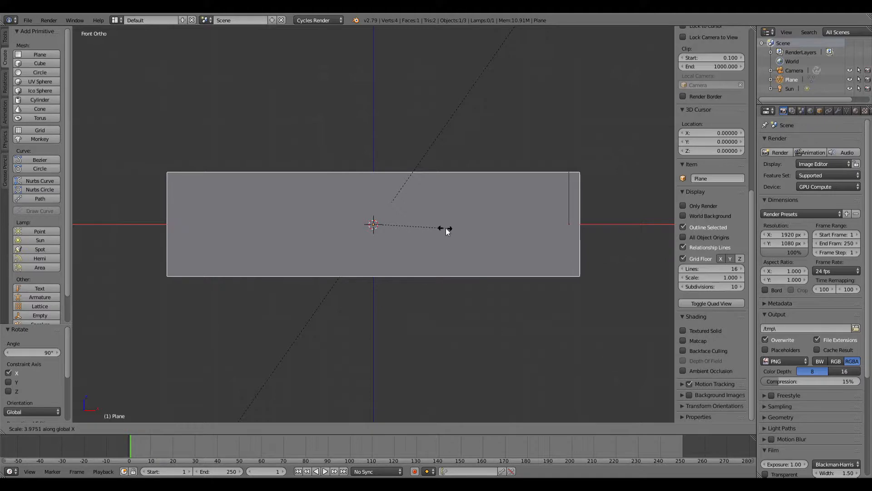
key("Return")
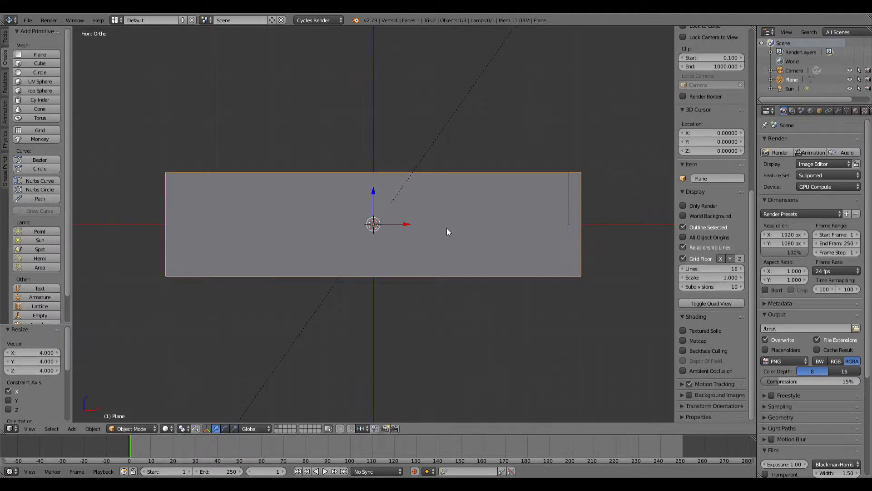
Step: In Edit Mode, scale the plane's two lower corner vertices inward to about 0.427 to form a trapezoid
key("Tab")
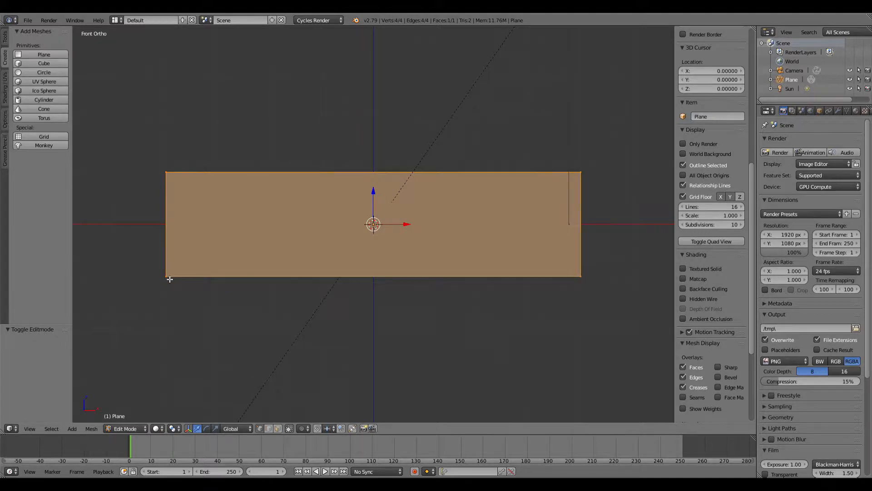
right_click(168, 278)
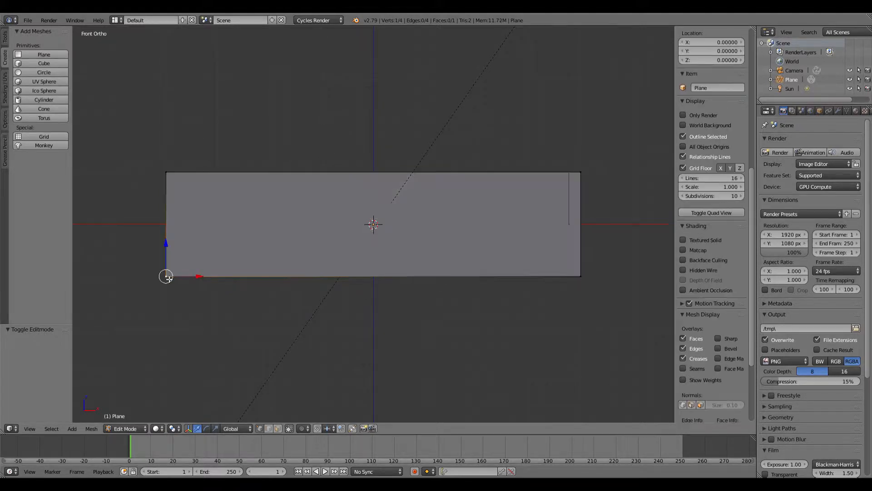
right_click(584, 278, "shift")
key("s")
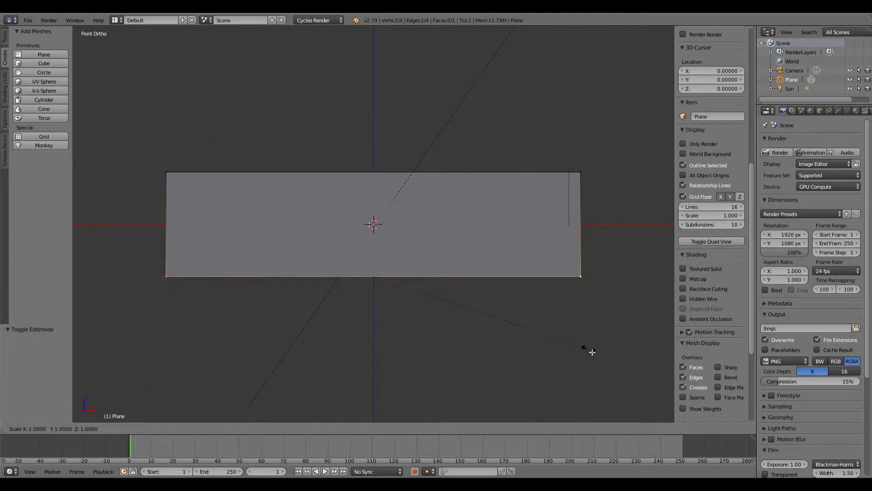
left_click(470, 308)
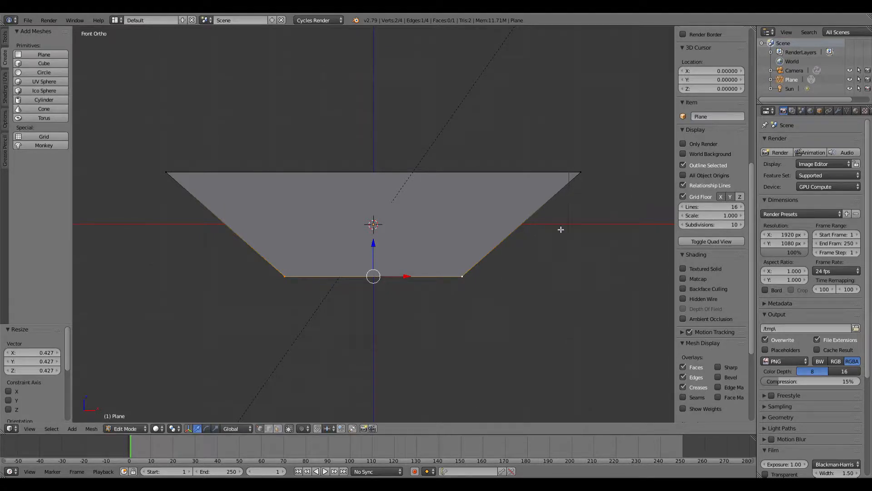
Step: Subdivide the trapezoid's lower edge and upper edge with one cut each
middle_click_drag(596, 213, 556, 220)
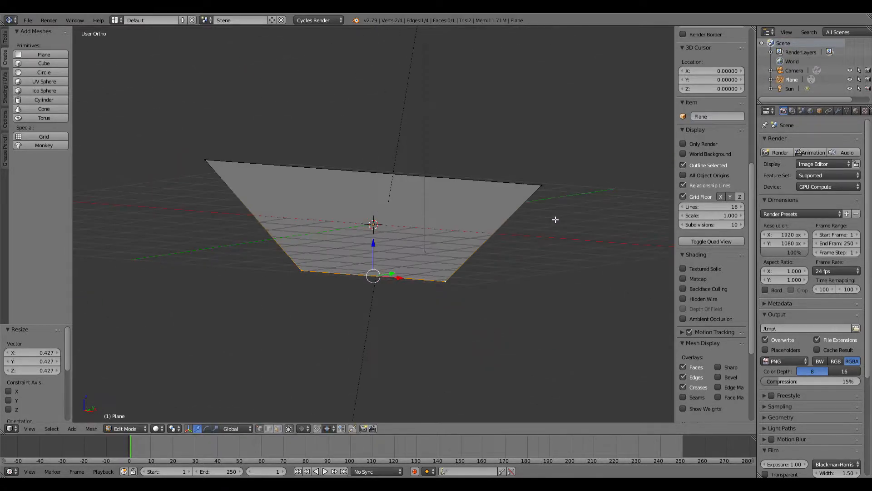
key("KP_5")
key("KP_1")
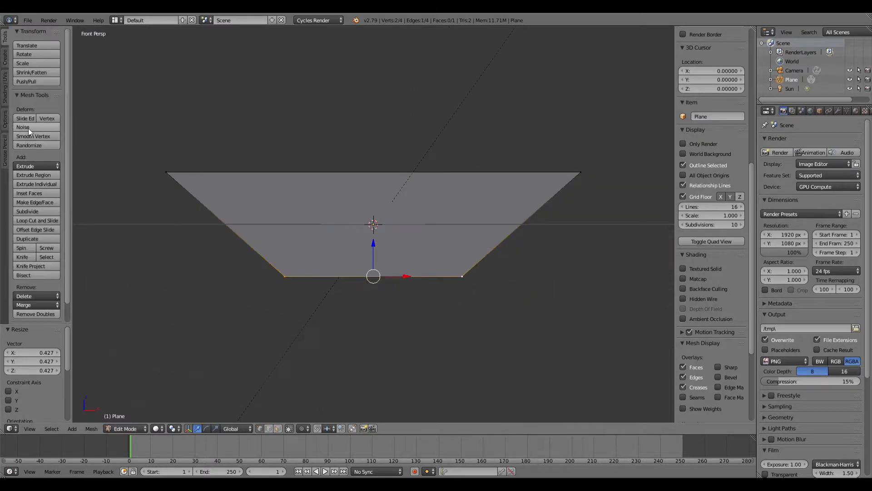
left_click(50, 212)
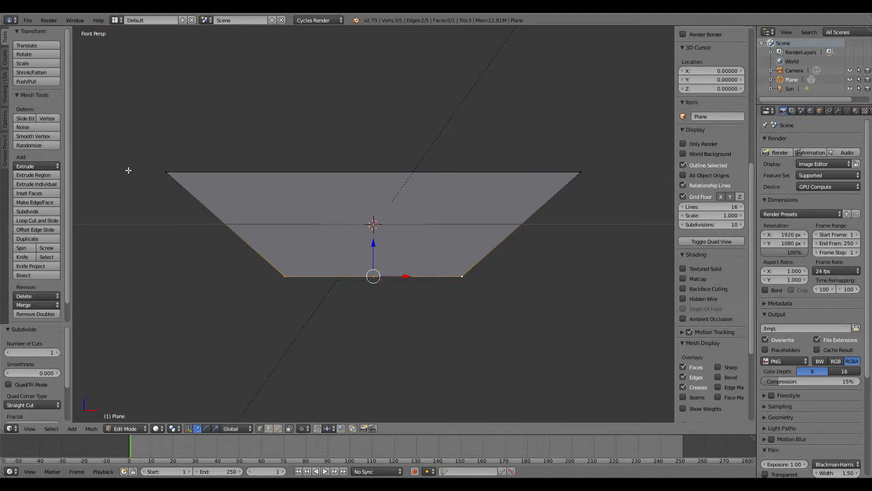
right_click(166, 172)
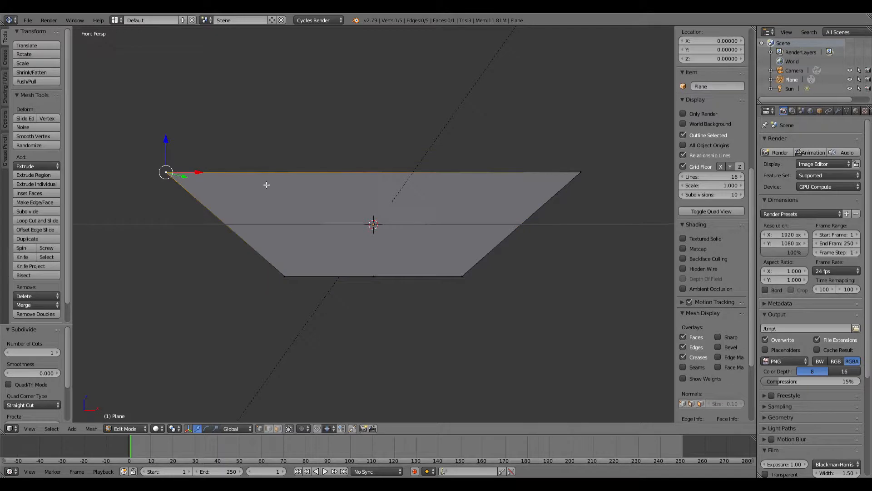
right_click(582, 172, "shift")
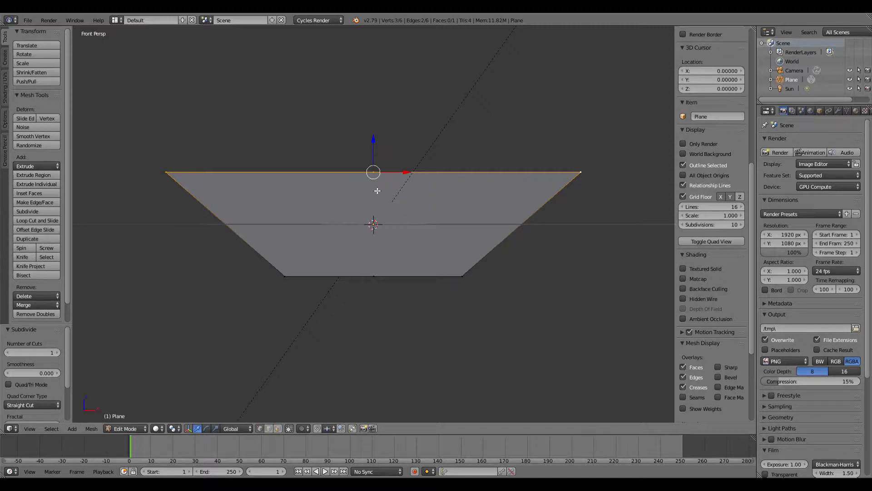
Step: Knife-cut the face from the lower-left corner through the upper edge's midpoint to the lower-right corner
scroll(412, 217, "up", 1)
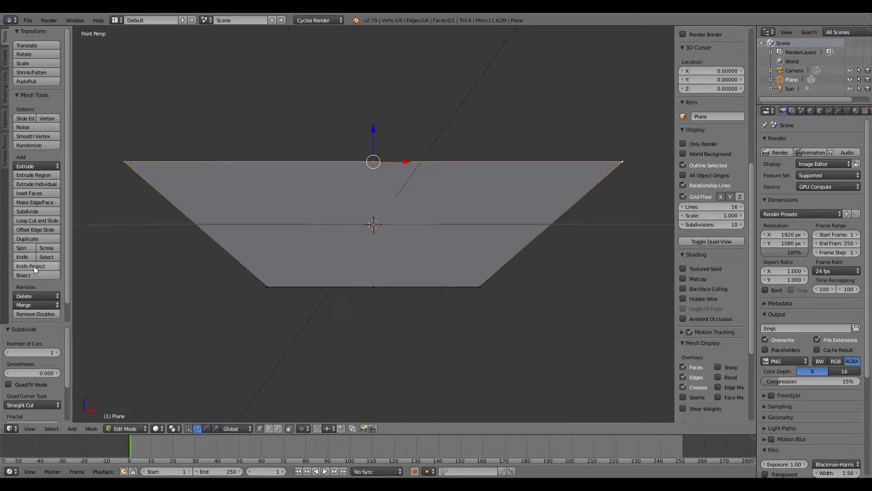
left_click(23, 257)
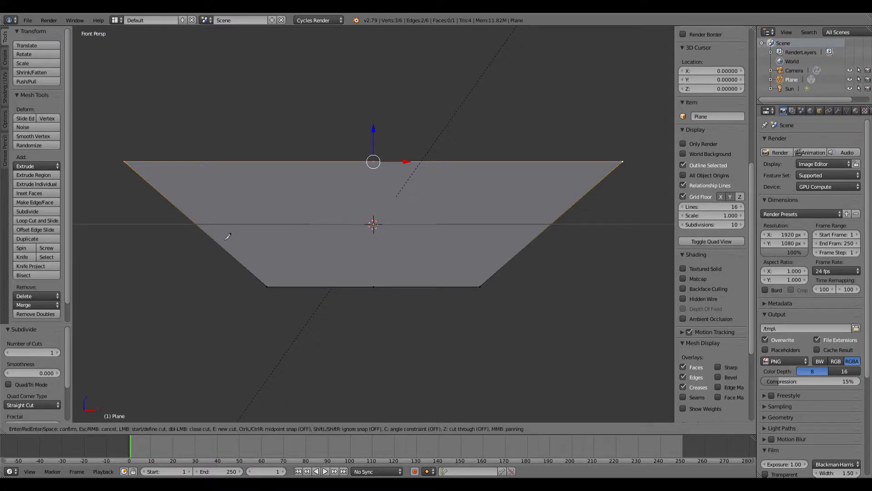
left_click(267, 287)
left_click(378, 163)
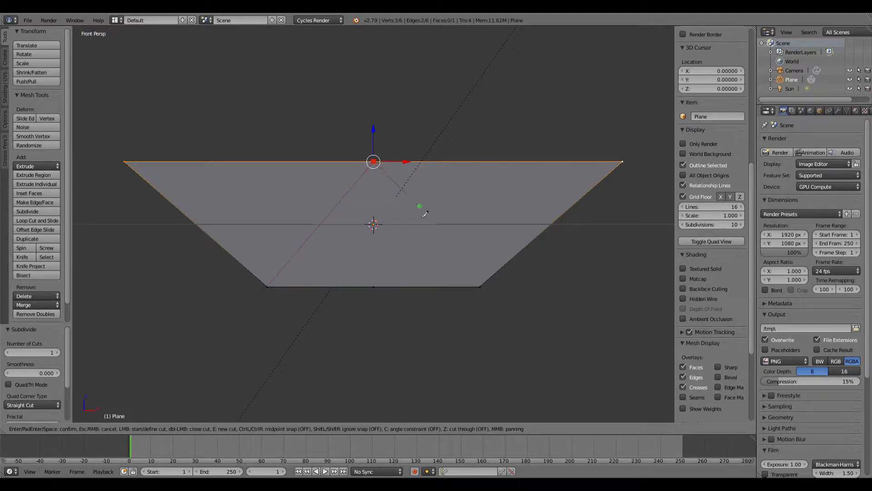
left_click(483, 289)
key("Return")
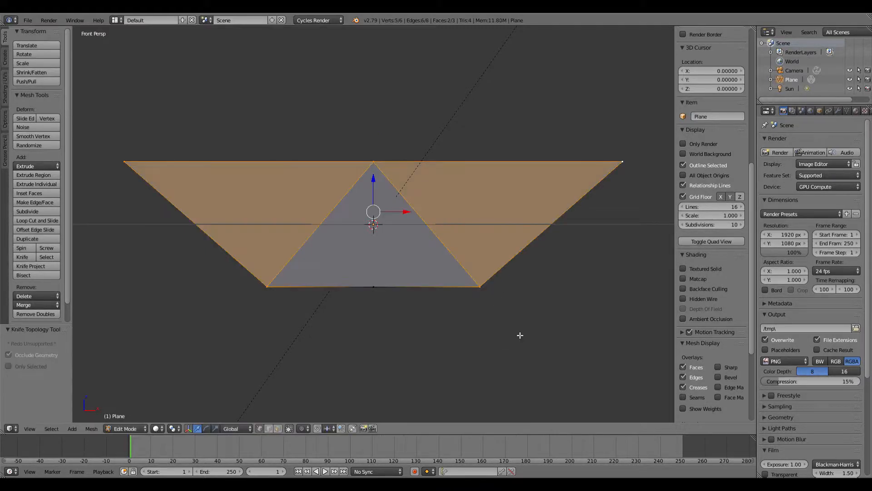
Step: Knife-cut vertically from the upper edge's midpoint to the lower edge's midpoint
left_click(21, 257)
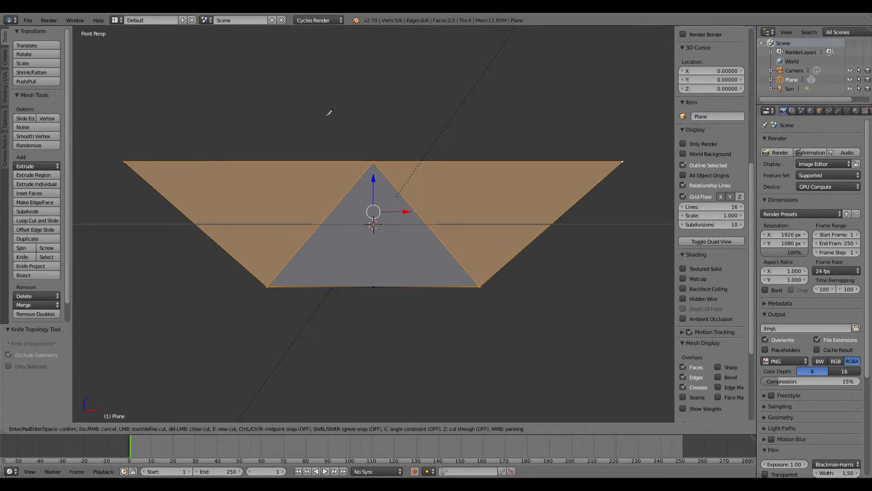
left_click(374, 162)
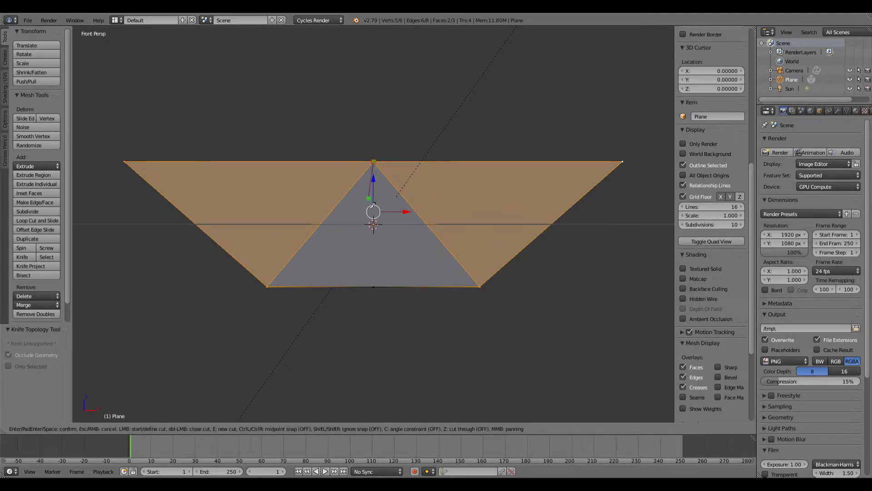
left_click(374, 288)
key("Return")
Step: Move the middle vertex of the upper edge about -0.727 along the Y axis
middle_click_drag(391, 211, 367, 220)
scroll(367, 221, "up", 1)
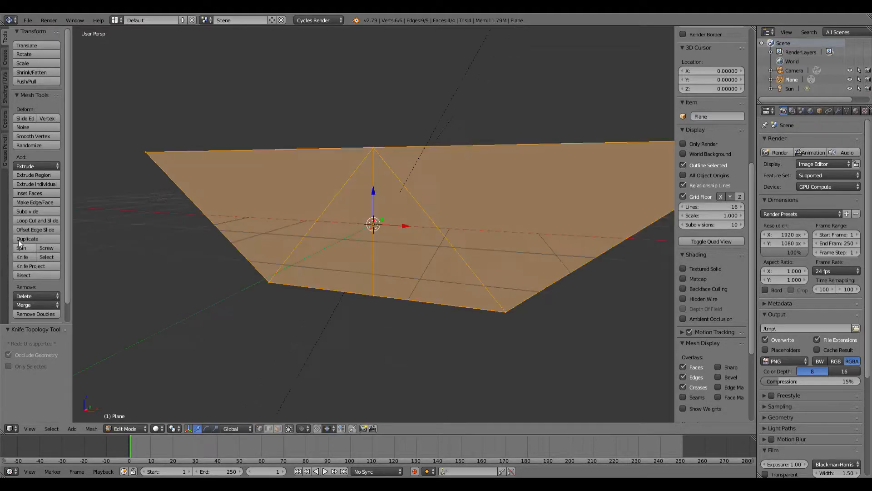
right_click(374, 148)
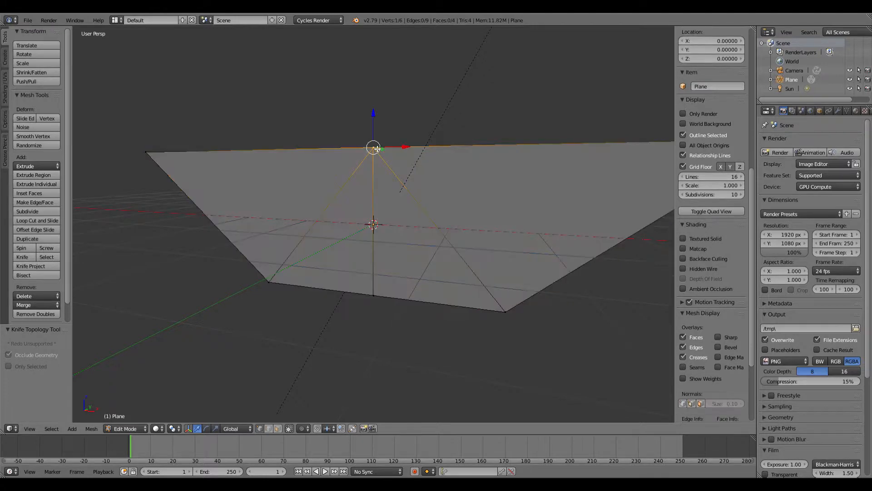
middle_click_drag(442, 121, 458, 347)
middle_click_drag(510, 103, 424, 156)
left_click_drag(406, 161, 335, 167)
Step: Move the middle vertex of the lower edge about -0.258 along the Y axis
middle_click_drag(335, 168, 396, 295)
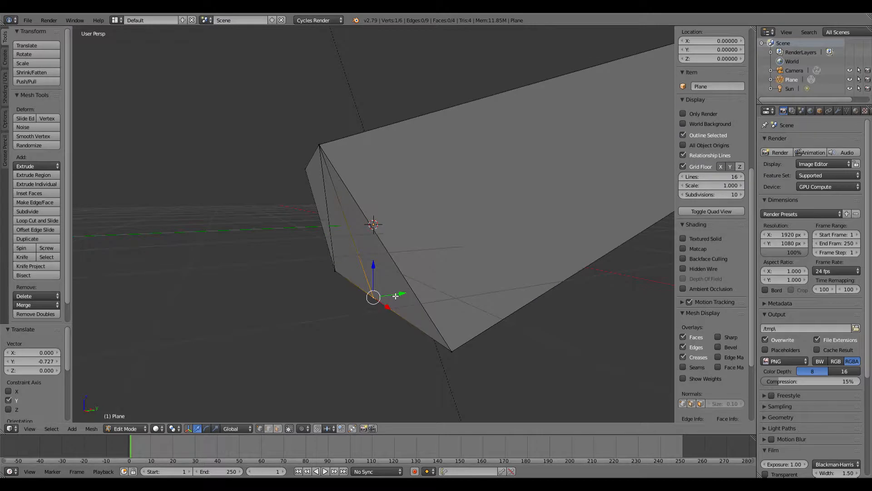
left_click_drag(396, 295, 379, 299)
middle_click_drag(376, 248, 369, 214)
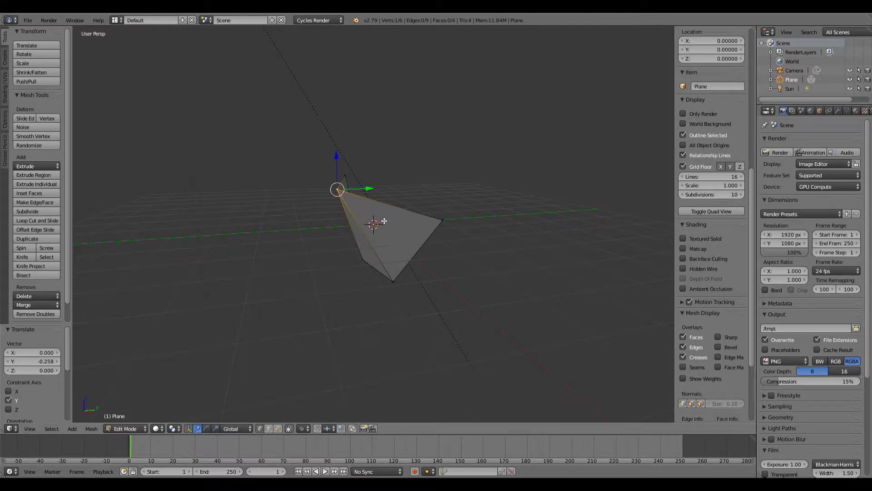
Step: Raise the two outer upper corner vertices about 0.631 along the Z axis
key("KP_1")
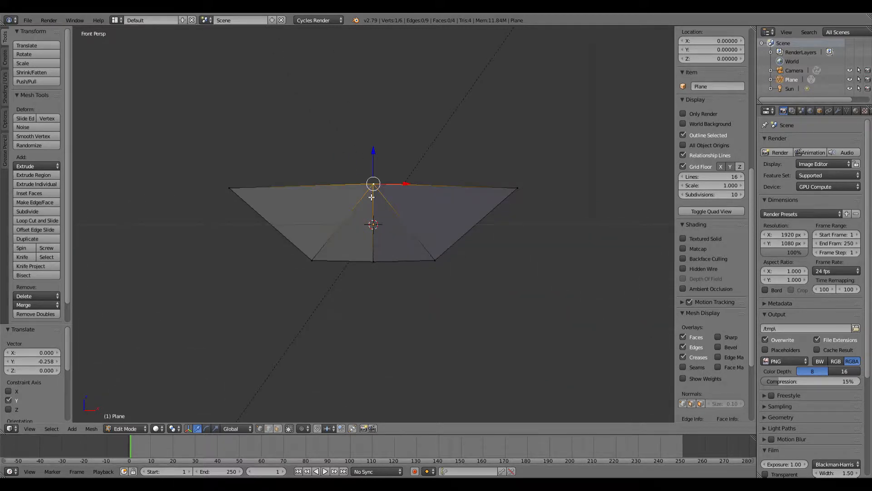
right_click(232, 191)
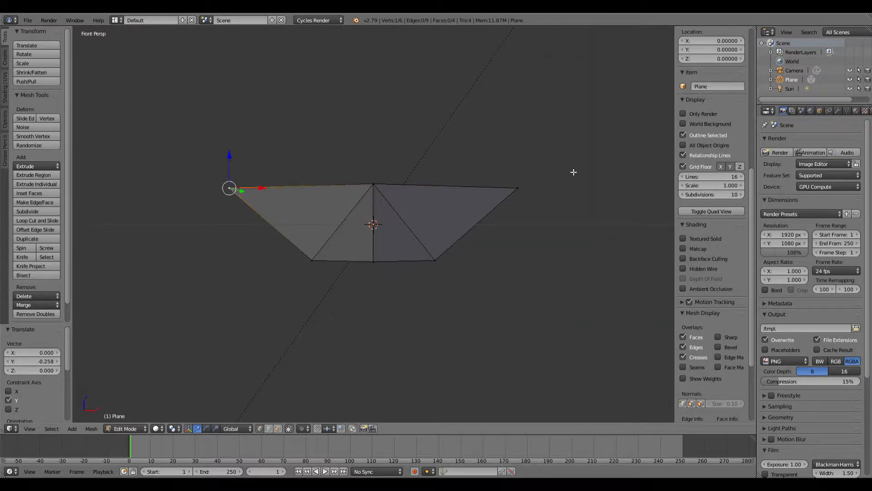
right_click(521, 189, "shift")
key("g")
key("z")
left_click(378, 137)
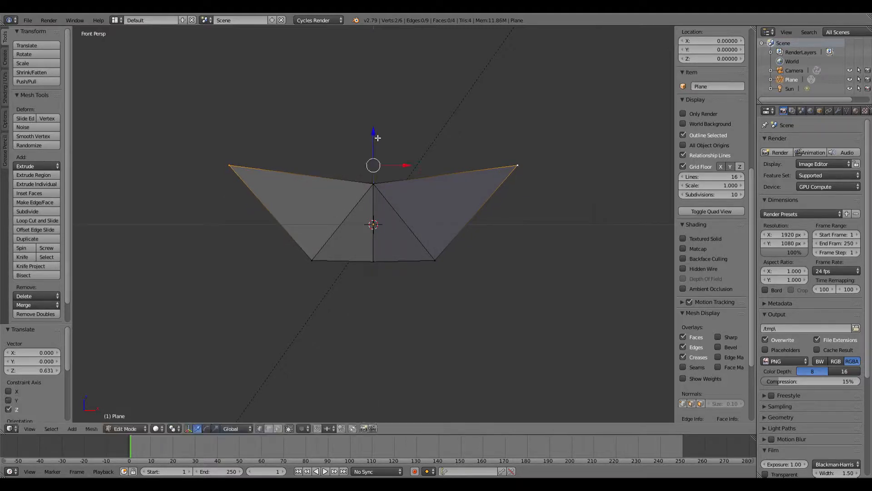
middle_click_drag(553, 185, 495, 205)
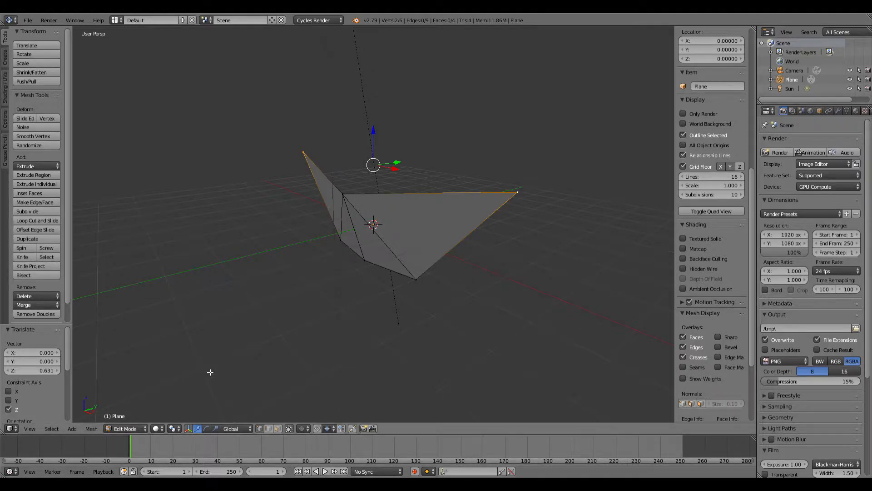
Step: Leave Edit Mode and add a Mirror modifier to the folded plane
key("Tab")
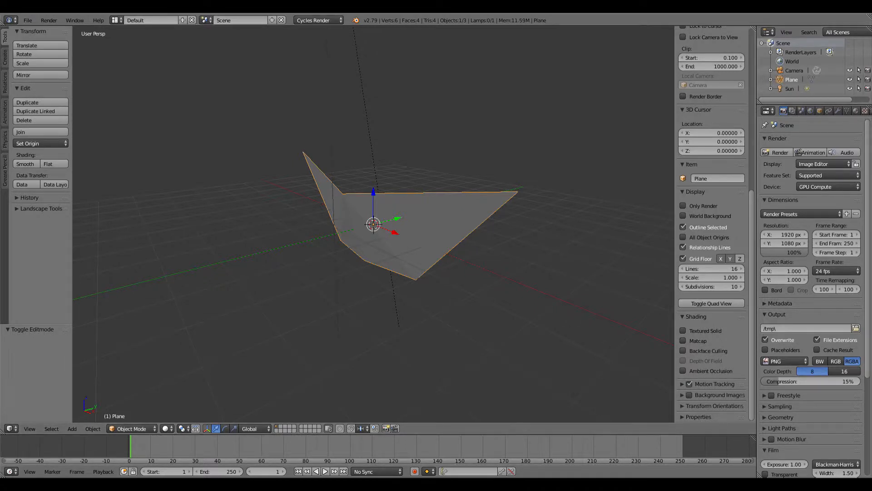
left_click(840, 111)
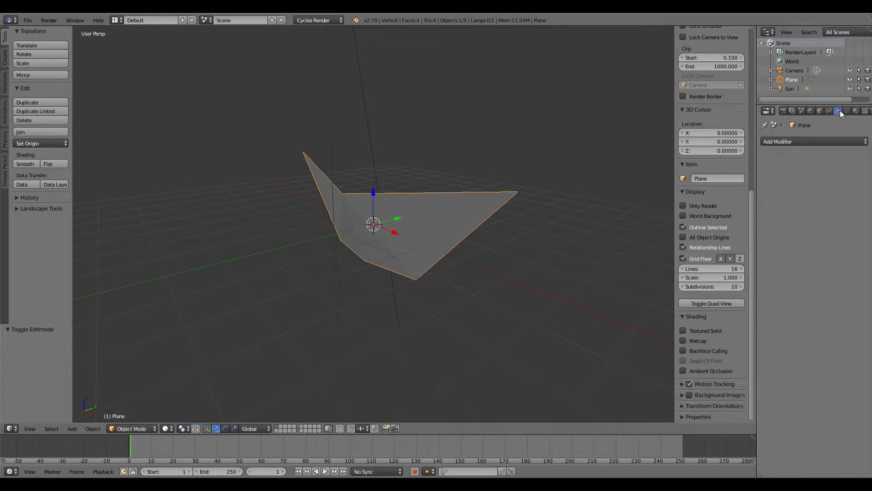
left_click(827, 142)
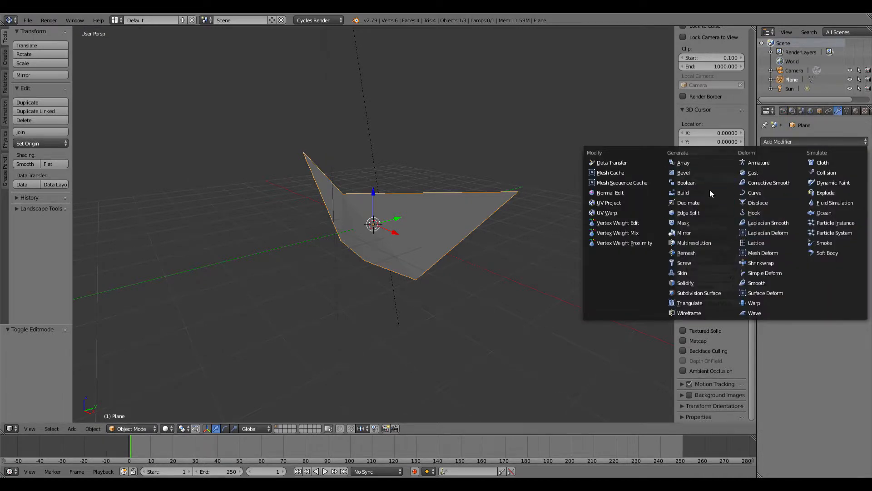
left_click(689, 233)
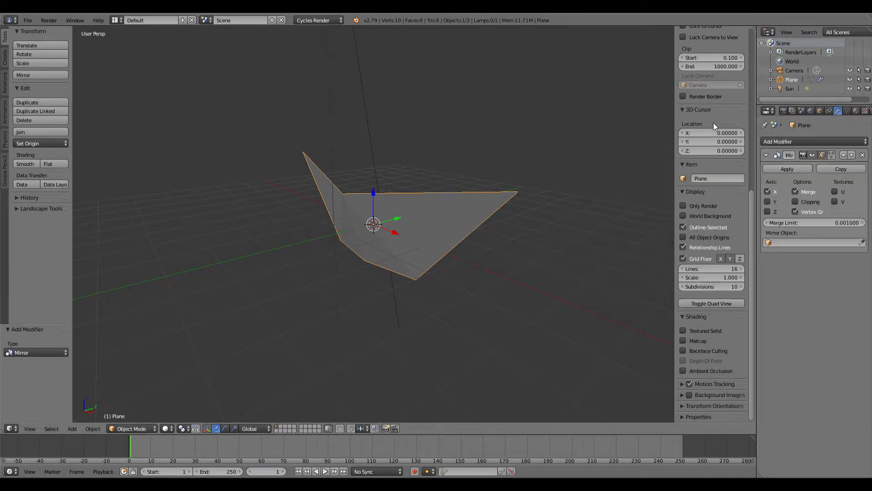
middle_click_drag(584, 181, 614, 209)
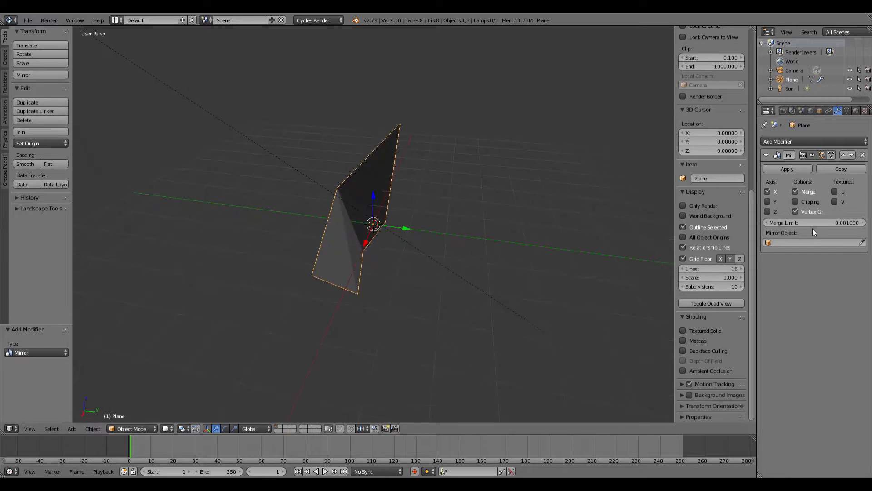
Step: Set the Mirror modifier to mirror along the Z axis only, with X turned off, and apply it
left_click(768, 201)
left_click(768, 202)
left_click(768, 212)
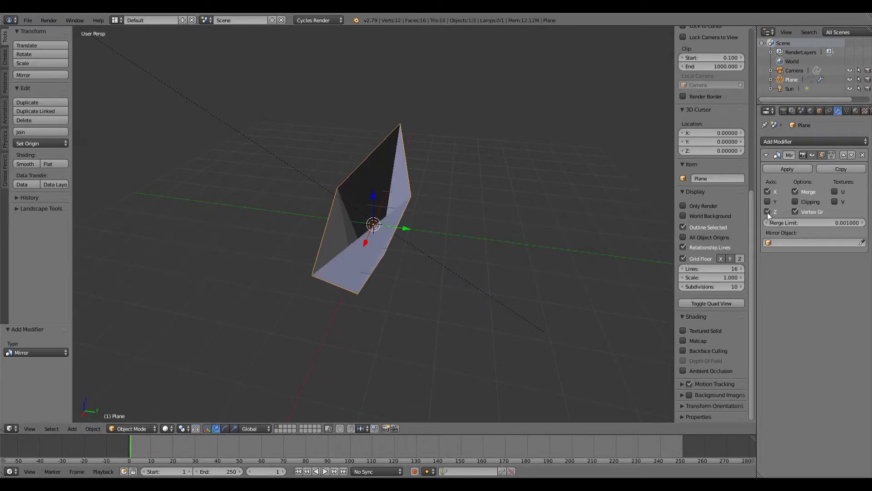
left_click(767, 191)
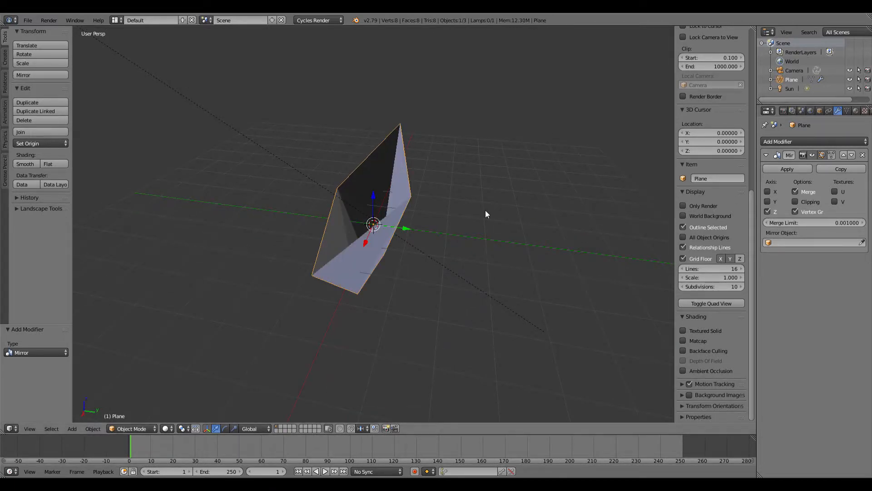
middle_click_drag(485, 210, 575, 200)
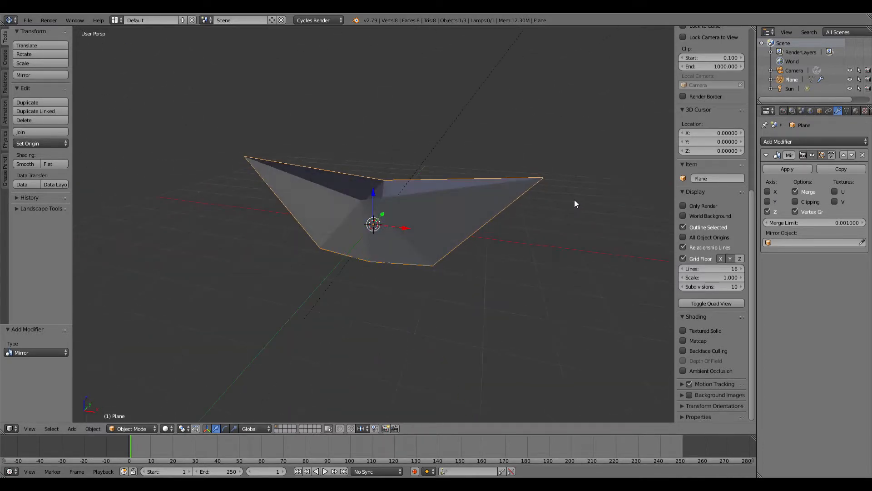
left_click(782, 170)
middle_click_drag(583, 158, 544, 186)
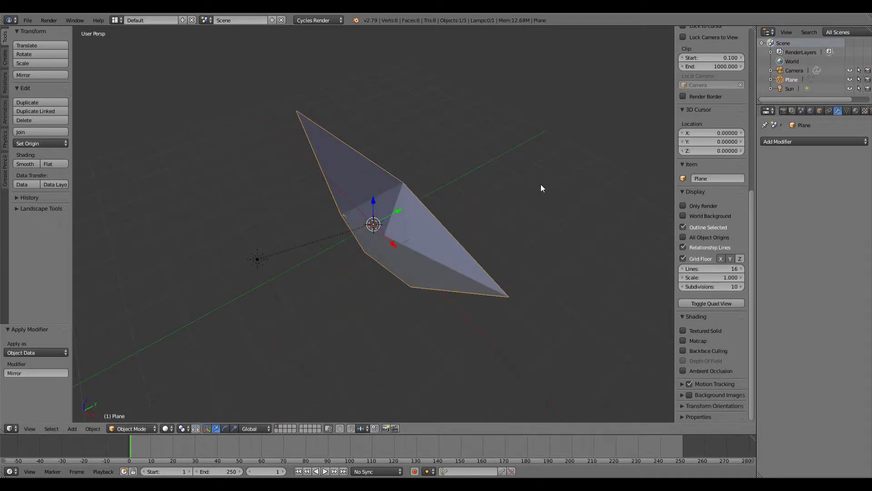
Step: In Edit Mode, fill the diamond-shaped opening at the hull's bottom with a face from its four border edges
key("Tab")
middle_click_drag(477, 209, 395, 218)
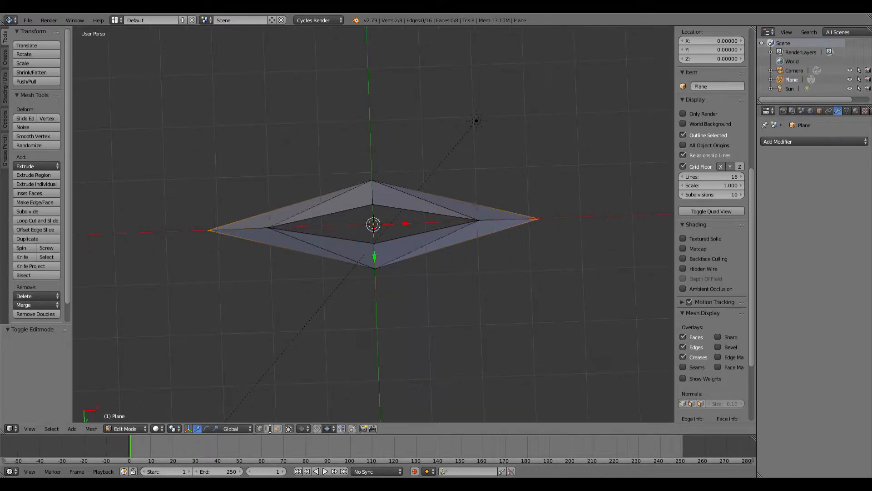
key("a")
right_click(335, 219)
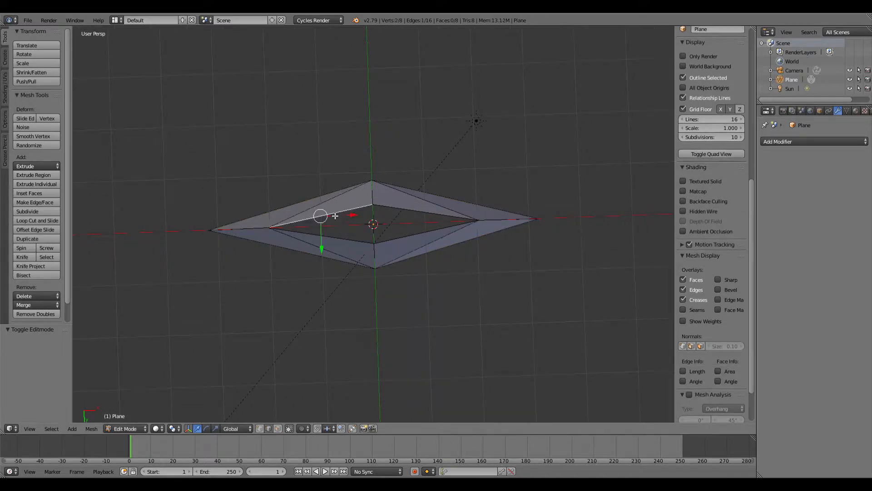
right_click(415, 213, "shift")
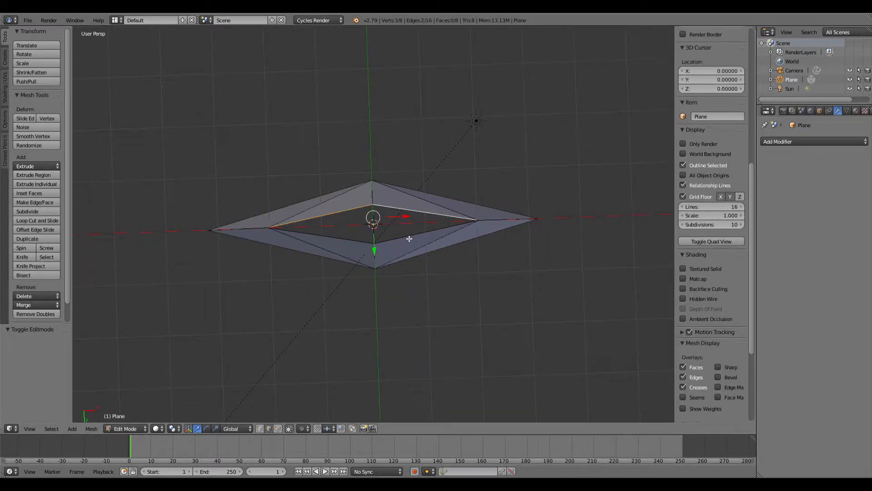
right_click(409, 237, "shift")
right_click(353, 240, "shift")
middle_click_drag(391, 190, 403, 206)
key("f")
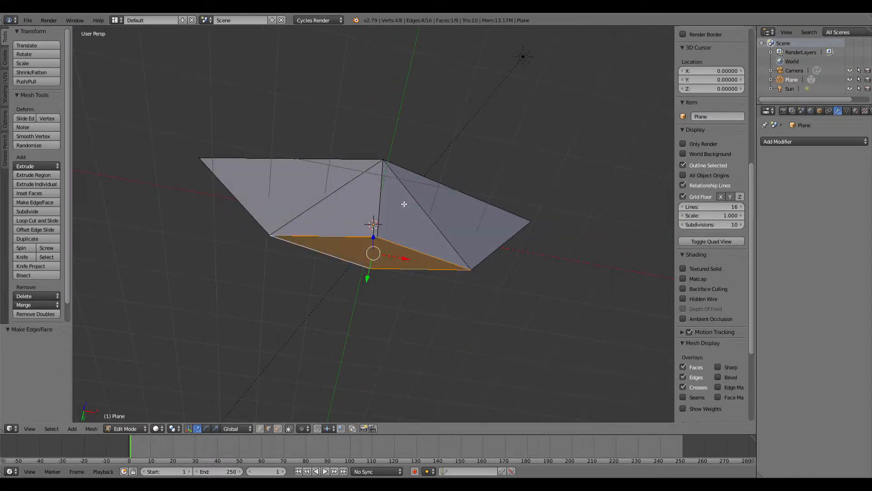
middle_click_drag(443, 170, 364, 268)
key("Tab")
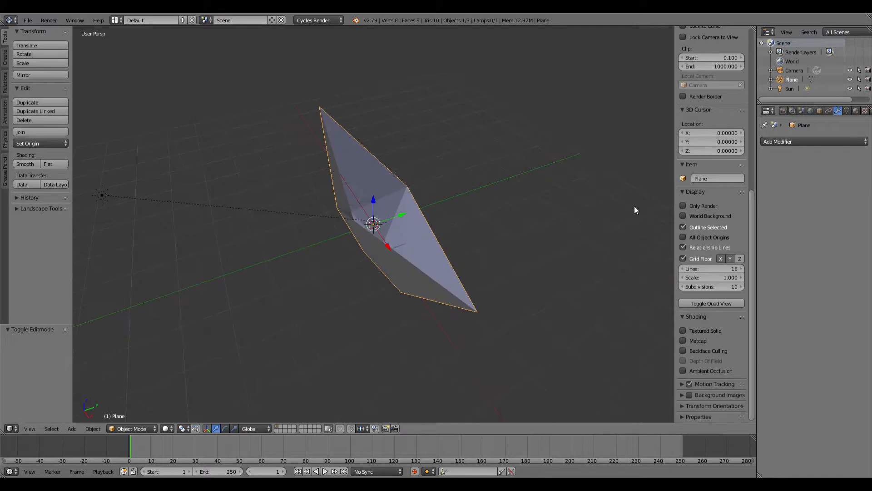
Step: Add a Solidify modifier to the hull
left_click(813, 139)
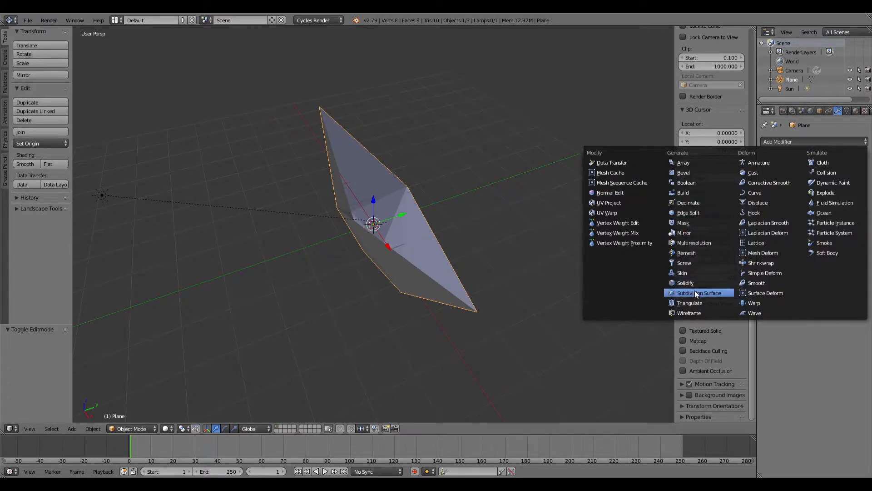
left_click(686, 282)
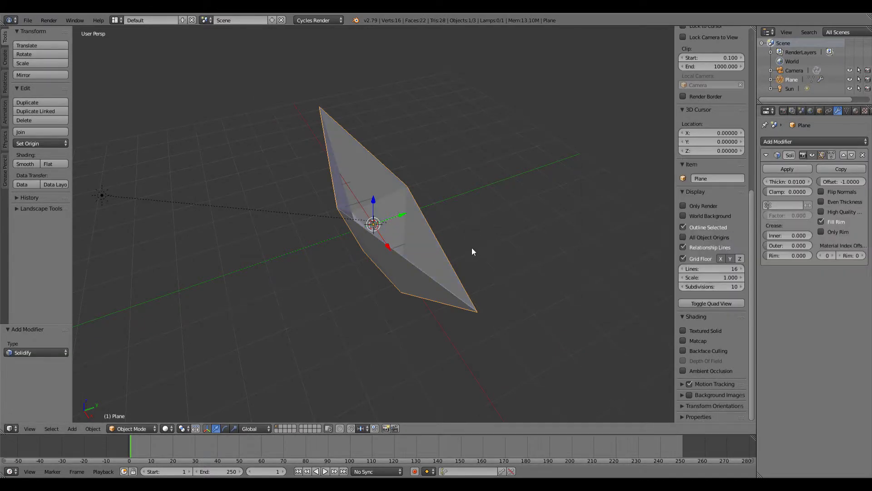
scroll(472, 252, "up", 5)
middle_click_drag(438, 160, 372, 200)
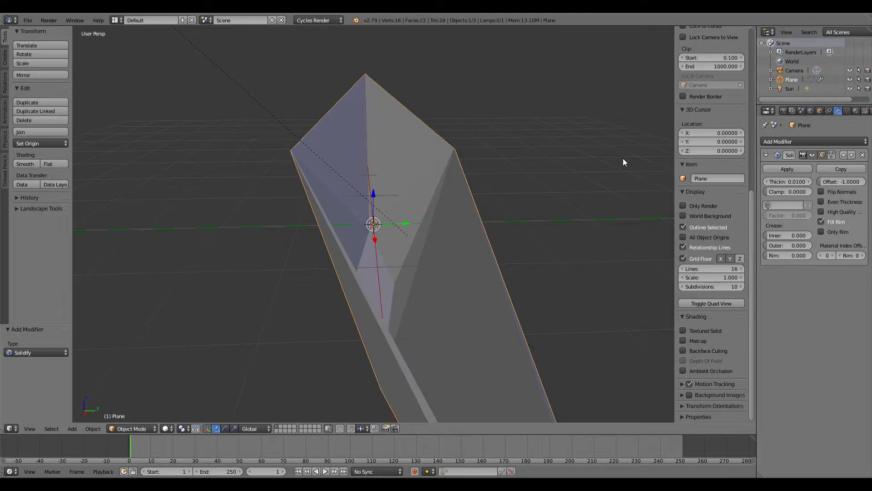
Step: Set the Solidify thickness to 0.005 and apply the modifier
left_click(802, 182)
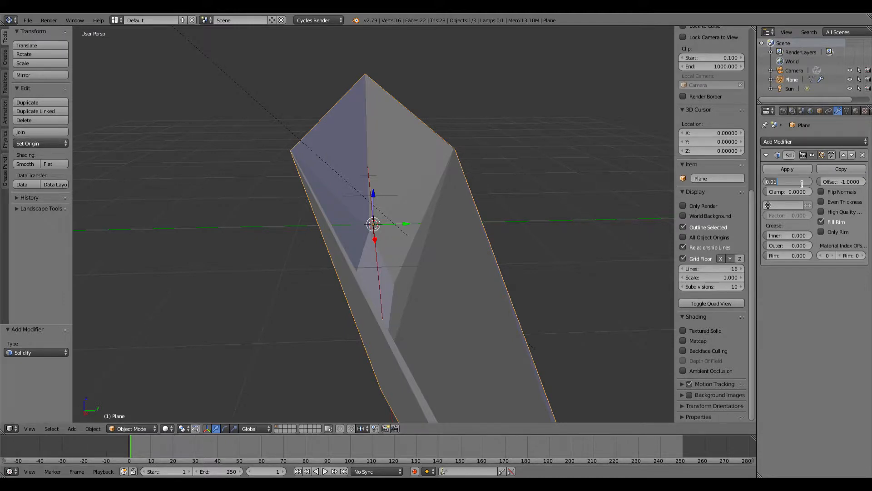
key("BackSpace")
key("Return")
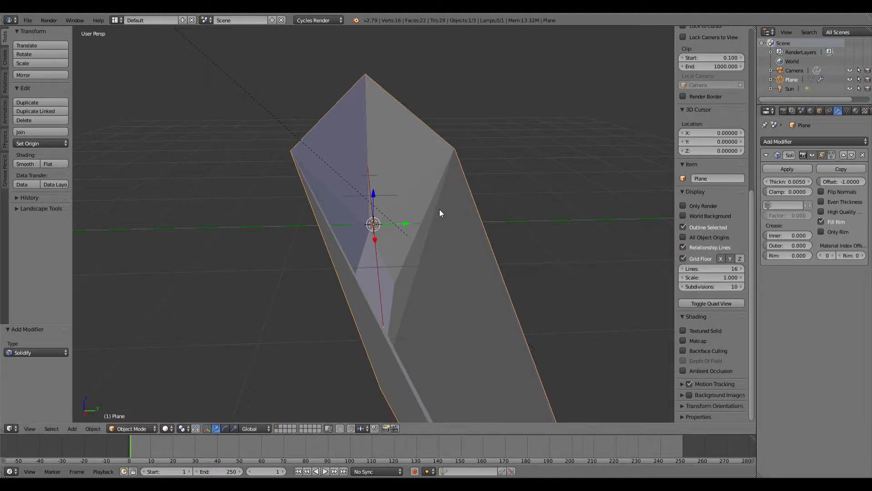
middle_click_drag(440, 209, 478, 174)
scroll(440, 204, "down", 1)
scroll(478, 174, "up", 2)
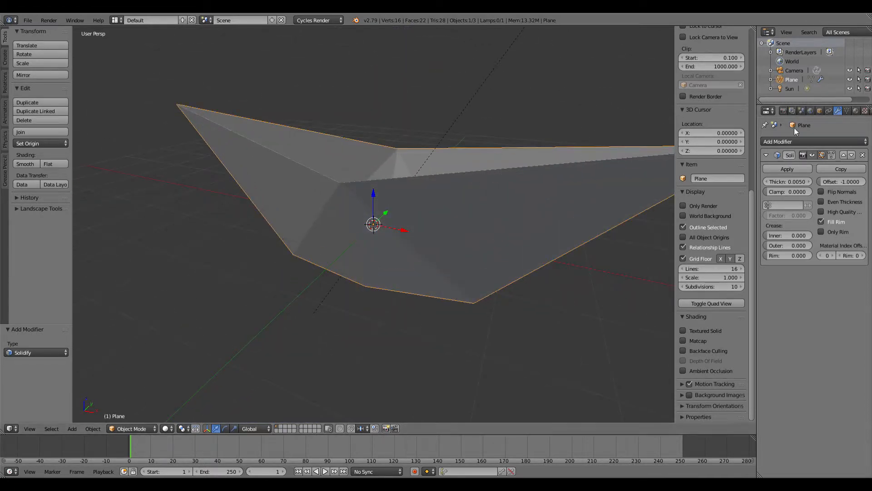
left_click(786, 169)
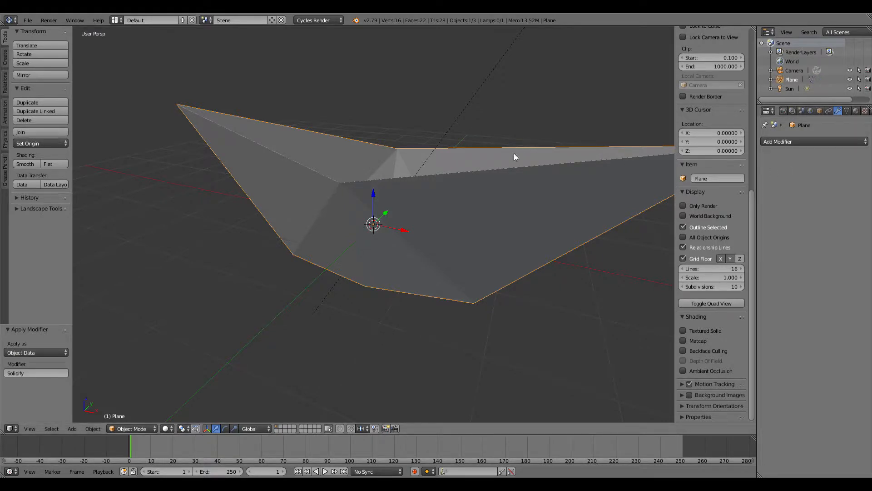
Step: Knife-cut the hull's inner floor face lengthwise between its two pointed end vertices
key("Tab")
middle_click_drag(519, 118, 399, 140)
right_click(363, 149)
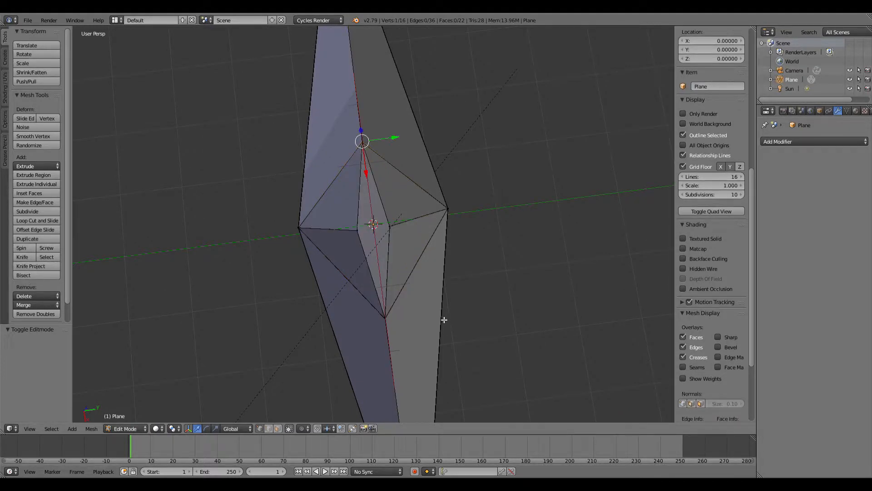
key("a")
left_click(22, 258)
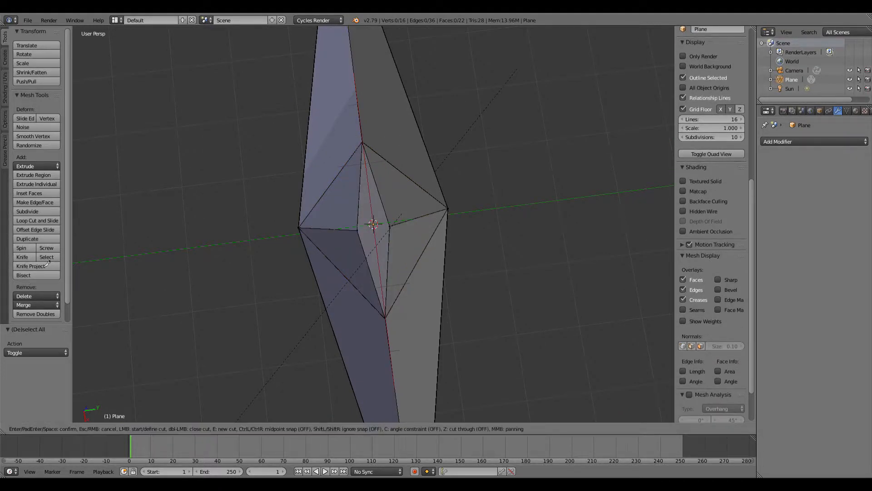
left_click(363, 143)
left_click(385, 318)
key("Return")
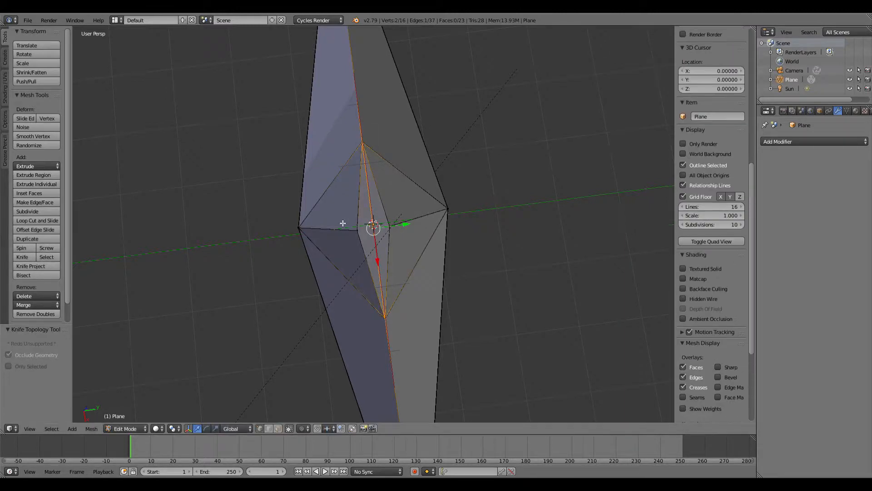
Step: Knife-cut the inner floor crosswise between its two side vertices so the cuts cross in the middle
left_click(23, 258)
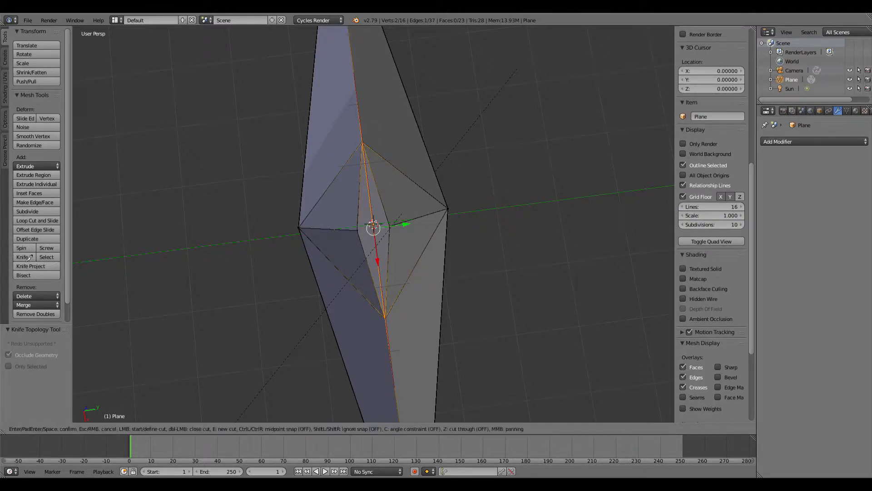
left_click(357, 231)
left_click(390, 226)
key("Return")
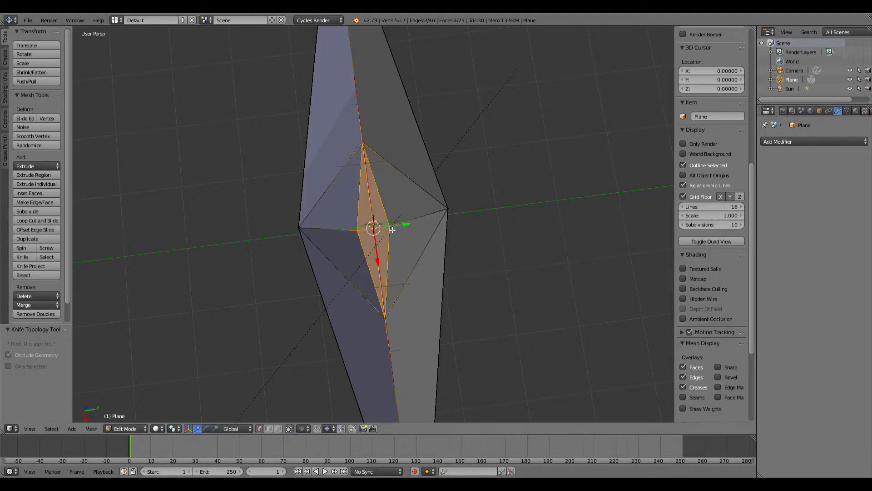
Step: Raise the inner floor's centre vertex along Z into a peak above the hull's rim, finishing with a correction of about -0.118
middle_click_drag(278, 247, 358, 231)
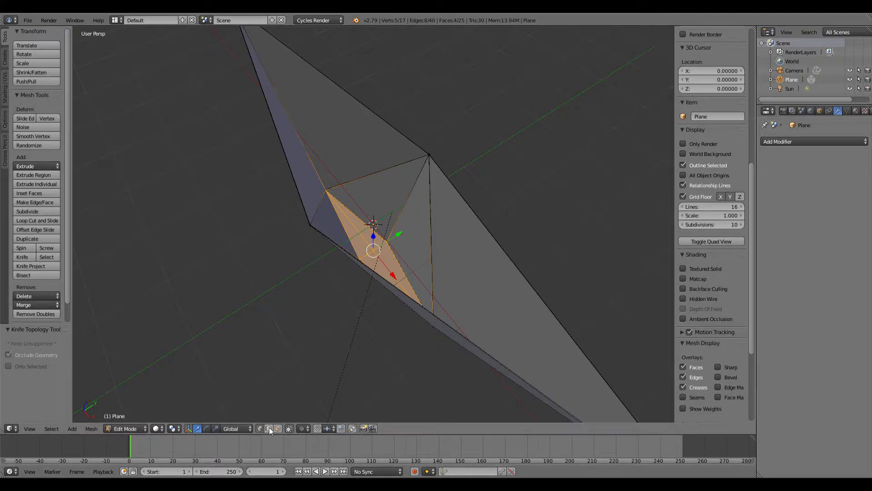
key("a")
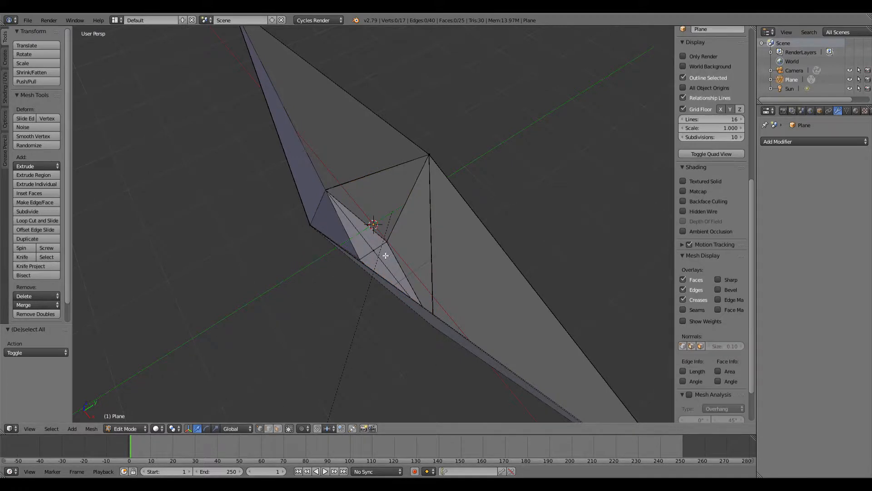
right_click(377, 253)
left_click_drag(376, 238, 377, 67)
middle_click_drag(323, 162, 380, 64)
left_click_drag(376, 45, 375, 51)
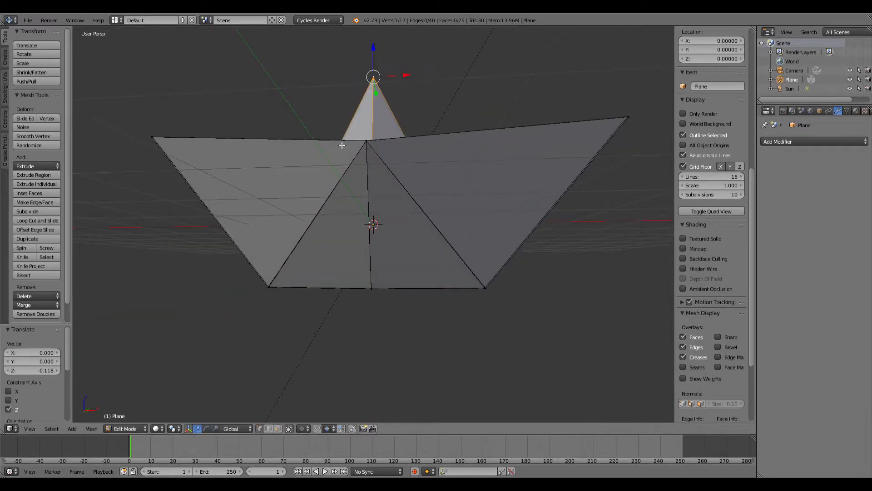
Step: Scale the entire boat mesh by about 1.36 along the Y axis and return to Object Mode
scroll(355, 125, "down", 2)
middle_click_drag(356, 123, 417, 259)
key("a")
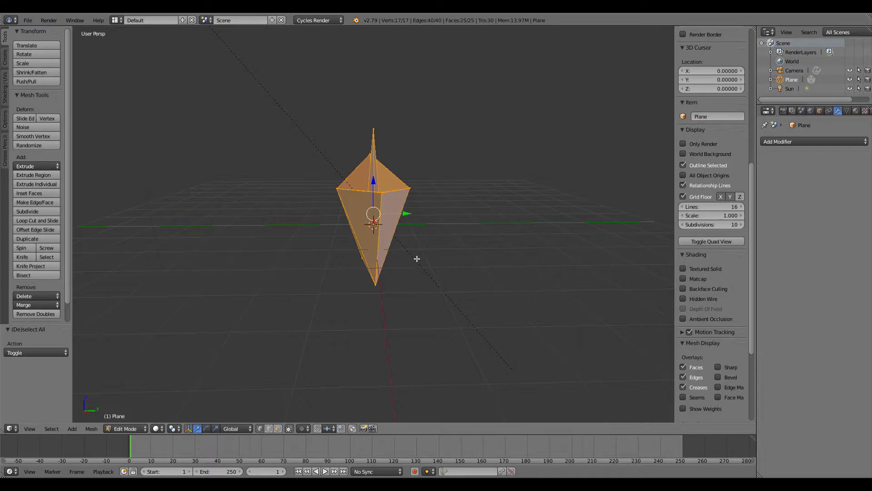
key("s")
key("y")
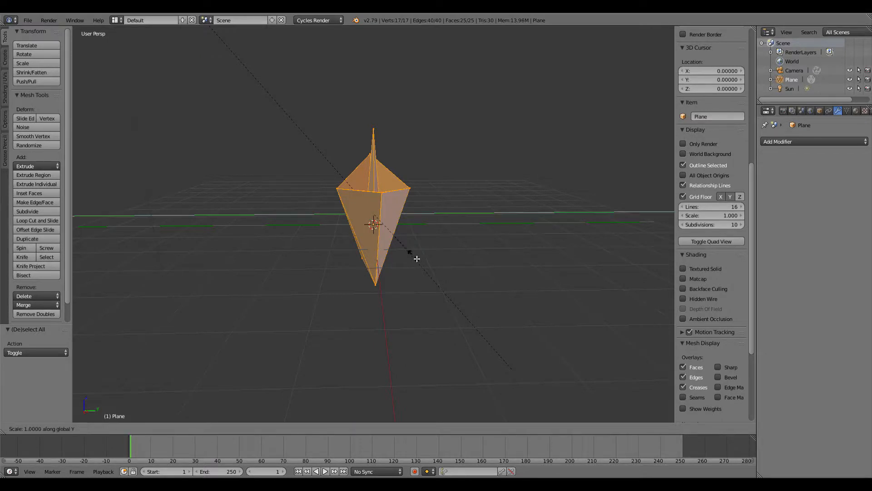
left_click(437, 267)
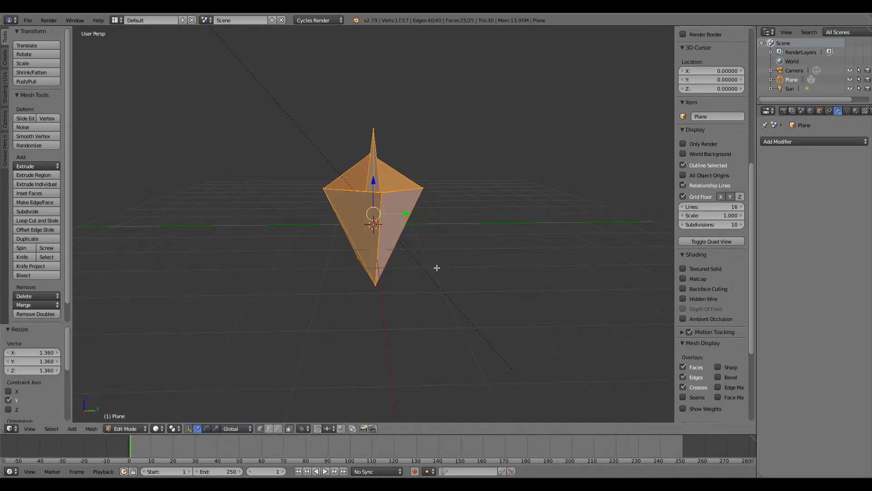
middle_click_drag(360, 260, 402, 262)
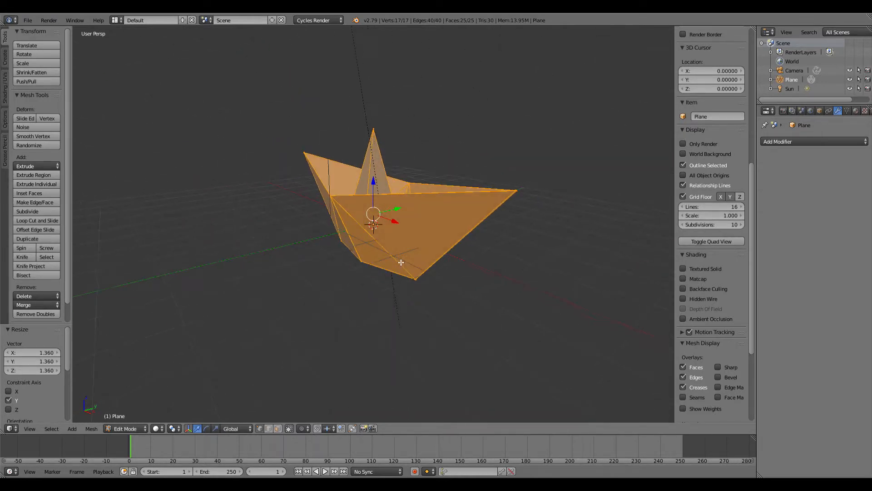
key("Tab")
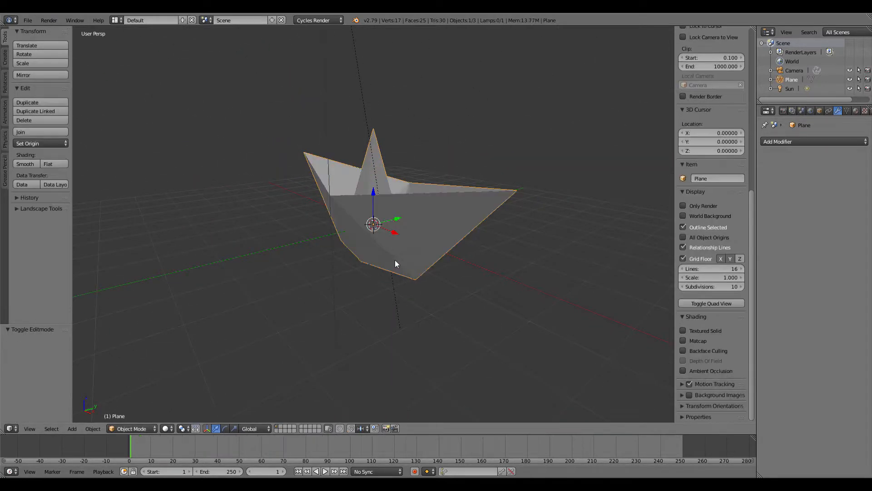
middle_click_drag(424, 222, 349, 241)
scroll(351, 239, "up", 2)
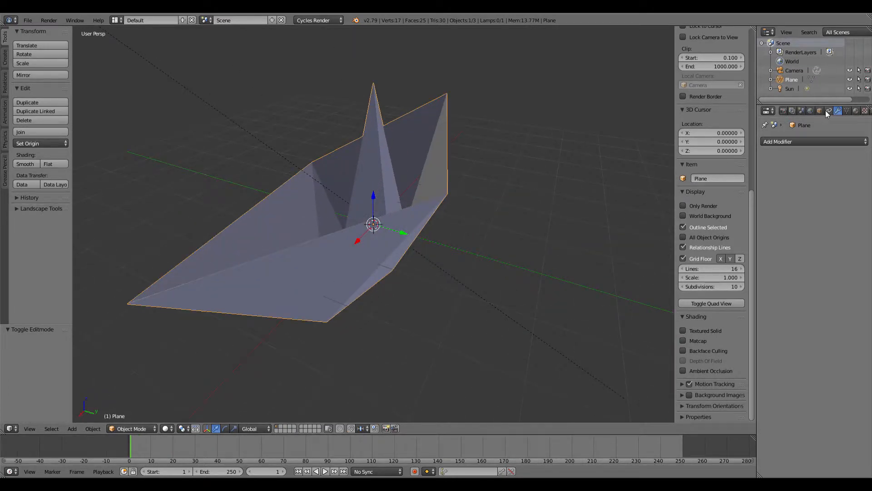
Step: Add a Bevel modifier to the boat and set its segments to 5
left_click(805, 142)
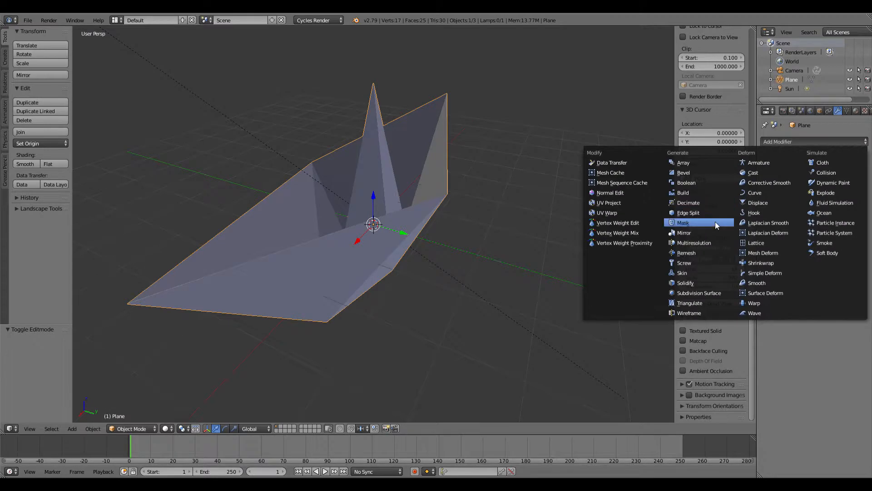
left_click(701, 173)
scroll(327, 254, "up", 2)
middle_click_drag(315, 249, 348, 235)
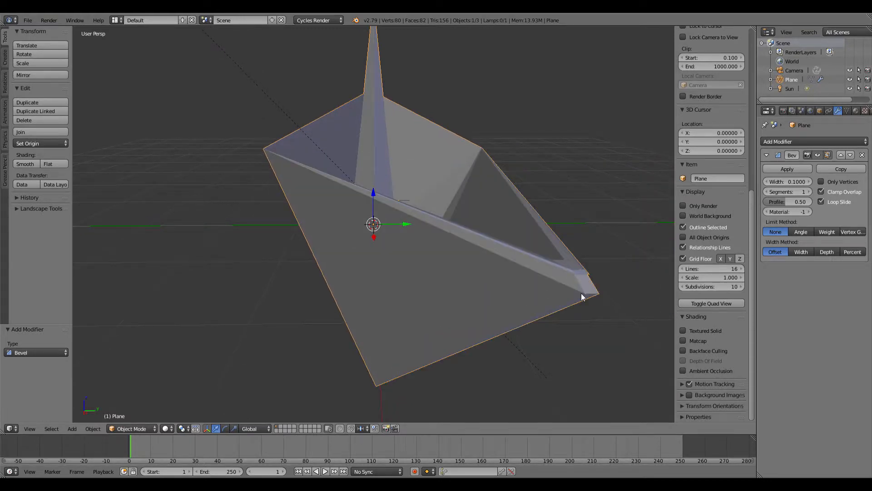
left_click(808, 191)
left_click(808, 192)
left_click(809, 192)
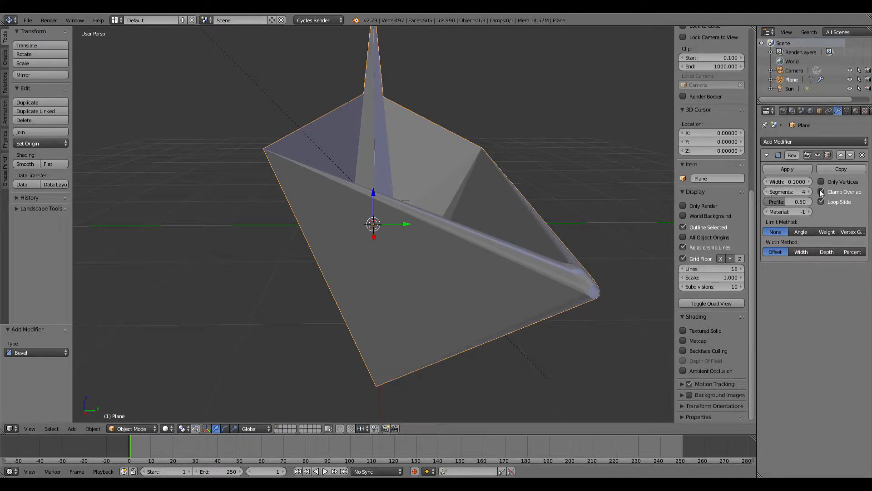
left_click(808, 191)
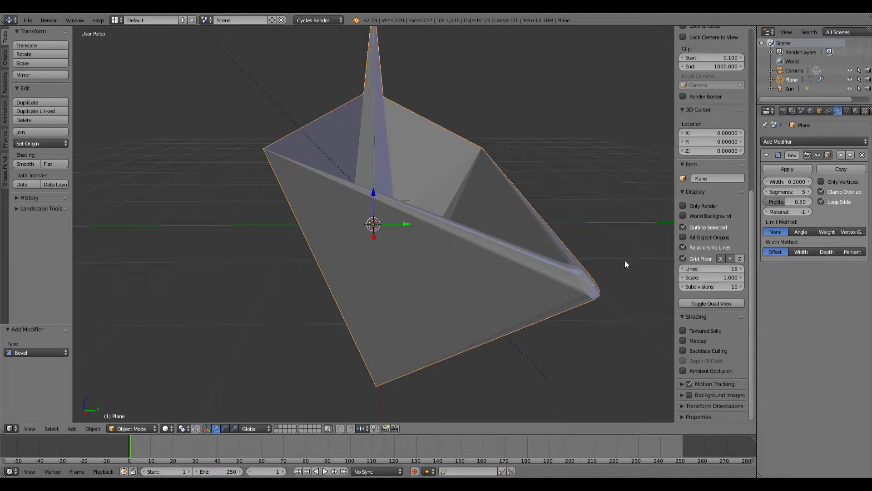
Step: Inspect the hull's beveled edges and reduce the bevel width to about 0.082
middle_click_drag(625, 260, 621, 253)
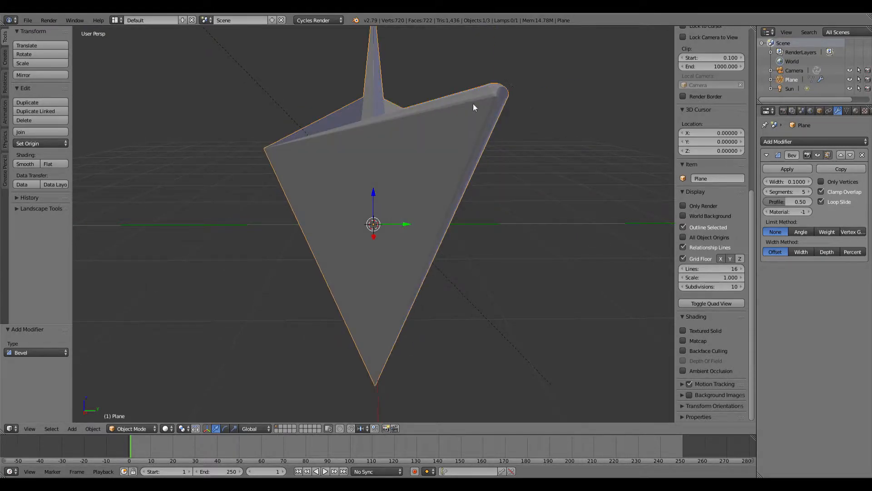
middle_click_drag(473, 103, 509, 226)
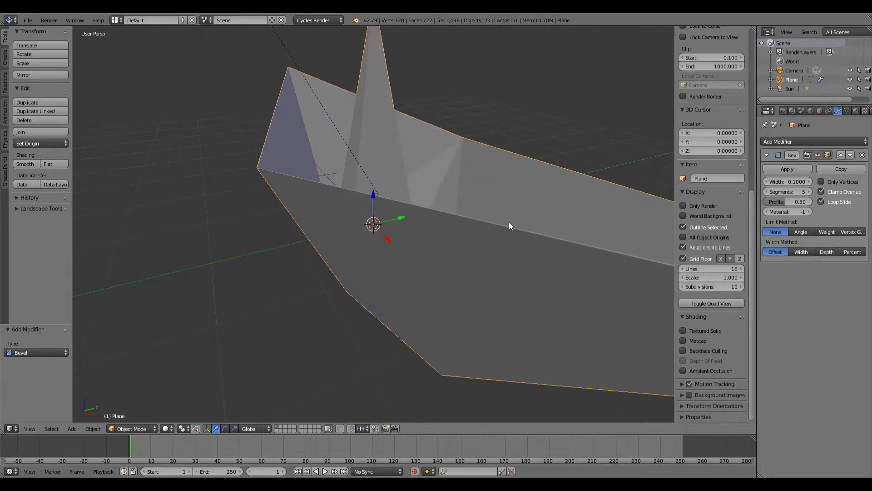
scroll(432, 244, "up", 2)
middle_click_drag(429, 244, 445, 217)
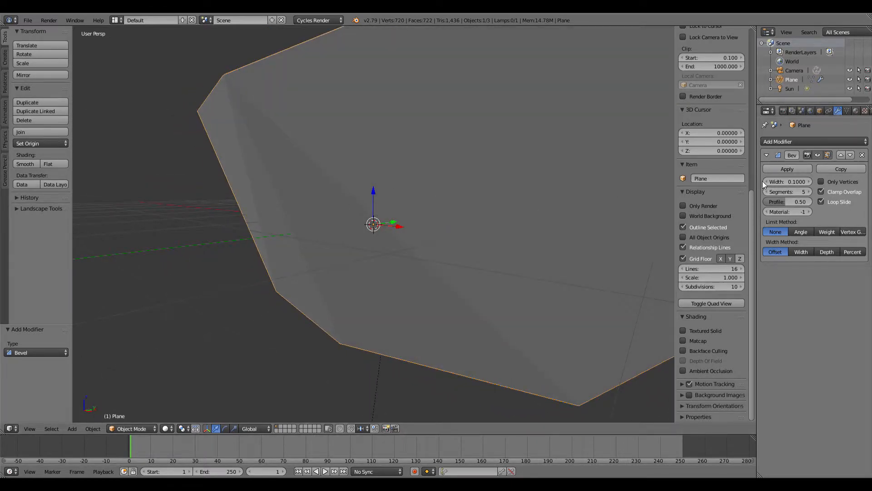
left_click_drag(799, 181, 769, 182)
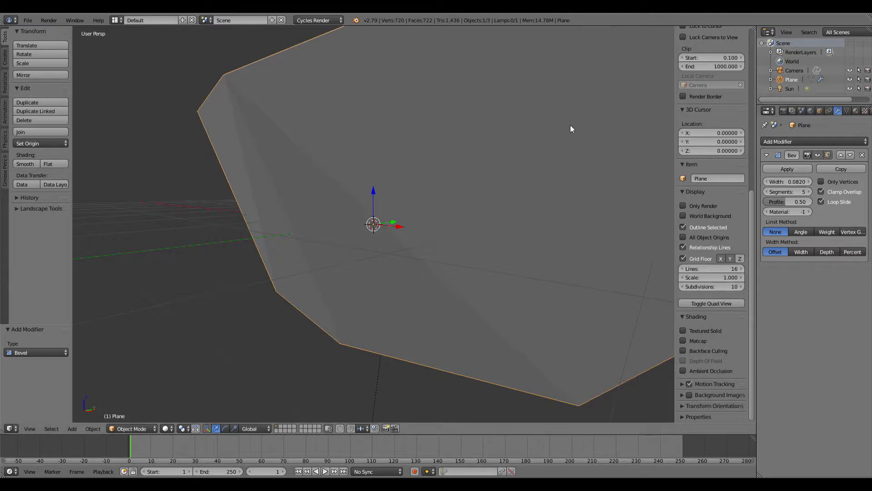
Step: Check the boat's overall shape and apply the Bevel modifier to its mesh
middle_click_drag(571, 126, 507, 231)
scroll(534, 154, "down", 7)
scroll(489, 234, "up", 4)
scroll(483, 230, "down", 3)
scroll(506, 231, "down", 4)
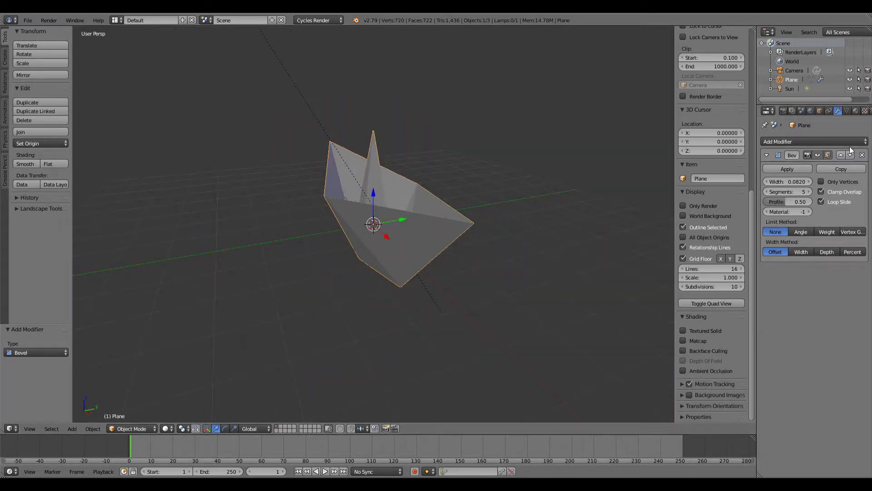
left_click(778, 169)
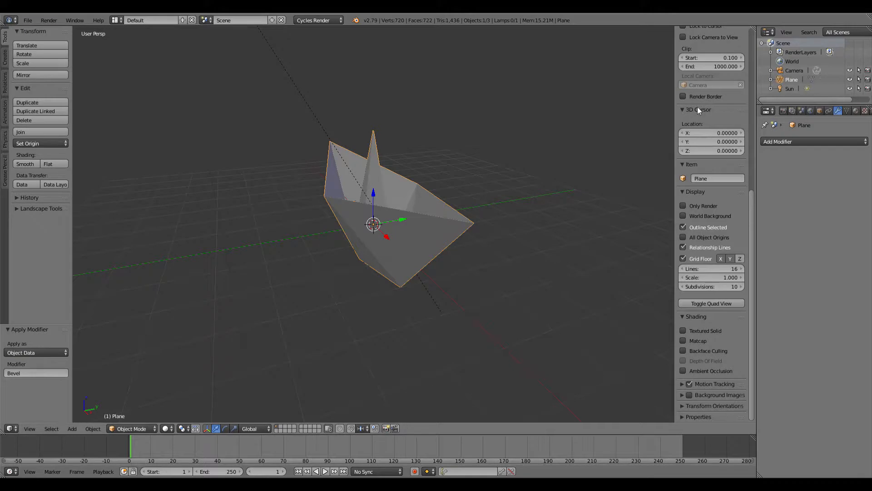
Step: Inspect the beveled boat up close, then raise it about 1.039 along the Z axis
middle_click_drag(522, 175, 353, 176)
scroll(402, 203, "up", 5)
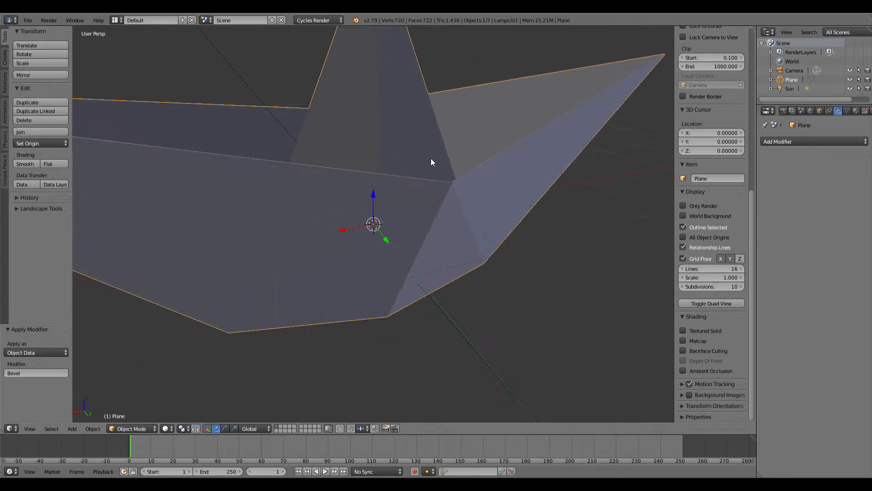
middle_click_drag(430, 159, 410, 108)
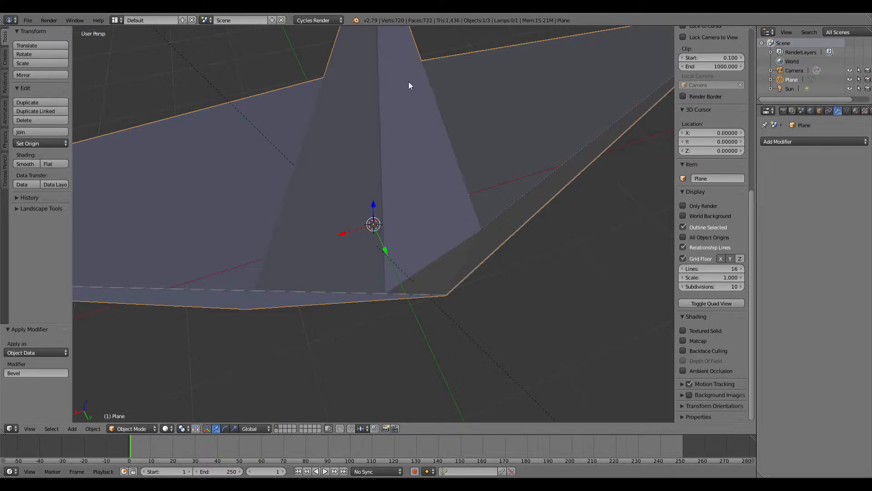
scroll(394, 91, "down", 2)
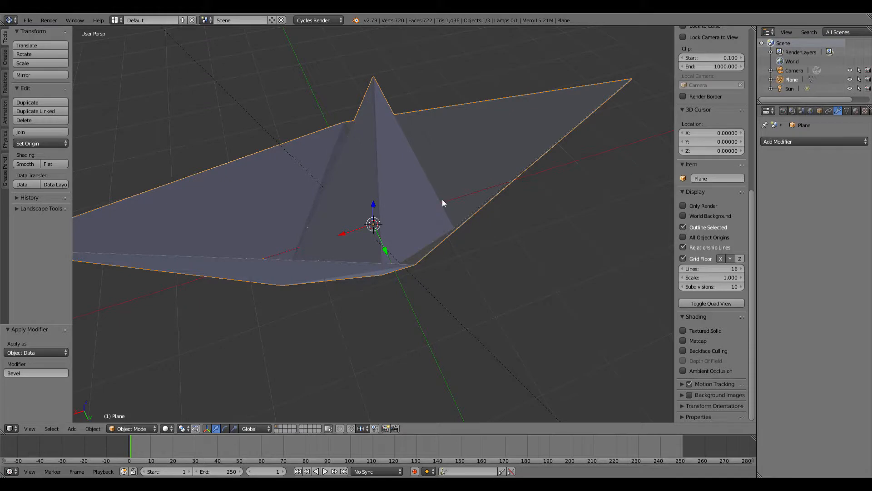
middle_click_drag(439, 215, 556, 203)
scroll(490, 228, "down", 2)
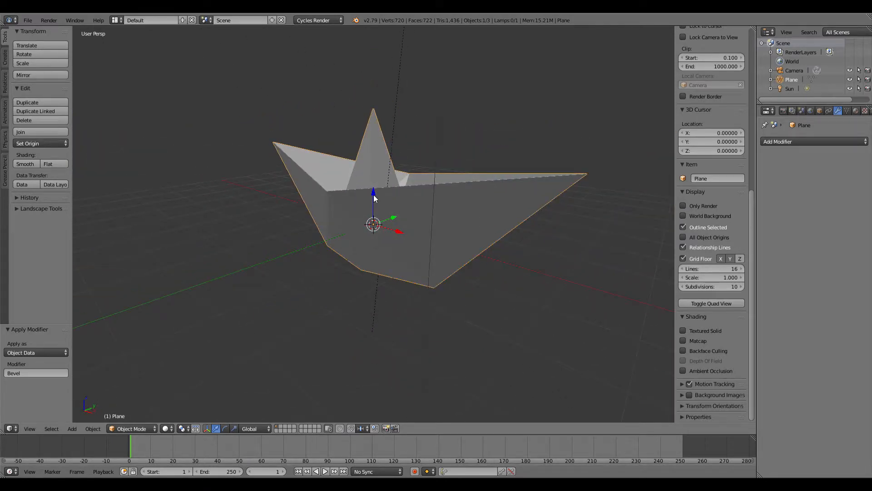
left_click_drag(374, 196, 375, 150)
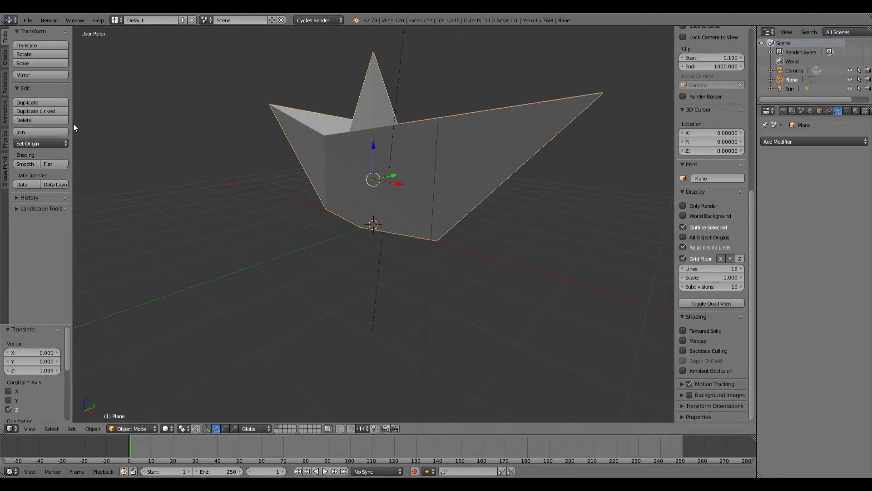
Step: Add a plane at the origin and scale it up by about 15.085 as a ground surface beneath the boat
left_click(7, 59)
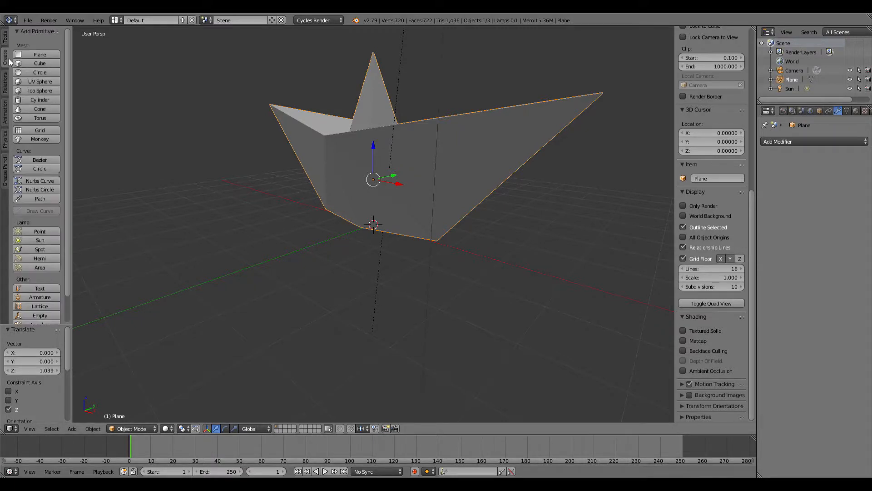
left_click(39, 55)
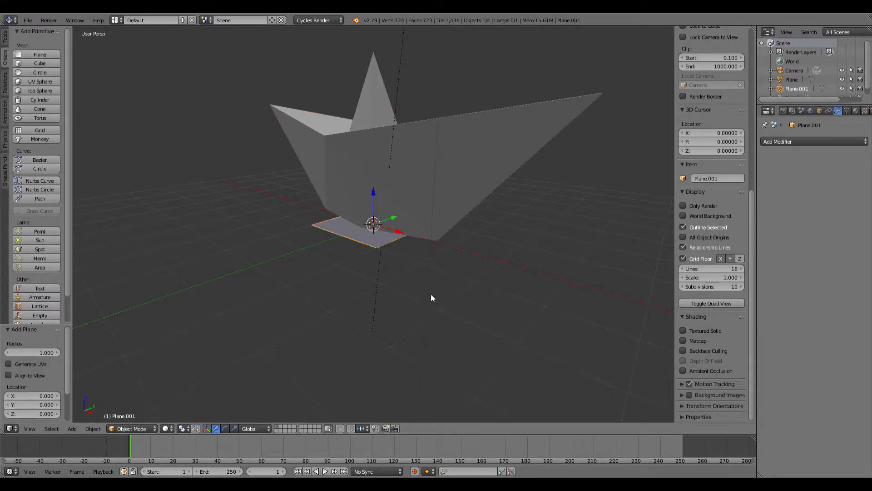
key("s")
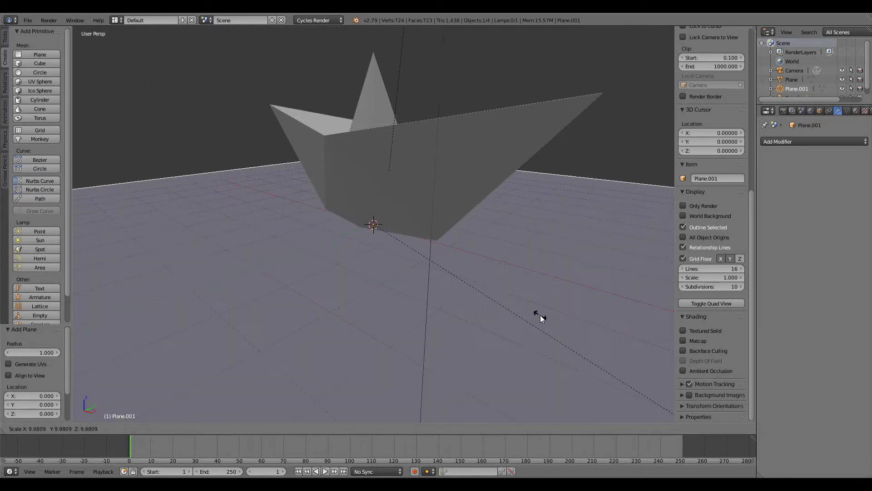
left_click(249, 87)
scroll(240, 74, "down", 4)
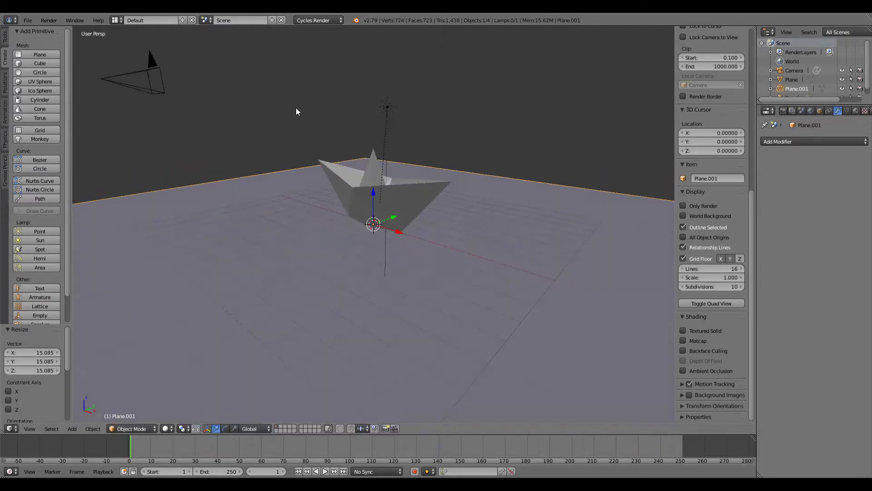
Step: Lock the camera to the view and frame the whole boat from above, with camera rotation about X 71.2° and Z -14.4°
mouse_move(296, 107)
middle_mouse_down()
mouse_move(286, 130)
mouse_move(284, 110)
middle_mouse_up()
right_click(132, 102)
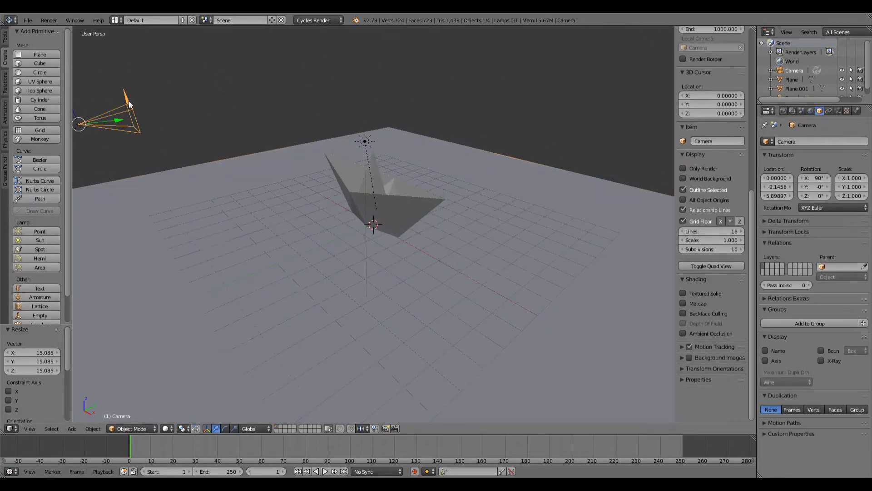
key("KP_0")
scroll(681, 111, "up", 5)
left_click(683, 110)
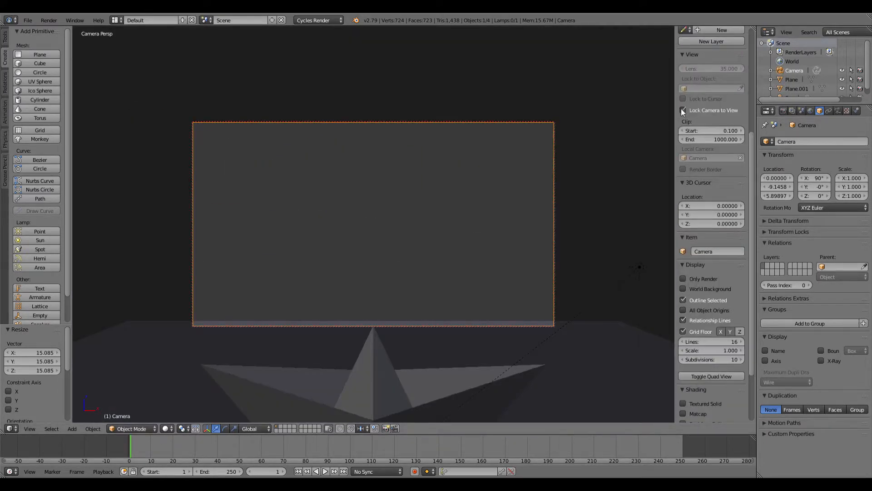
middle_click_drag(498, 181, 423, 27)
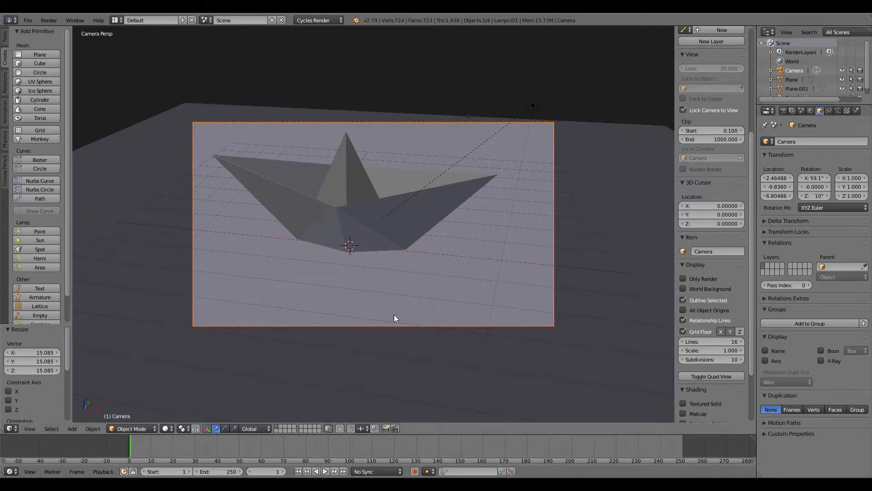
mouse_move(376, 236)
middle_mouse_down()
mouse_move(403, 220)
mouse_move(337, 240)
mouse_move(408, 233)
mouse_move(390, 232)
middle_mouse_up()
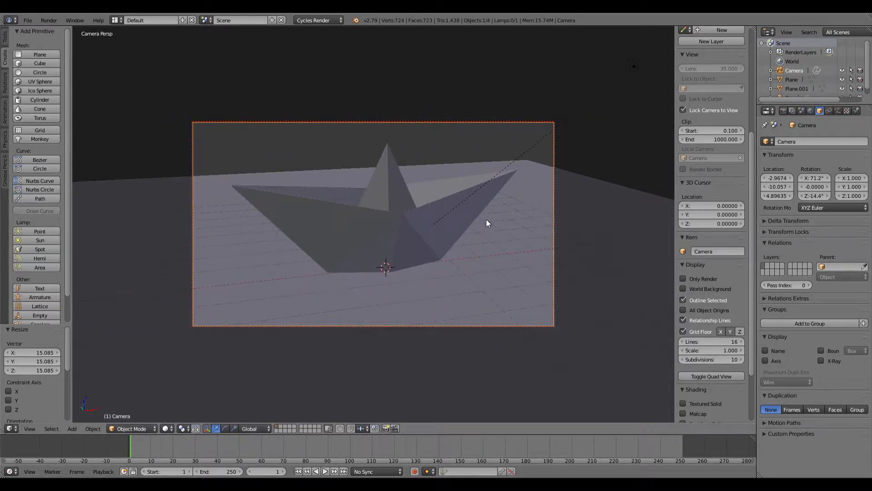
Step: Render the current frame to check the boat's lighting and framing, then return to the 3D view
key("F12")
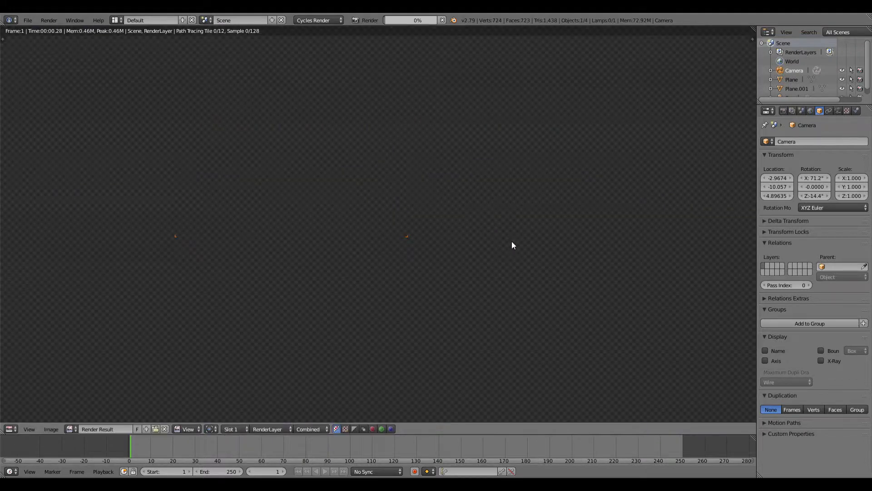
scroll(523, 274, "down", 2)
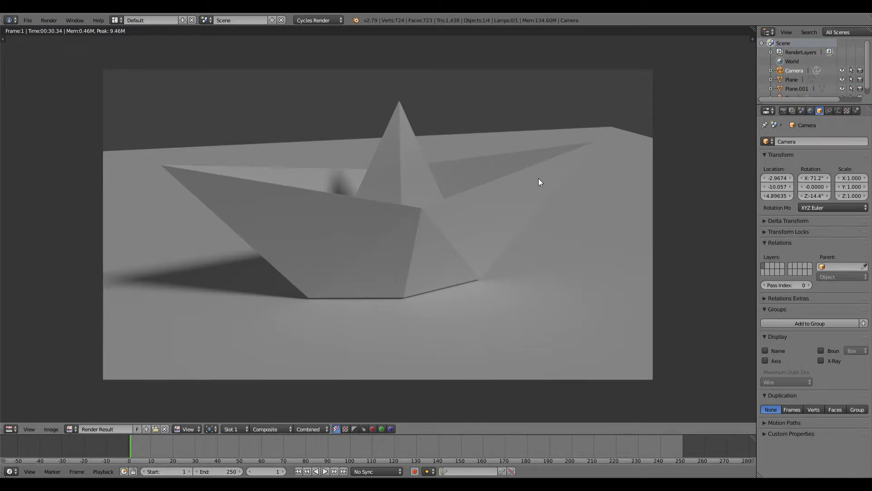
key("Escape")
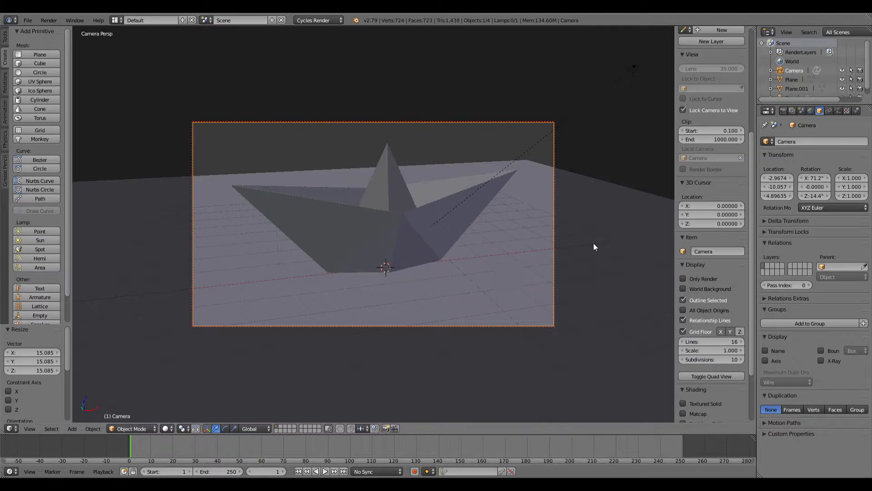
Step: Orbit the camera lower around the boat to about X 74.4° and Z -24.1°, then unlock it from the view
middle_click_drag(594, 243, 579, 229)
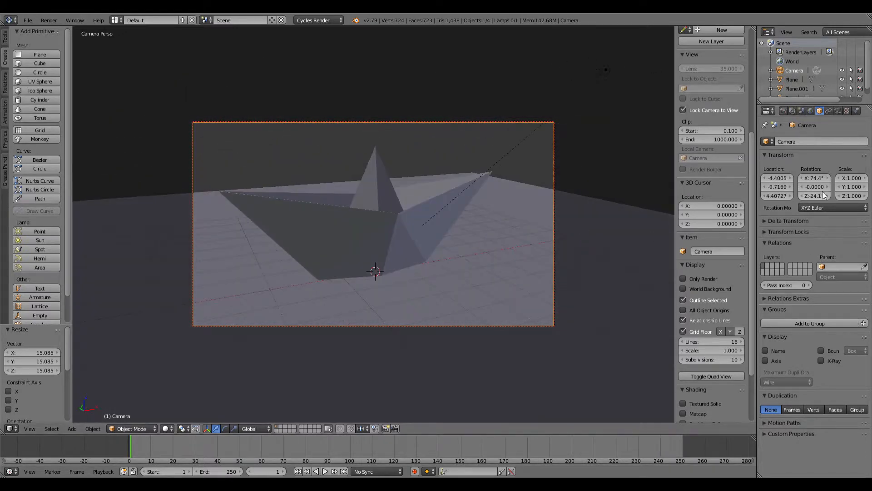
left_click(683, 110)
middle_click_drag(574, 171, 517, 174)
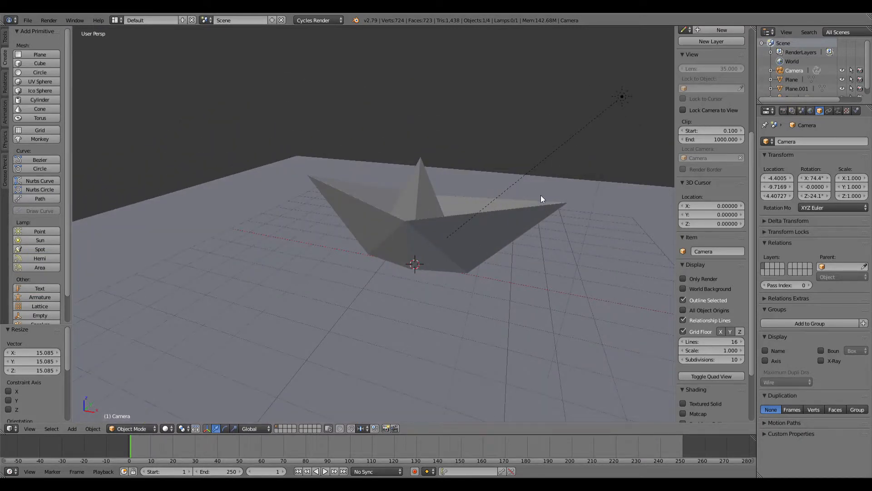
Step: Hide the viewport's side panels and split it into a rendered 3D view beside a material node editor
key("n")
key("t")
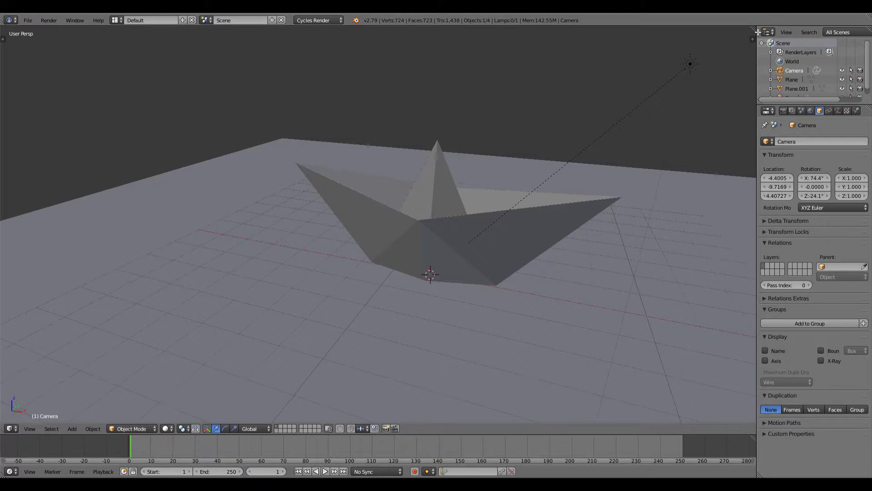
left_click_drag(759, 33, 385, 129)
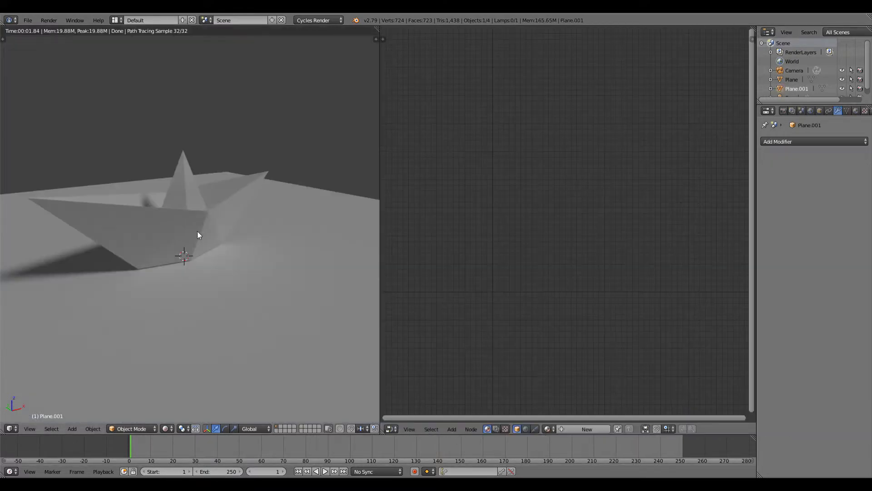
Step: Create a new material for the boat and delete its default Diffuse BSDF node
right_click(197, 224)
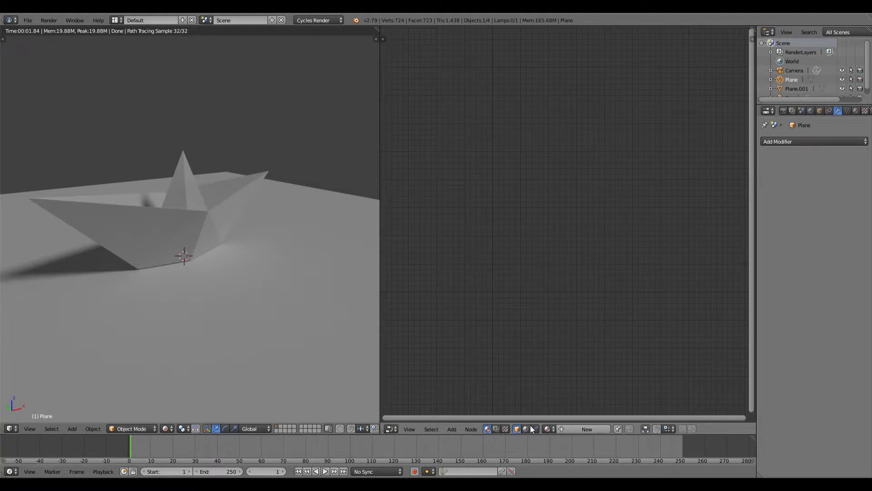
left_click(576, 428)
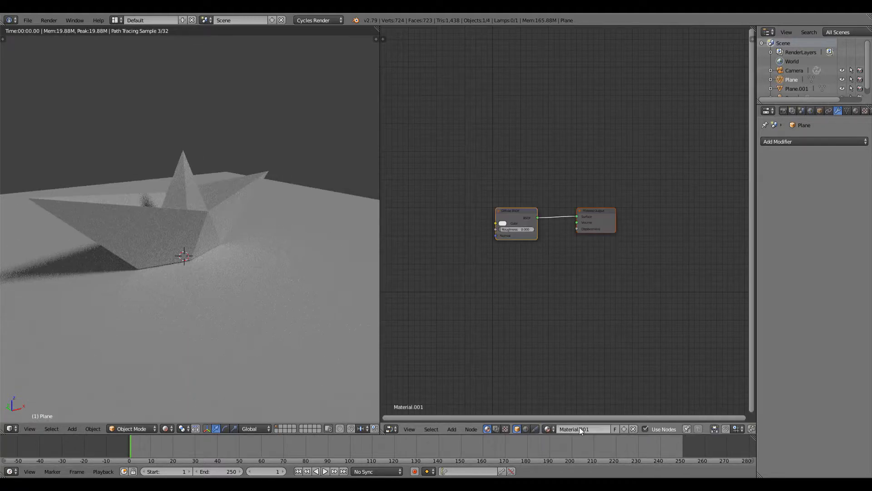
scroll(500, 197, "up", 2)
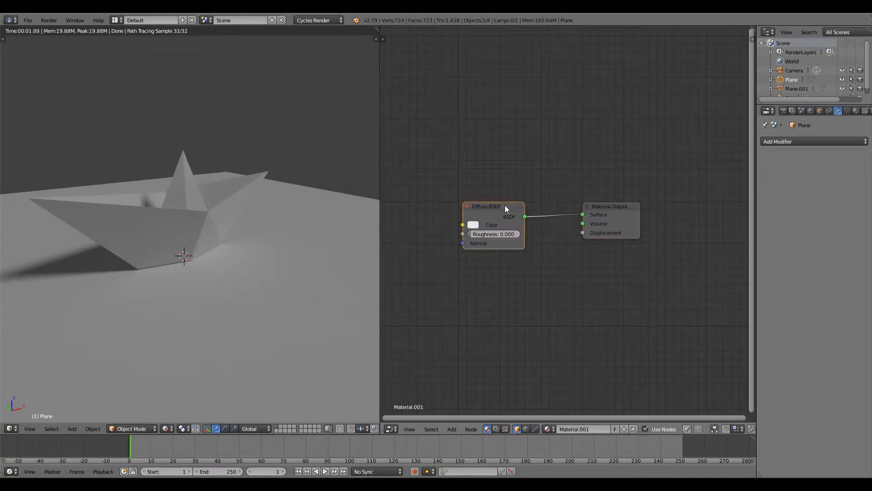
key("x")
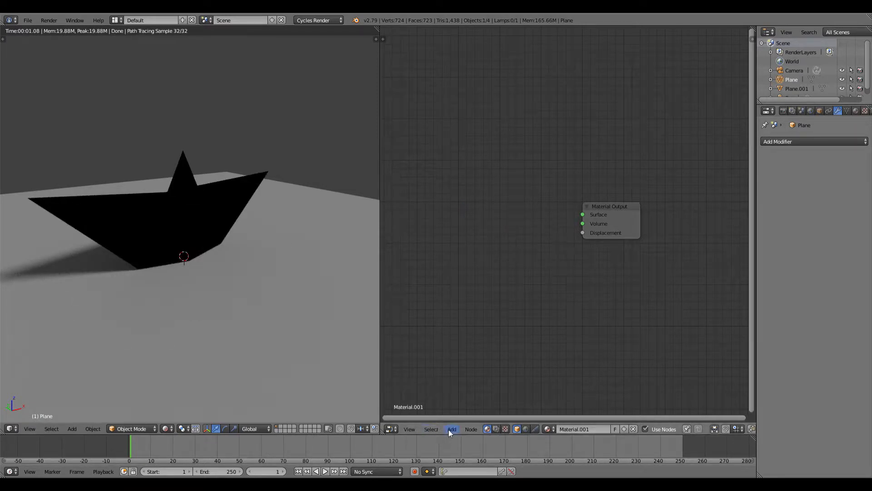
Step: Add a Principled BSDF shader to the boat's material and connect it to the Material Output's Surface input
left_click(451, 429)
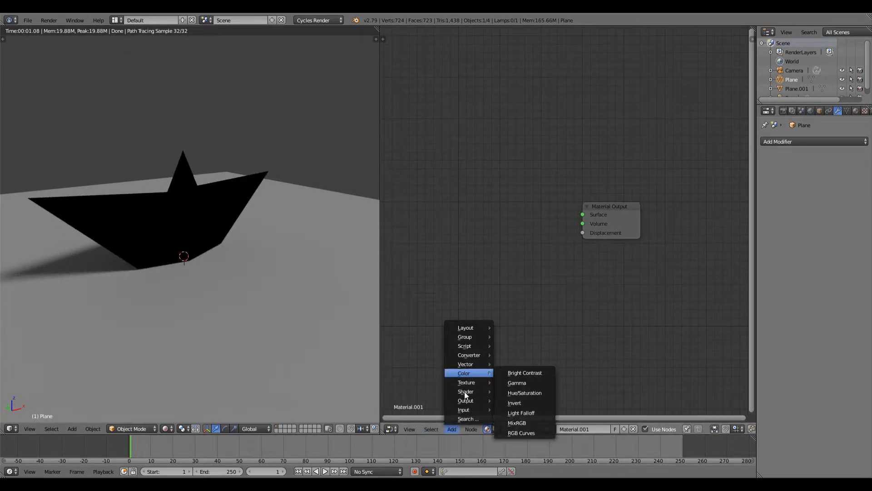
mouse_move(465, 391)
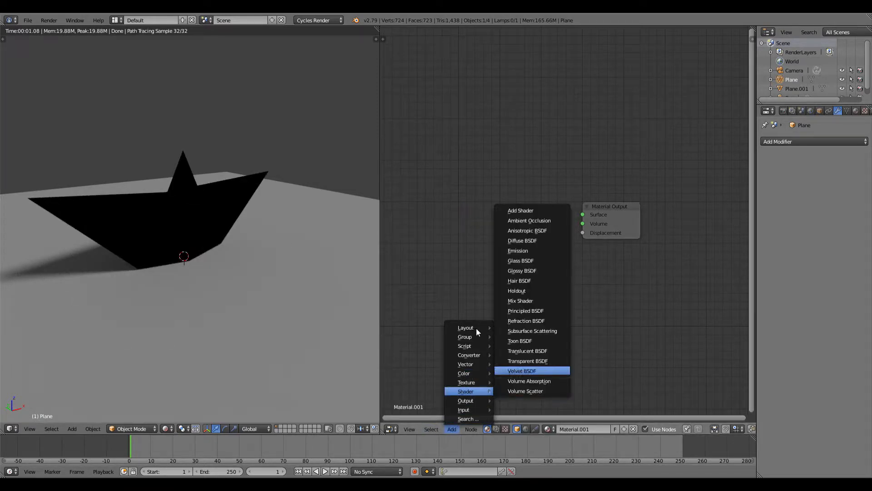
left_click(523, 312)
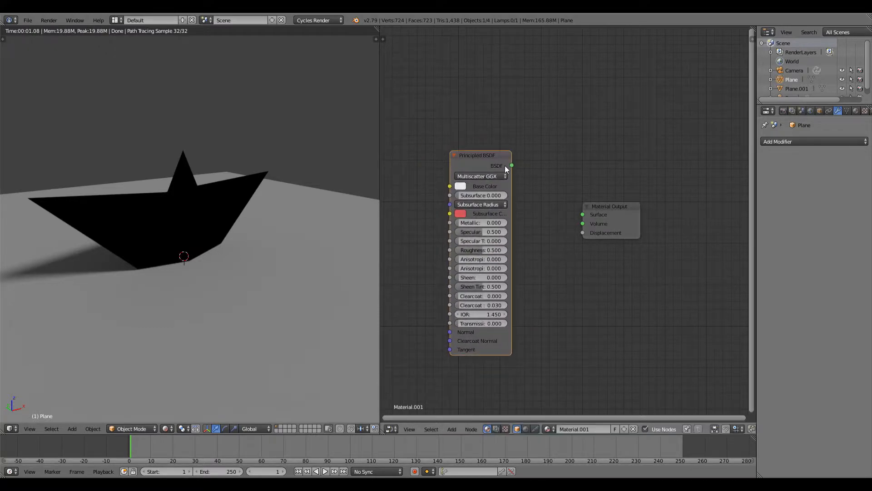
left_click_drag(505, 166, 586, 216)
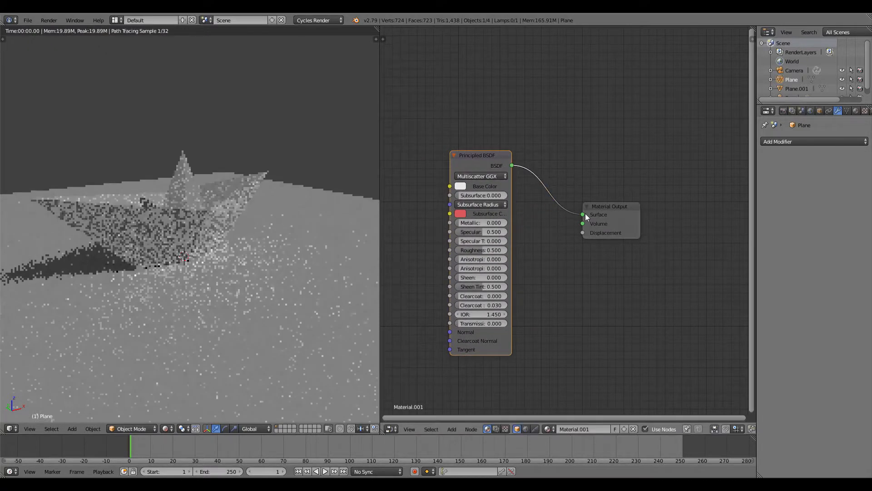
Step: Give the Principled BSDF a light blue base color, roughness 0.450 and specular 0.408
left_click(461, 186)
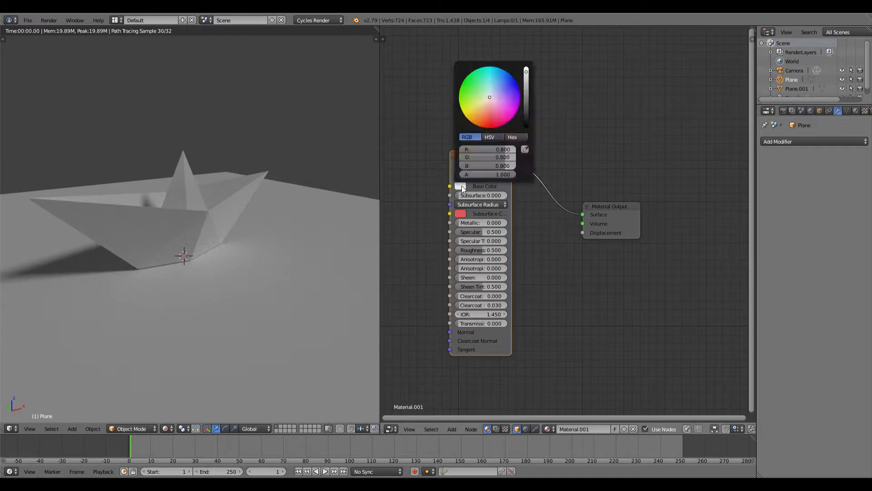
mouse_move(487, 96)
left_mouse_down()
mouse_move(476, 88)
mouse_move(491, 124)
mouse_move(479, 90)
mouse_move(496, 89)
left_mouse_up()
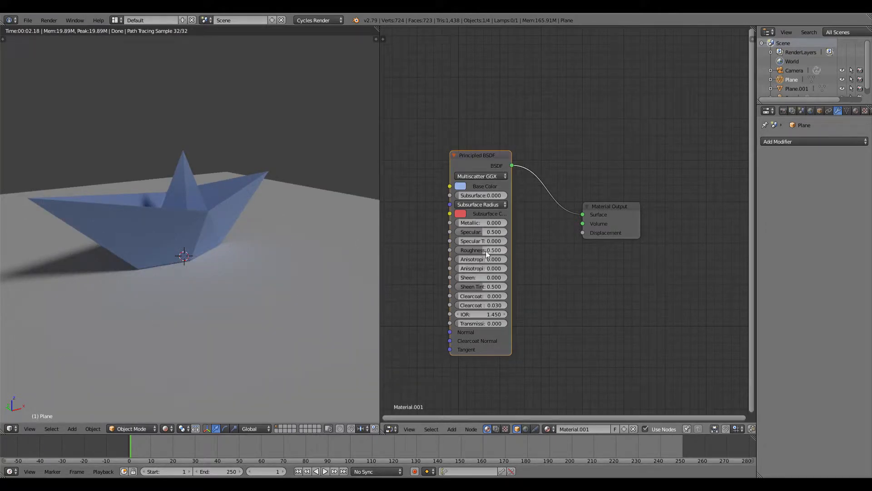
left_click_drag(477, 251, 465, 233)
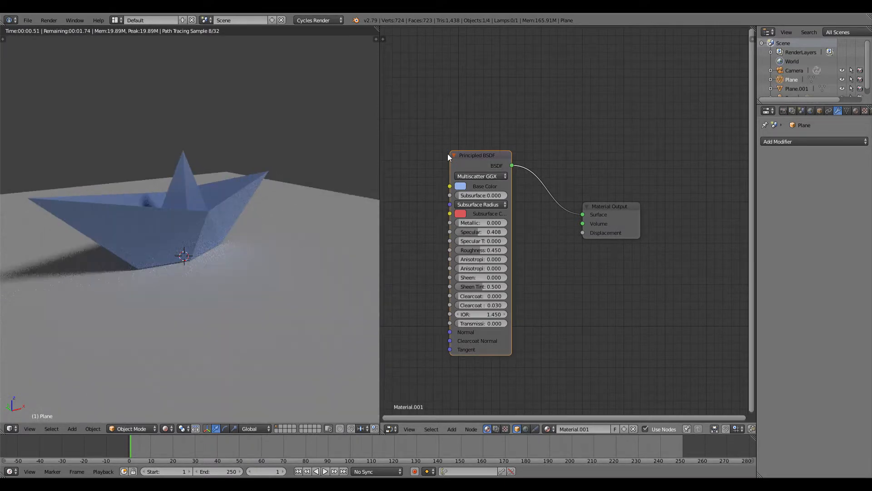
Step: Brighten the world background color to a near-white grey and inspect the rendered boat's lighting from several angles
left_click(810, 111)
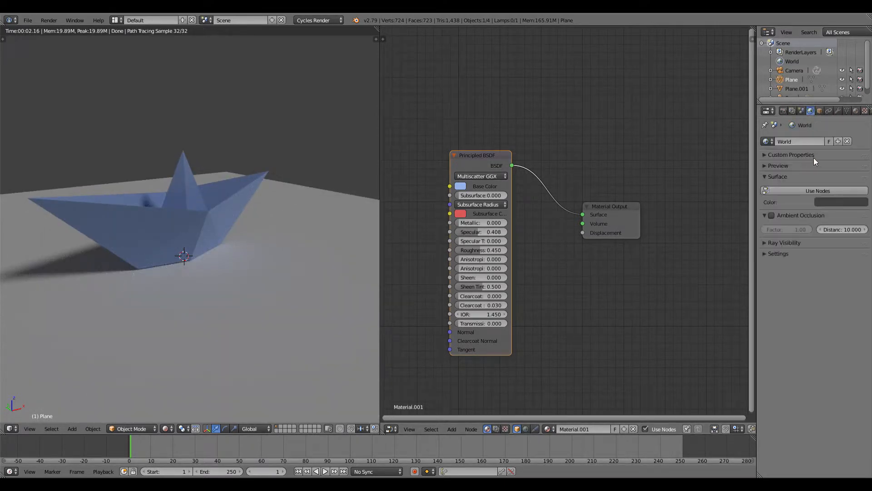
left_click(830, 203)
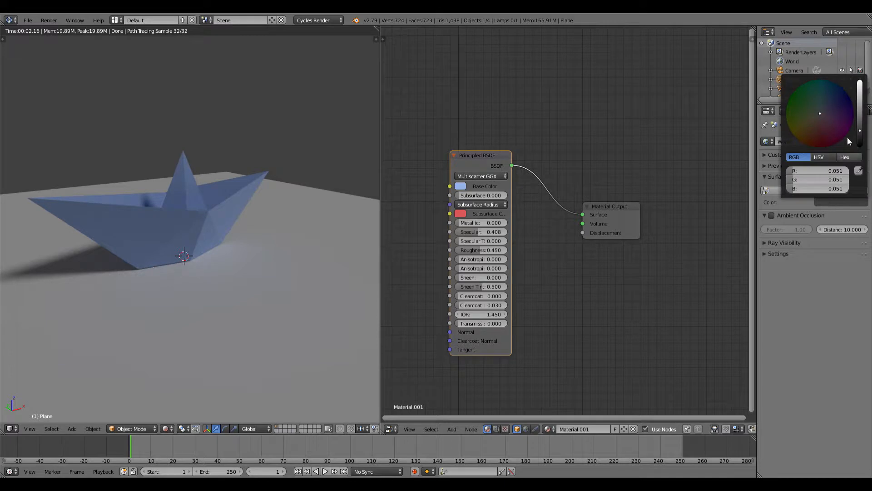
left_click(862, 95)
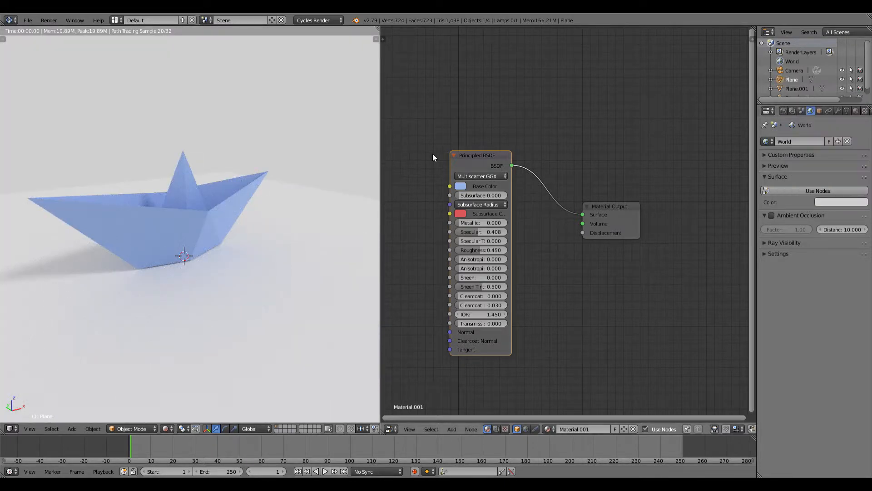
mouse_move(214, 211)
middle_mouse_down()
mouse_move(141, 210)
mouse_move(246, 220)
mouse_move(206, 207)
middle_mouse_up()
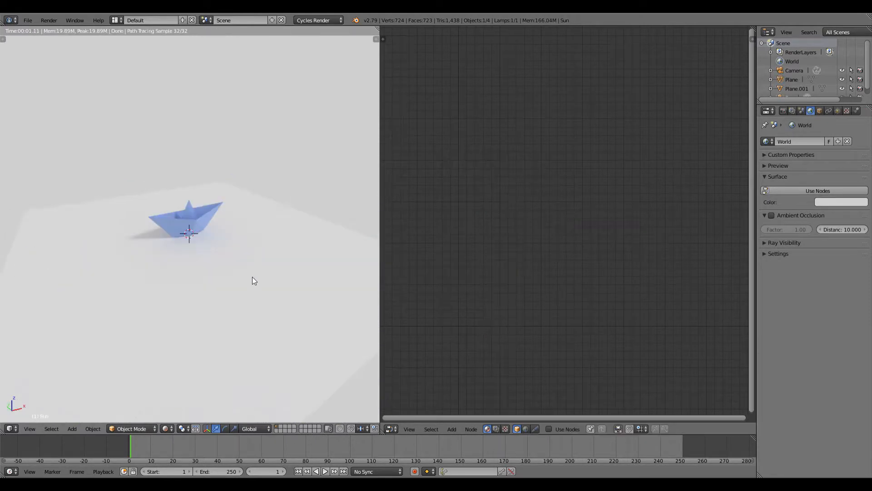
scroll(205, 189, "down", 2)
scroll(199, 236, "up", 8)
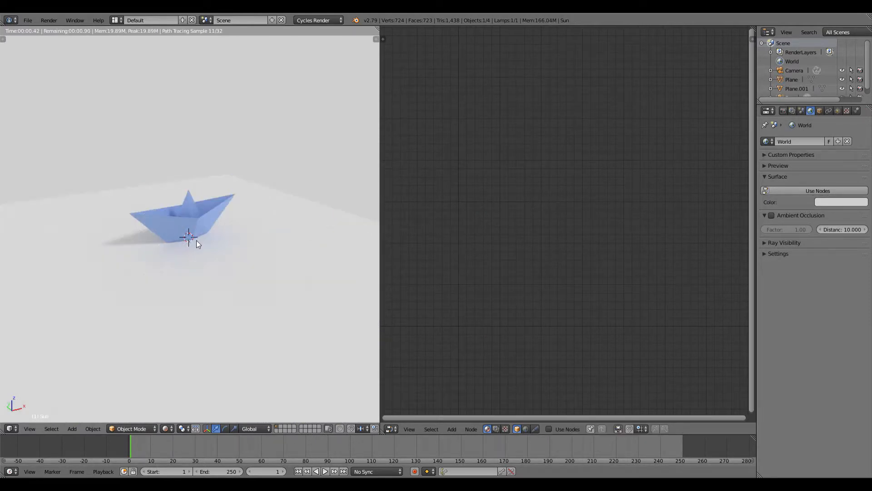
middle_click_drag(250, 189, 303, 209)
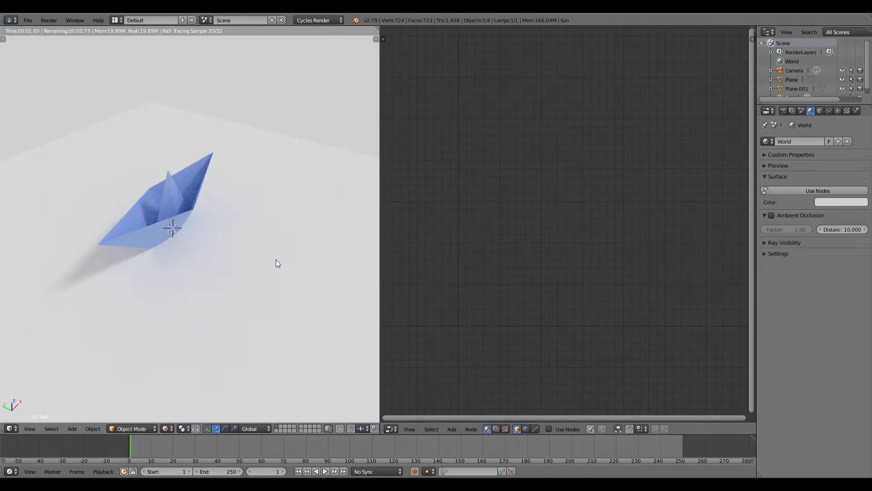
middle_click_drag(276, 260, 234, 235)
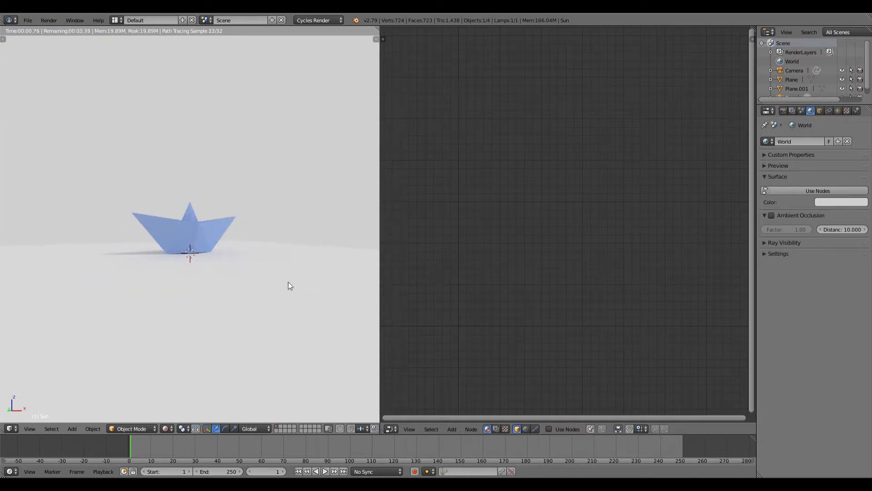
middle_click_drag(293, 233, 285, 264)
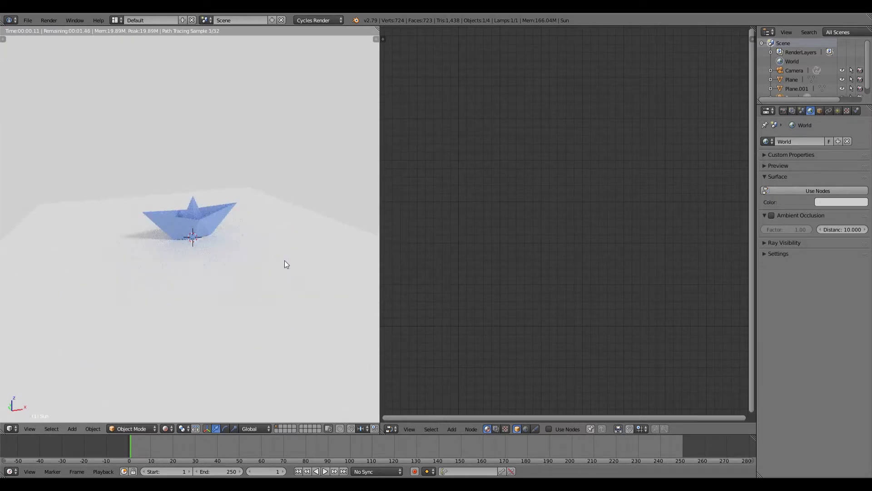
Step: Switch the viewport to solid shading and add a new particle system to the ground plane
left_click(166, 428)
left_click(181, 396)
right_click(173, 284)
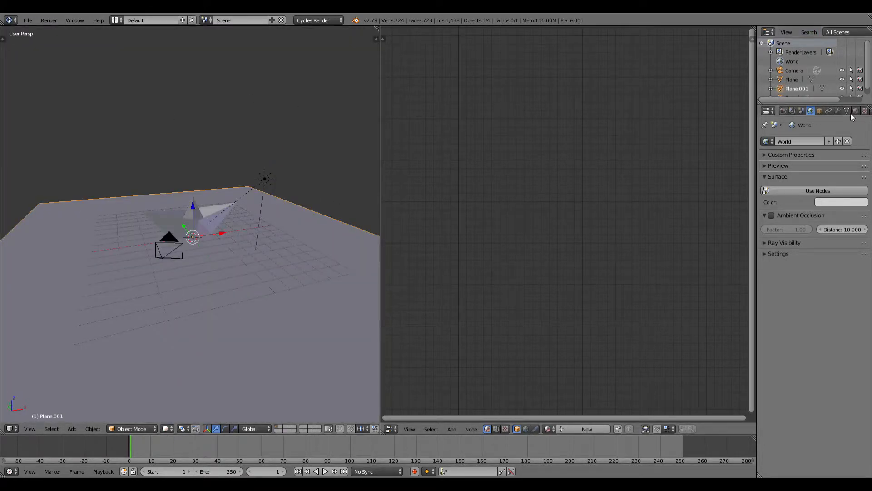
scroll(838, 109, "right", 3)
left_click(838, 112)
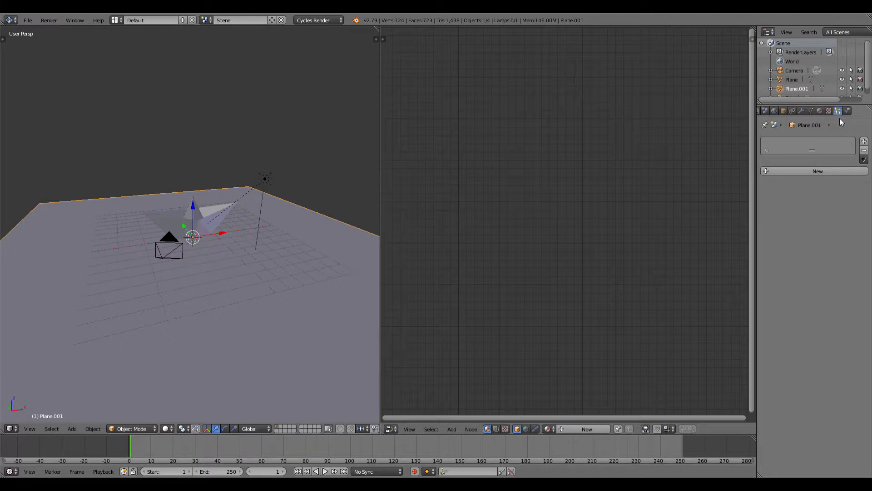
left_click(816, 171)
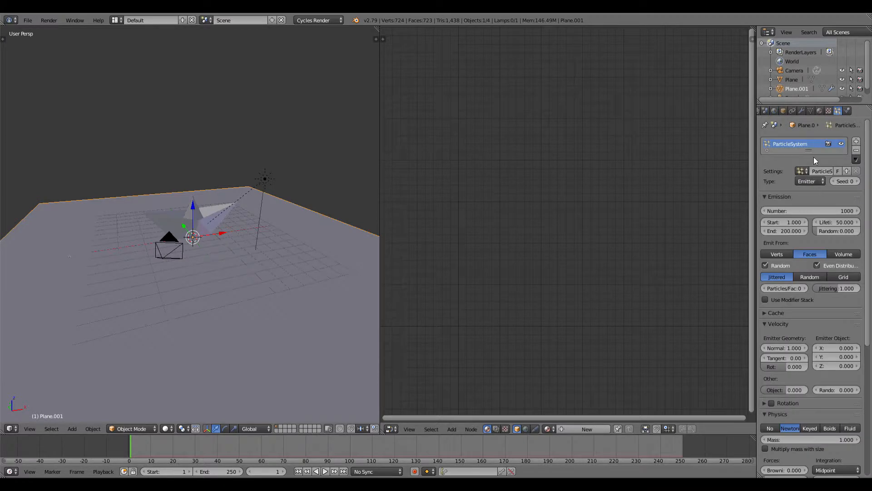
Step: Set the particle system to Hair and render its particles as copies of the boat object, Plane
left_click(806, 180)
left_click(809, 162)
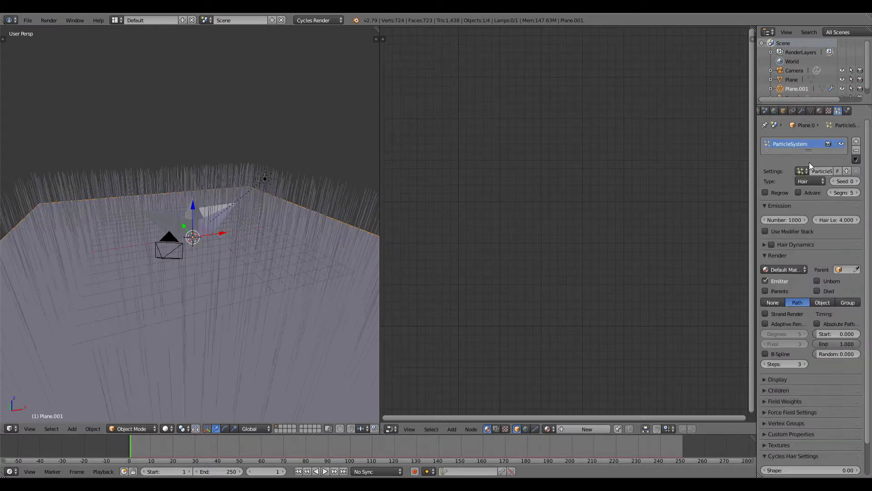
scroll(819, 269, "down", 2)
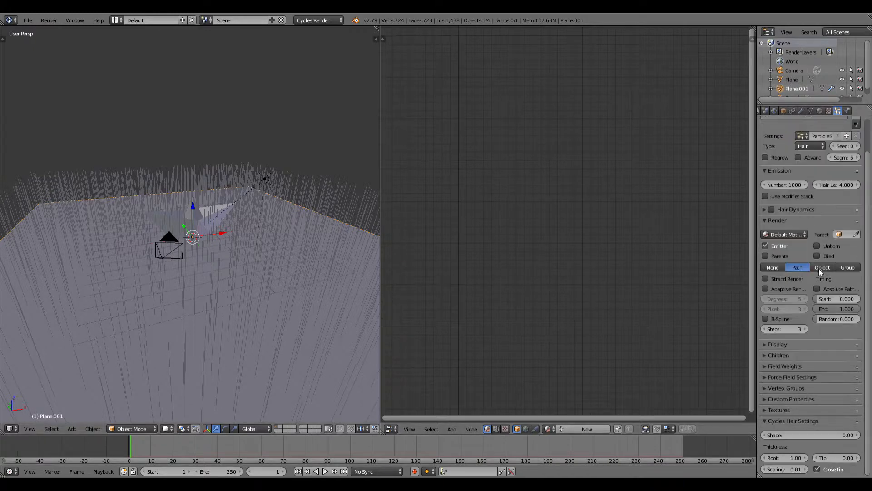
left_click(822, 269)
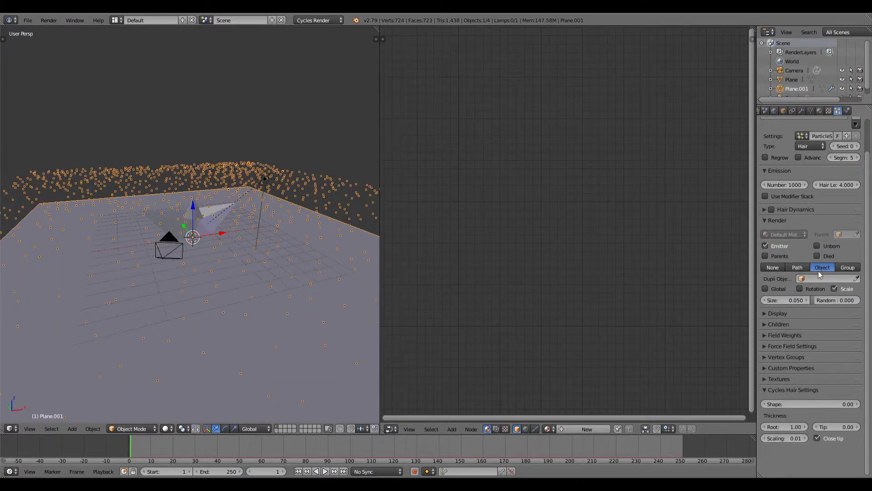
left_click(819, 278)
left_click(801, 302)
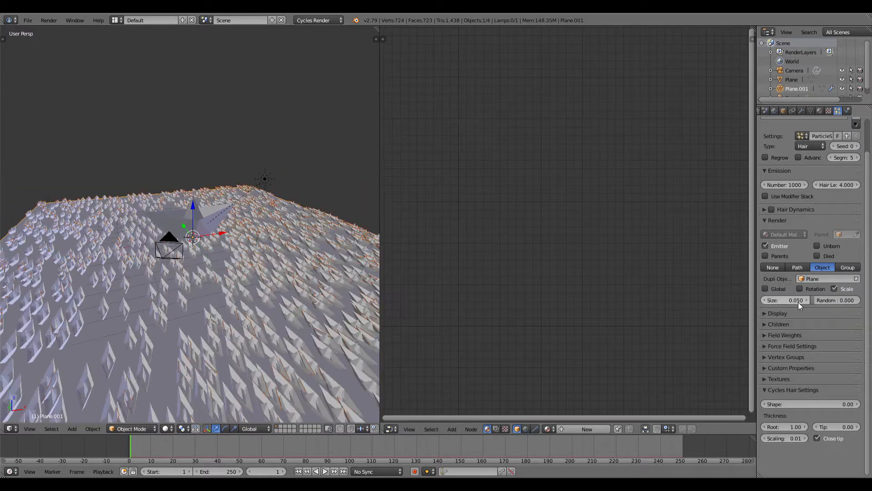
Step: Set the number of scattered boat particles to 200
mouse_move(209, 311)
middle_mouse_down()
mouse_move(157, 309)
mouse_move(196, 306)
middle_mouse_up()
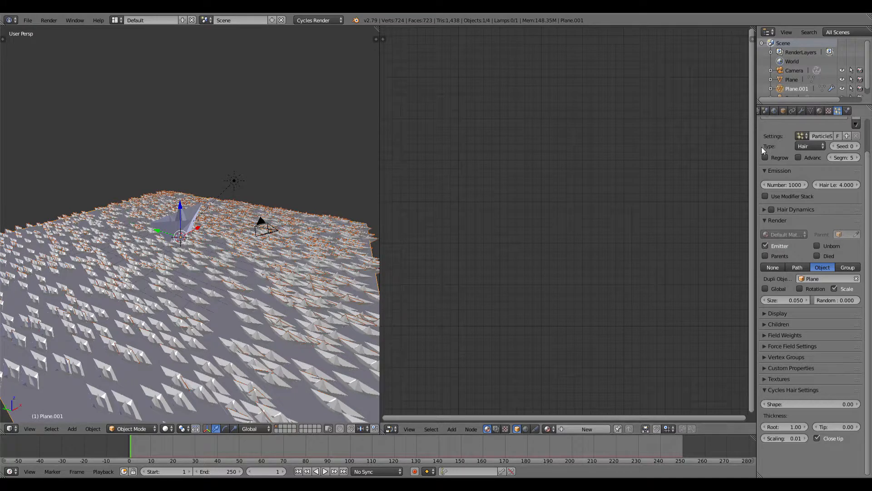
scroll(766, 172, "up", 2)
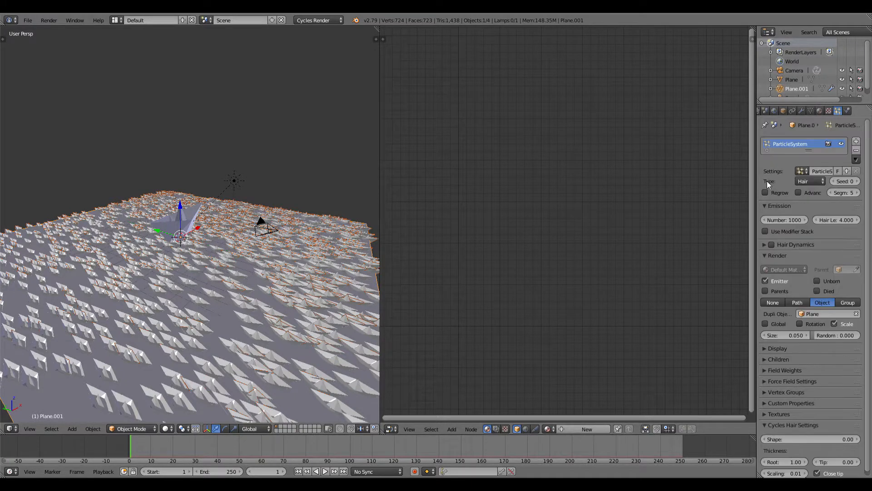
left_click(799, 220)
type("200")
key("Return")
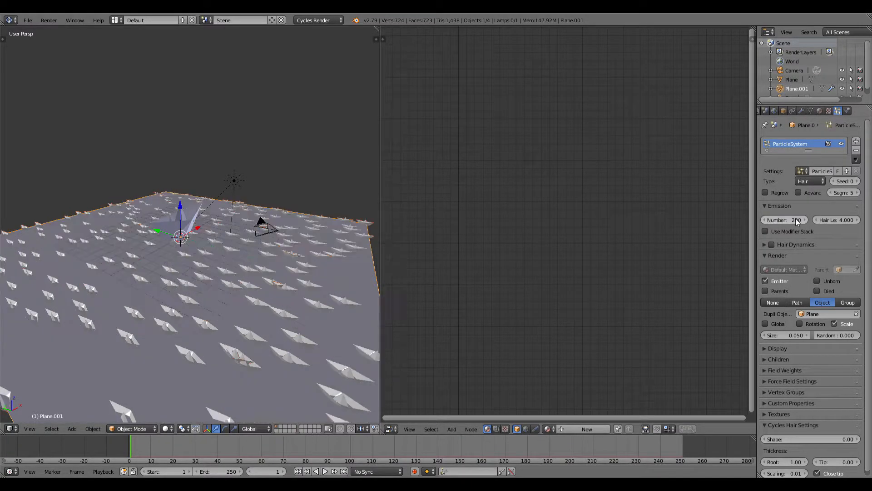
Step: Preview the scattered boats in rendered shading, trying the Blender Game engine and returning to Cycles Render
middle_click_drag(261, 233, 191, 264)
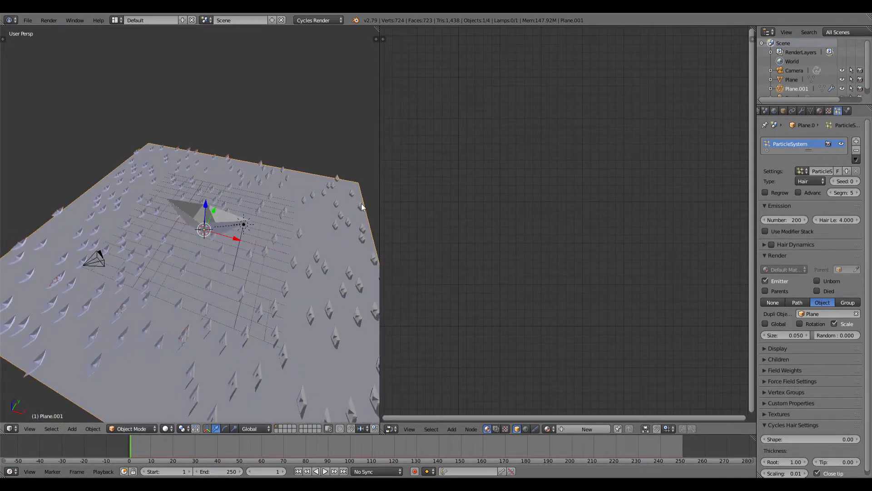
key("KP_0")
key("shift+z")
left_click(333, 18)
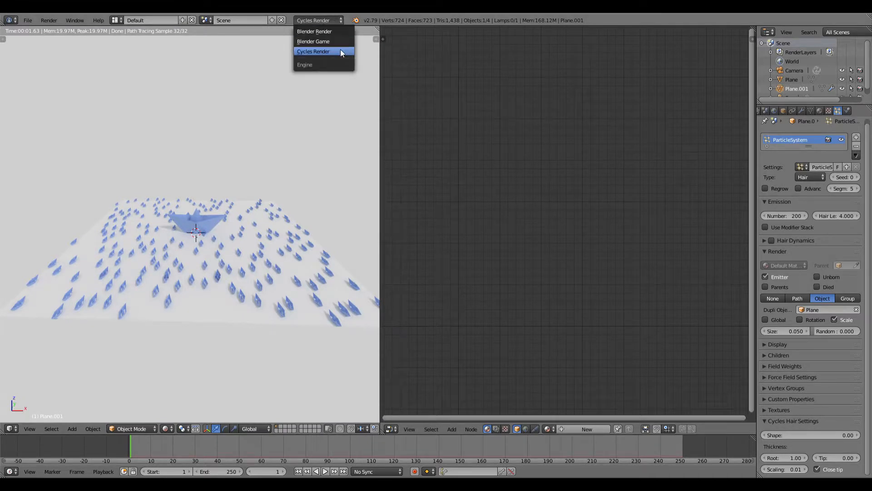
left_click(329, 41)
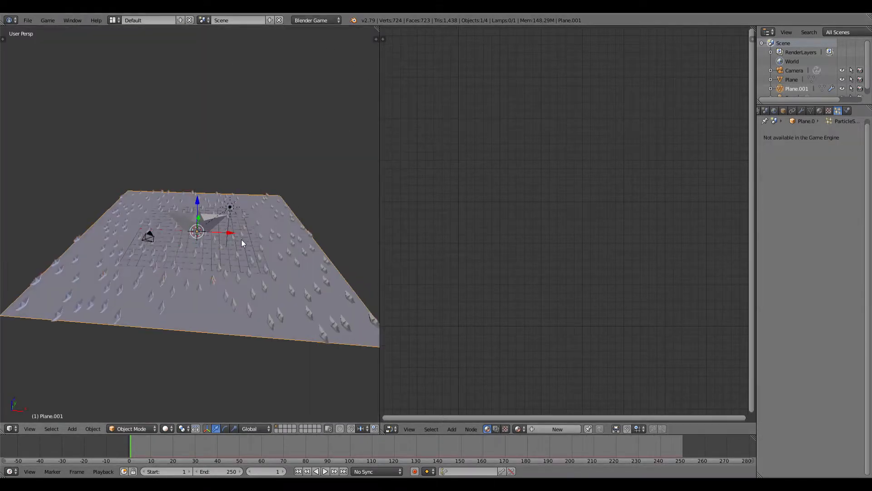
left_click(310, 21)
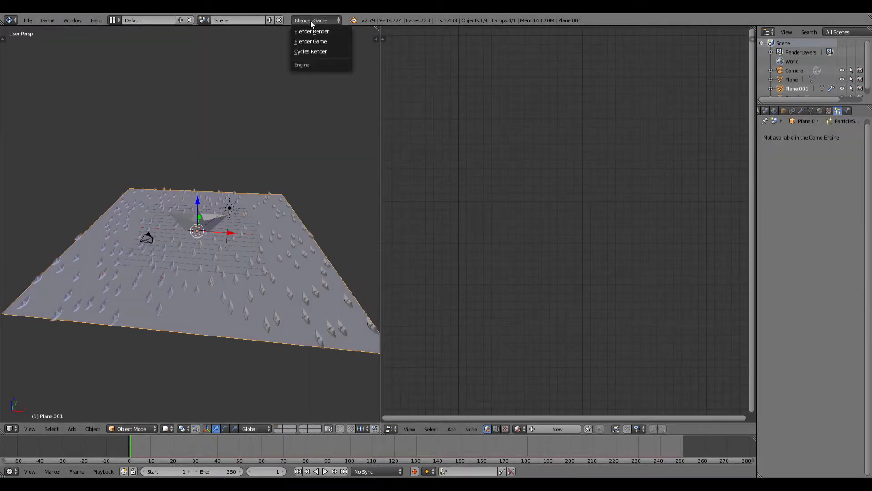
left_click(310, 51)
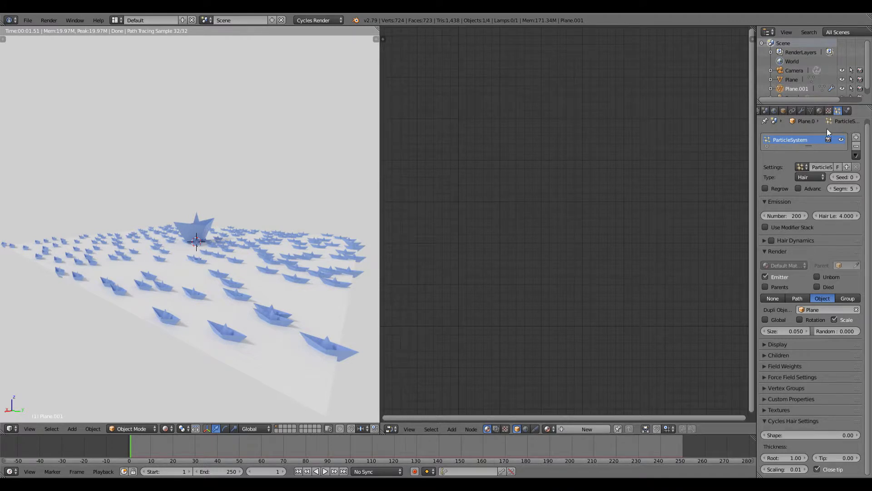
Step: Remove the particle system from the ground plane and delete the plane
left_click(856, 146)
middle_click_drag(293, 227, 295, 276)
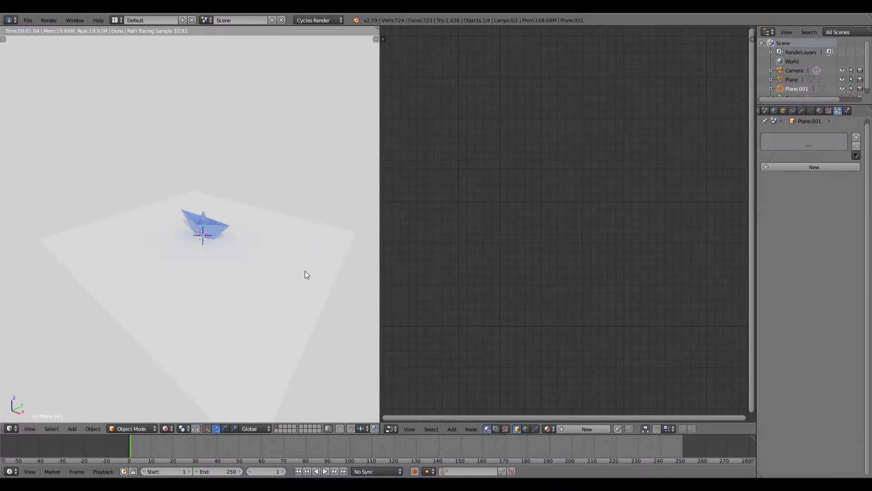
key("x")
left_click(305, 271)
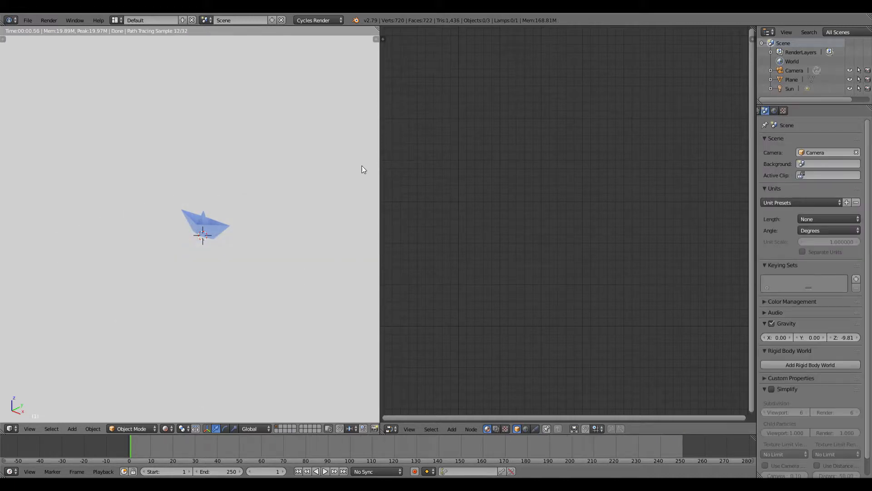
Step: Return the viewport to solid shading and merge the node editor area into the 3D view
left_click(168, 429)
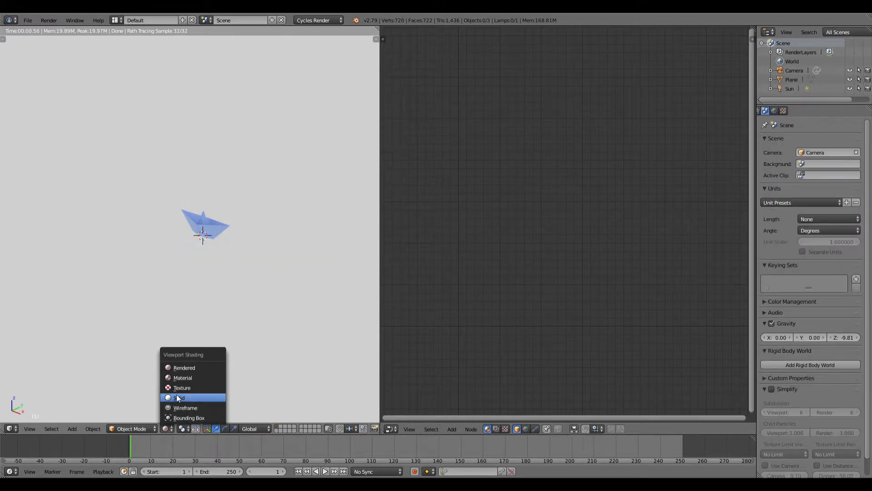
left_click(177, 395)
scroll(207, 242, "up", 5)
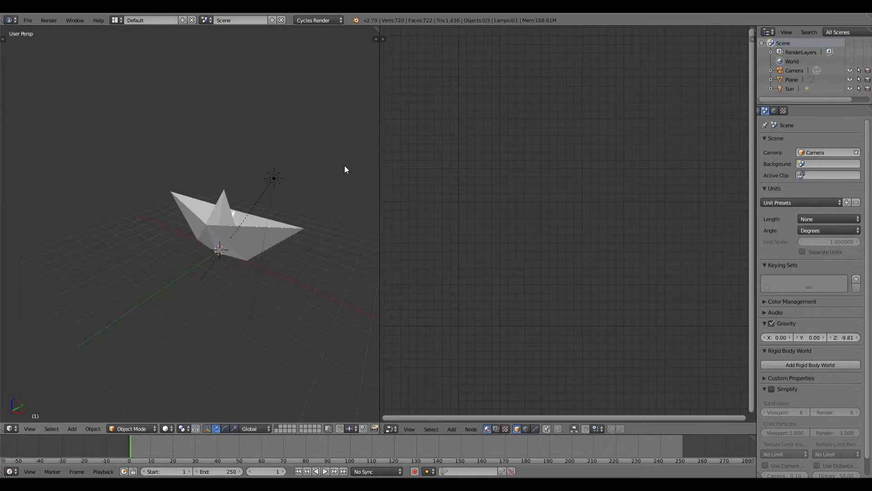
left_click_drag(382, 32, 495, 345)
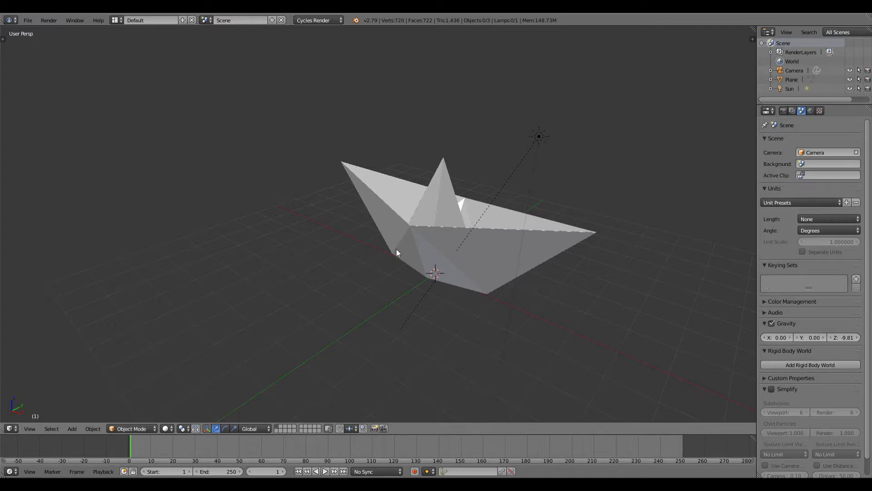
Step: Add a Landscape mesh at the 3D cursor beneath the paper boat
left_click(73, 429)
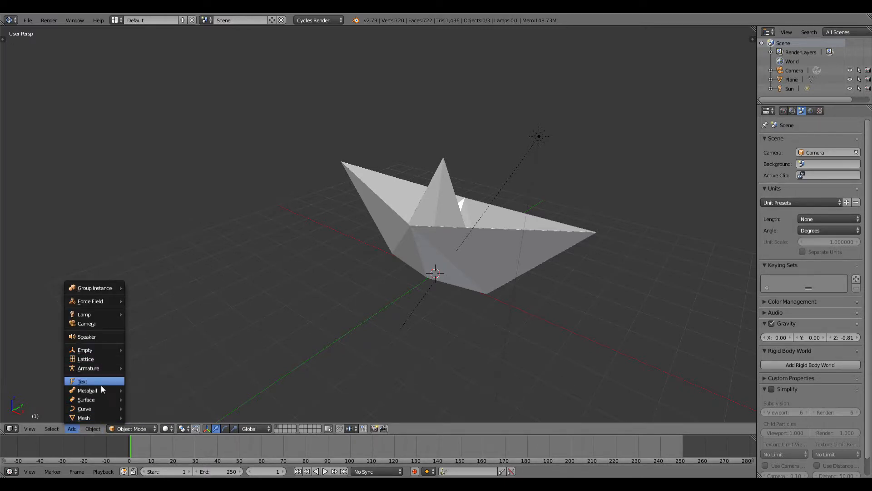
mouse_move(100, 416)
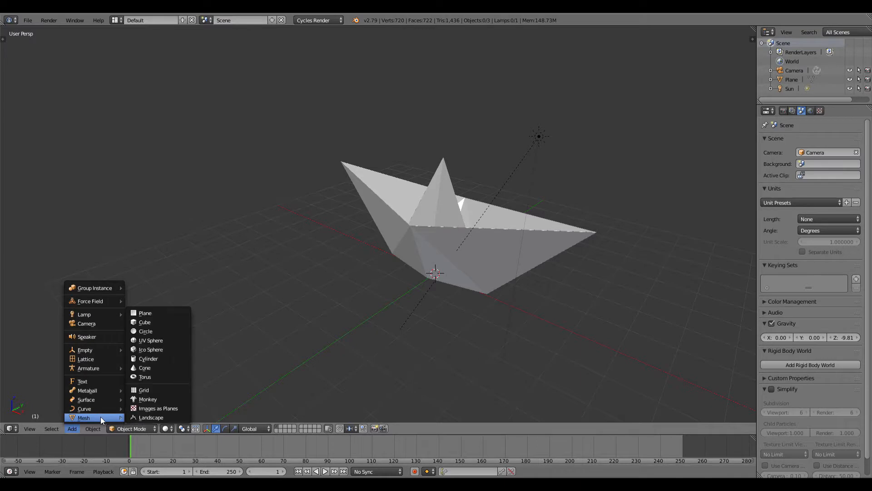
left_click(157, 418)
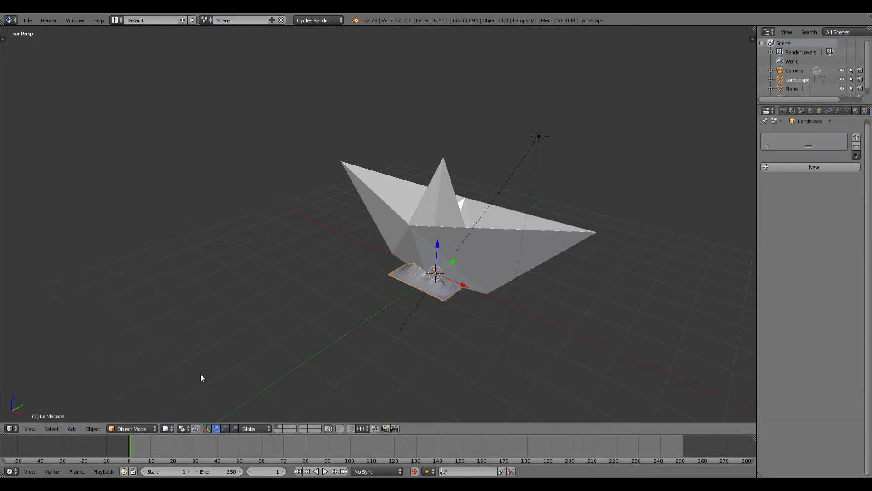
Step: Move the paper boat sideways so it stands clear of the landscape mesh
middle_click_drag(459, 273, 408, 253)
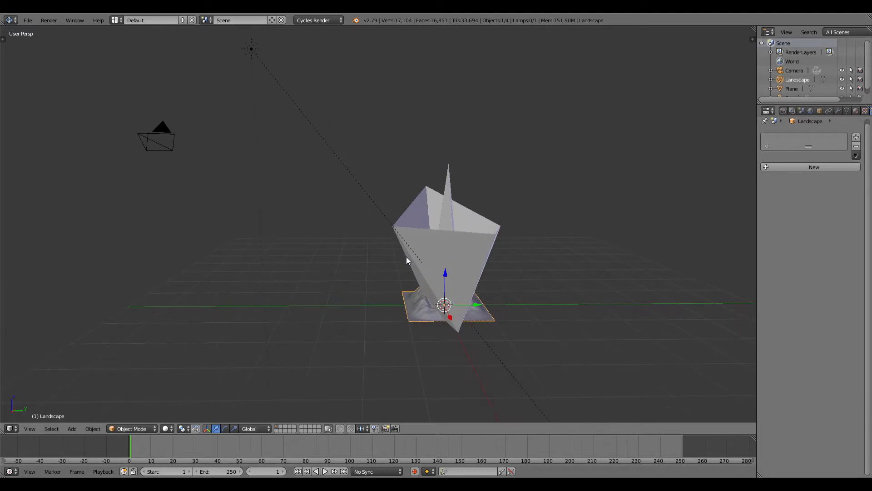
right_click(433, 250)
key("g")
left_click(632, 301)
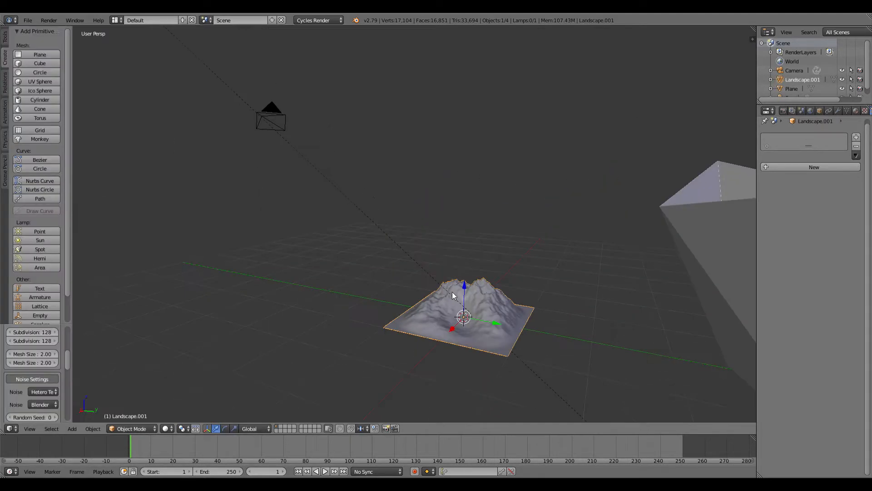
Step: Enlarge the landscape's creation settings area and set its noise type to Slick Rock
middle_click_drag(452, 292, 430, 233, "shift")
scroll(426, 252, "up", 5)
scroll(427, 251, "up", 2)
scroll(427, 251, "down", 2)
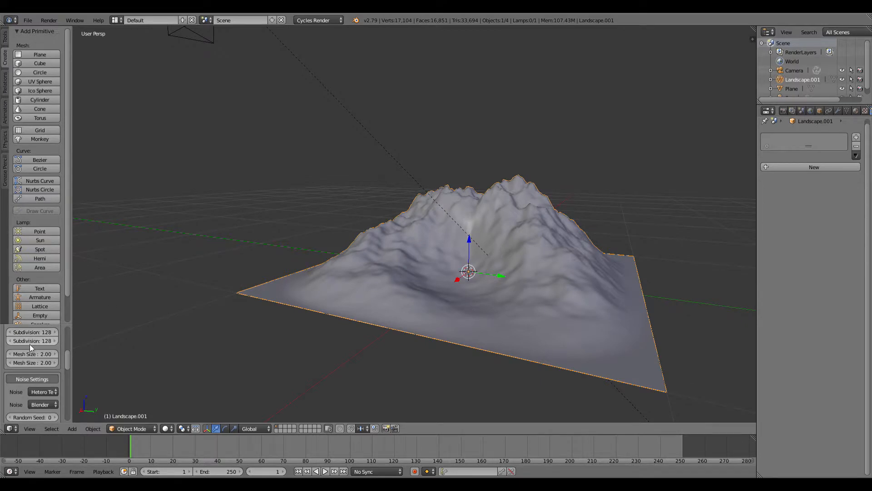
left_click_drag(45, 326, 57, 163)
scroll(32, 258, "up", 8)
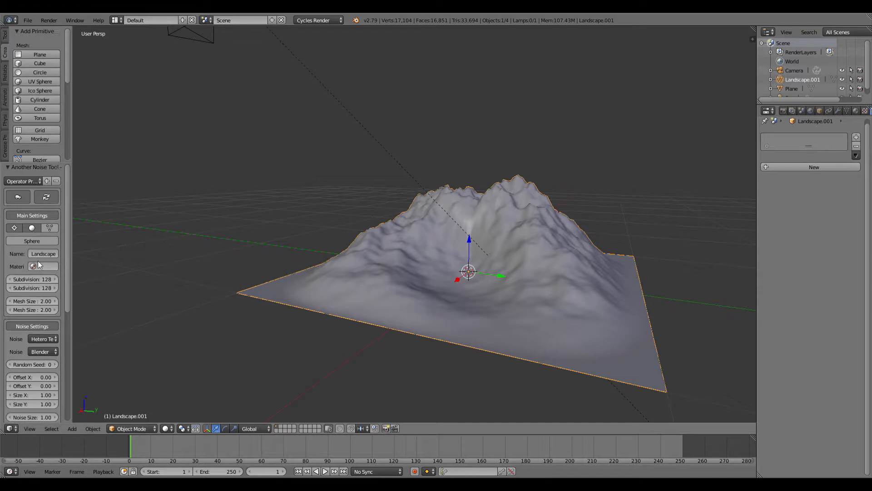
scroll(39, 265, "down", 2)
left_click(52, 302)
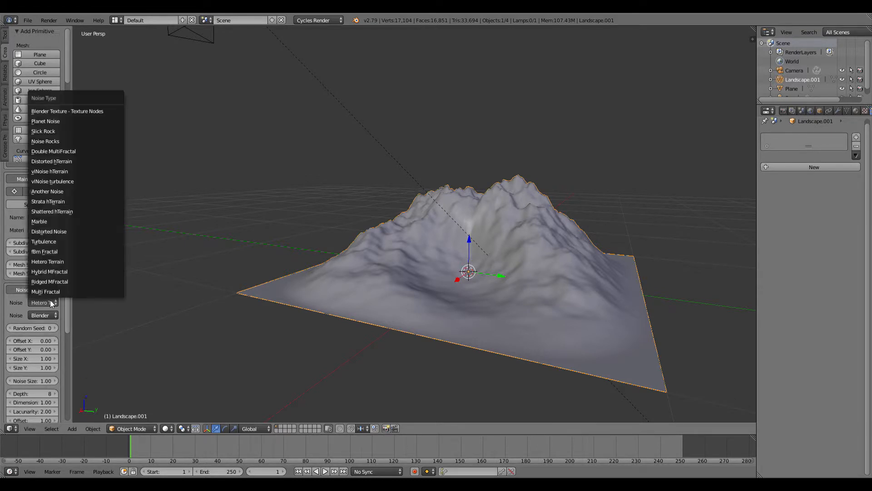
left_click(71, 131)
middle_click_drag(528, 264, 470, 270)
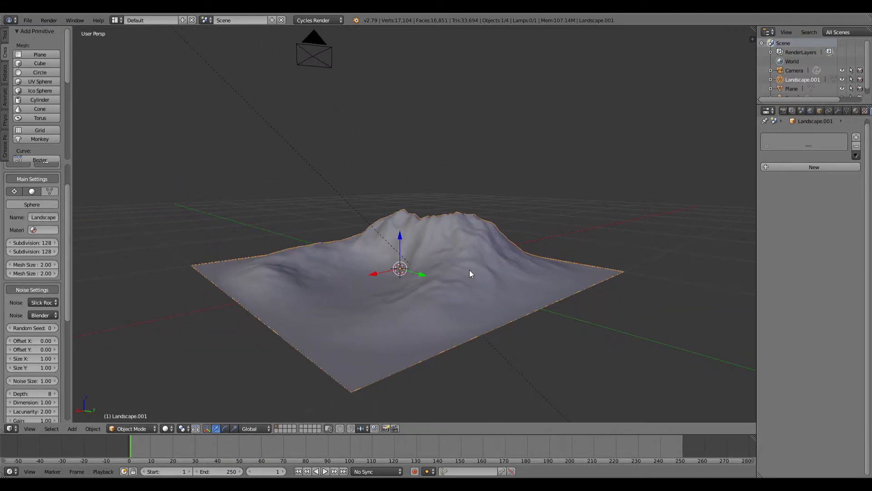
Step: Enable the Water Plane for the landscape in its creation settings
scroll(469, 278, "down", 2)
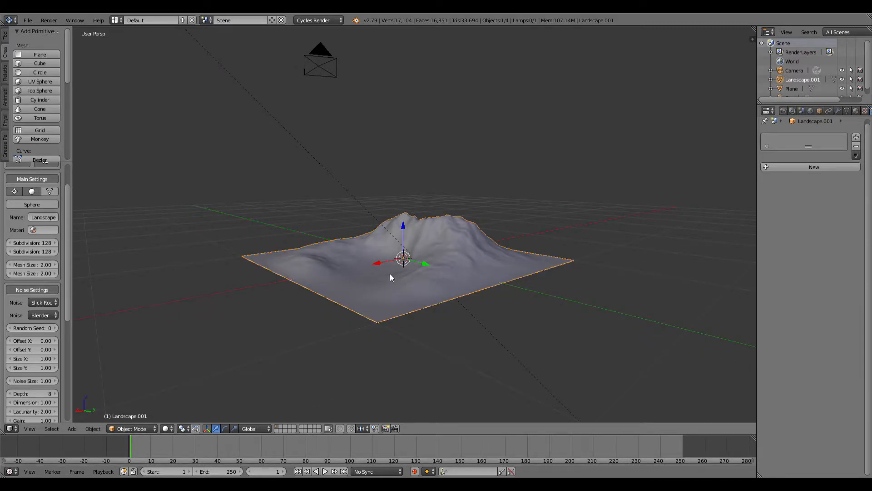
scroll(389, 274, "down", 5)
middle_click_drag(388, 275, 423, 254)
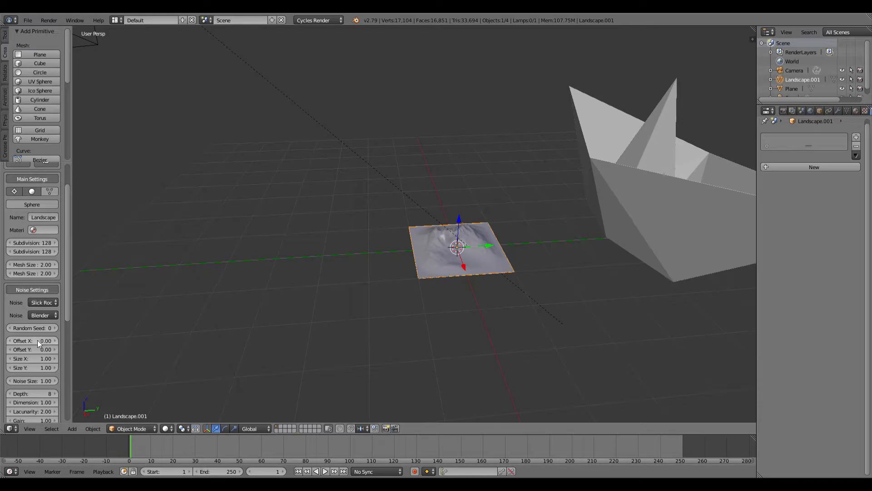
scroll(38, 340, "down", 10)
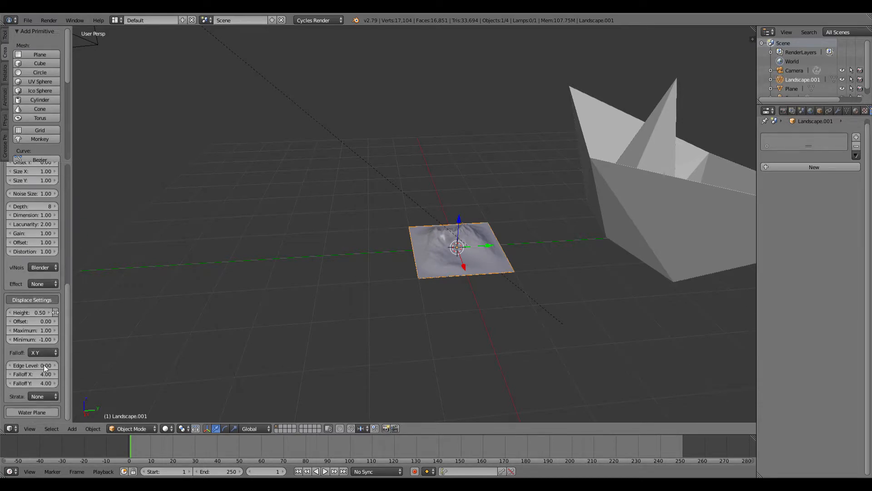
left_click(38, 412)
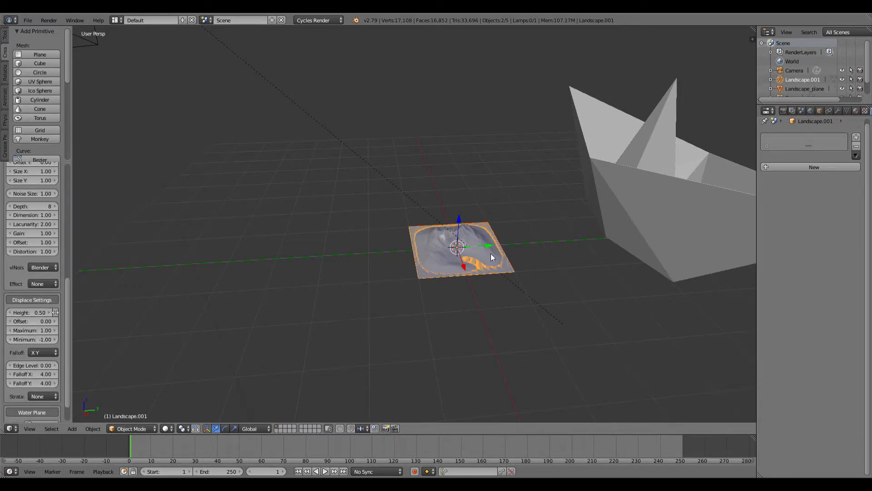
scroll(492, 253, "up", 4)
middle_click_drag(495, 239, 463, 203)
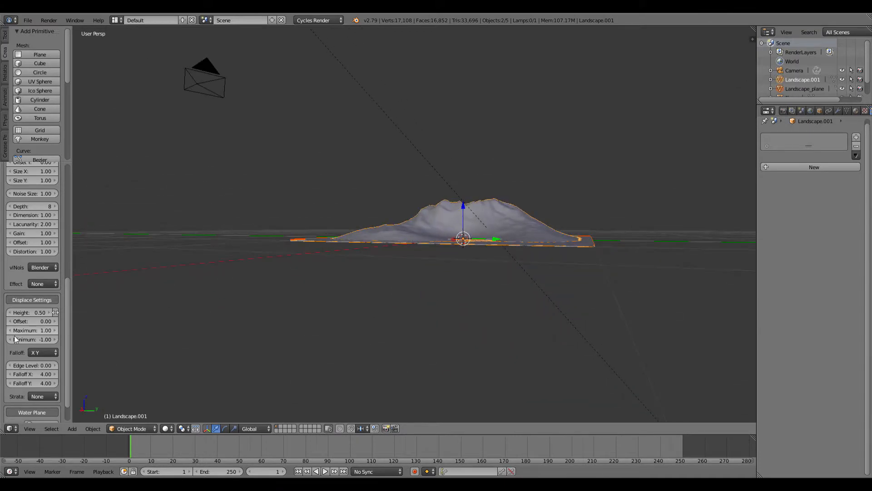
Step: Adjust the water plane's level to 0.04 so the water fills the low ground around the mountain
scroll(44, 385, "down", 2)
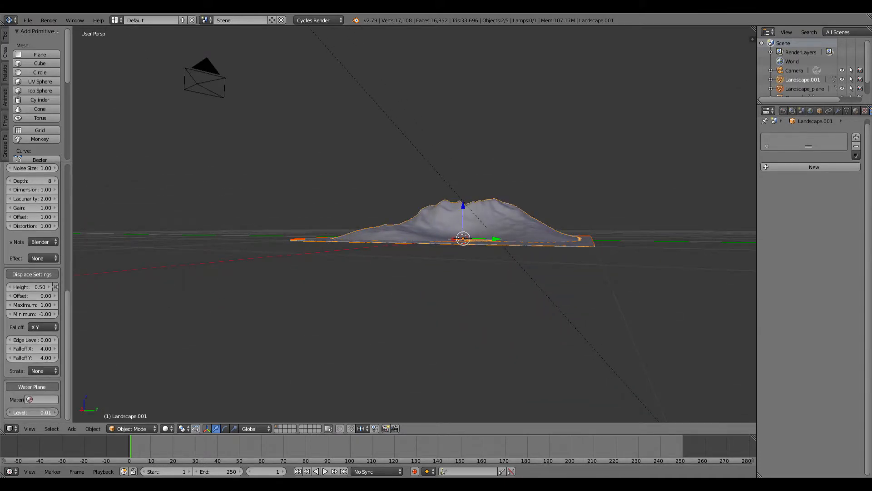
mouse_move(33, 412)
left_mouse_down()
mouse_move(55, 412)
mouse_move(30, 414)
left_mouse_up()
middle_click_drag(351, 188, 344, 208)
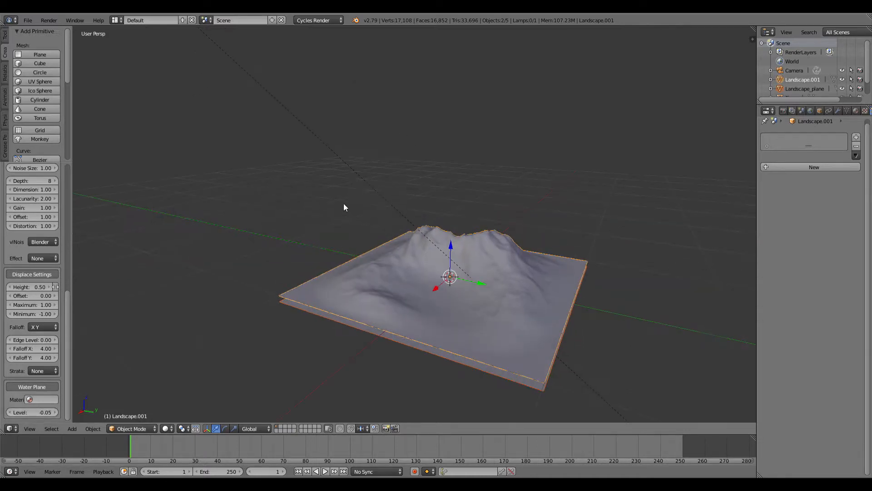
left_click_drag(46, 412, 52, 412)
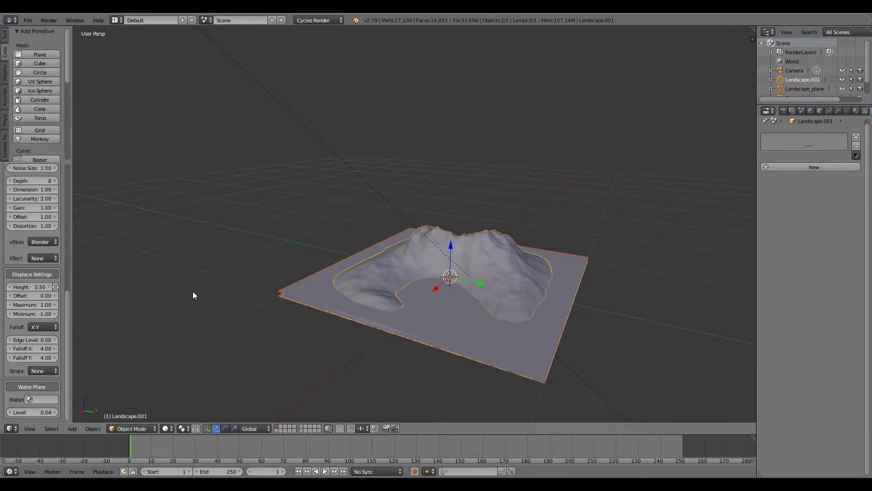
Step: Scale the landscape and its water plane up together by a factor of about 19.2
scroll(449, 246, "down", 4)
middle_click_drag(449, 246, 427, 246)
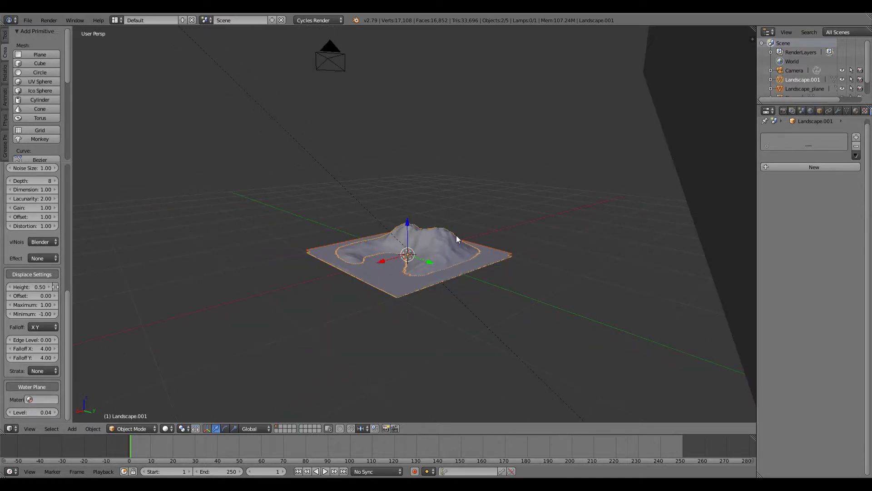
scroll(440, 257, "down", 4)
middle_click_drag(370, 222, 413, 237)
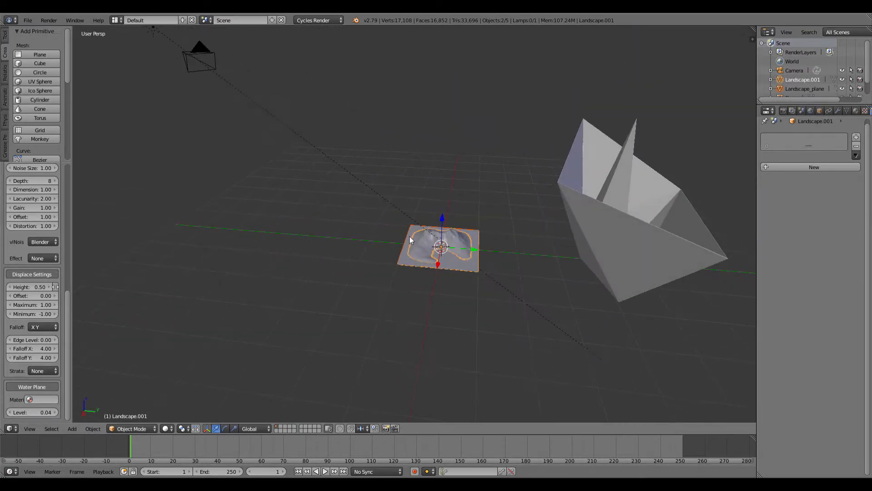
key("s")
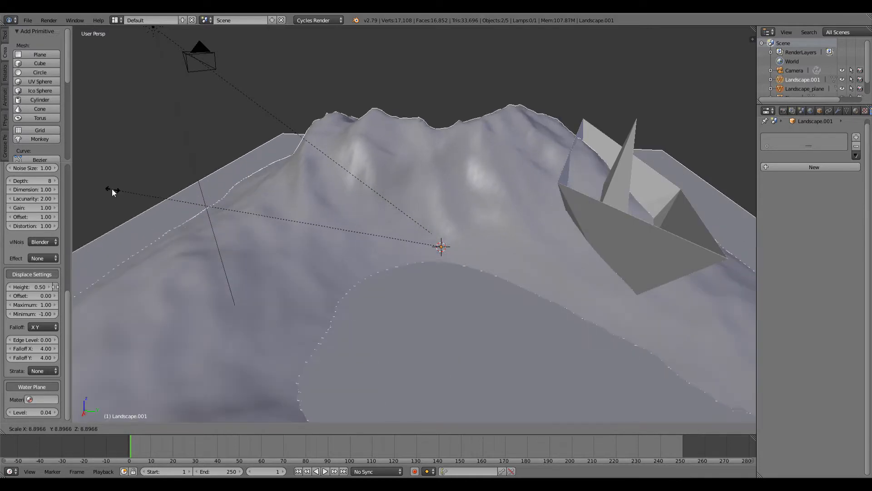
left_click(420, 83)
Step: Move the landscape and water plane back along the ground until the boat sits near their front corner
scroll(472, 97, "down", 5)
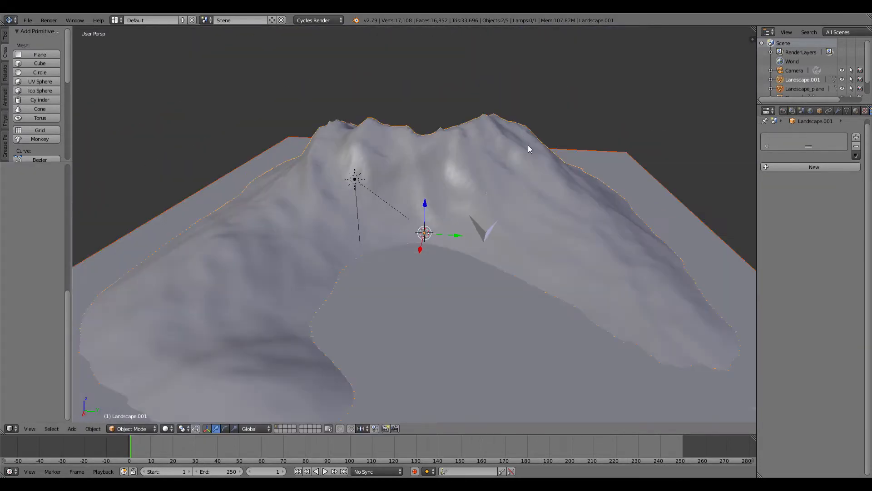
middle_click_drag(520, 163, 403, 198)
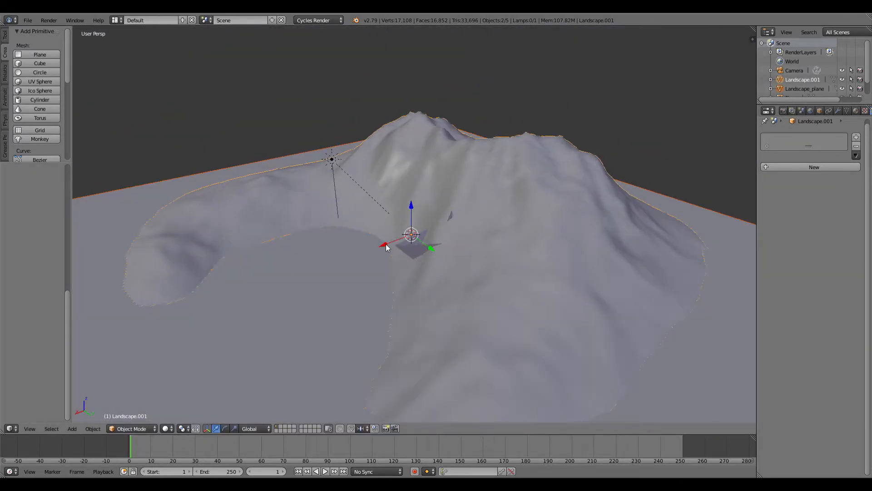
middle_click_drag(386, 246, 515, 245)
left_click_drag(536, 206, 523, 172)
left_click_drag(463, 197, 511, 105)
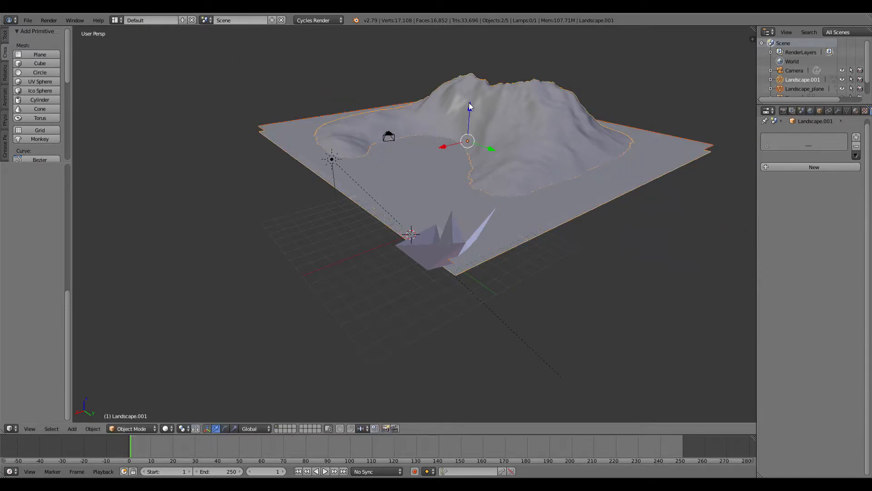
Step: Scale the paper boat down to about half its size and move it onto the water in front of the bay
right_click(473, 226)
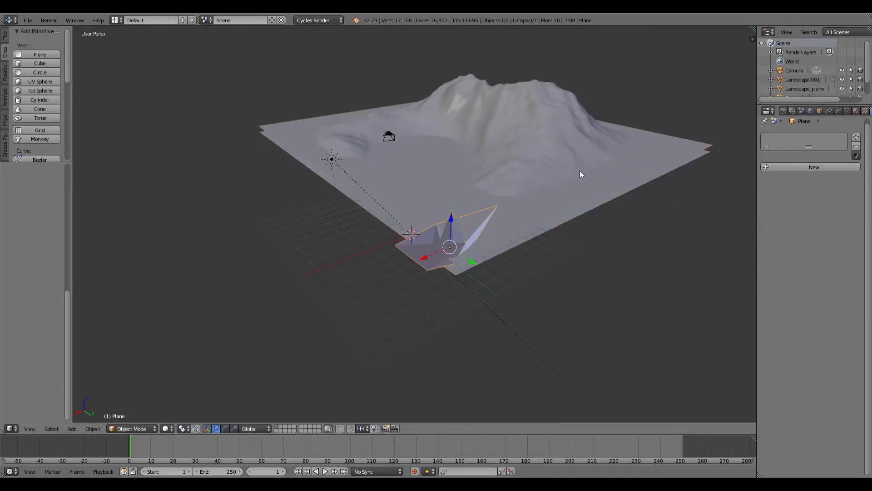
key("s")
left_click(500, 212)
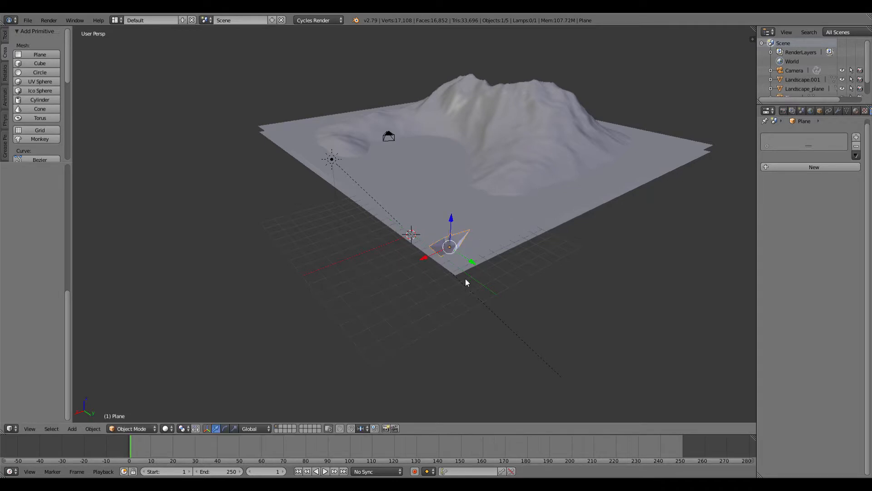
left_click_drag(472, 264, 444, 198)
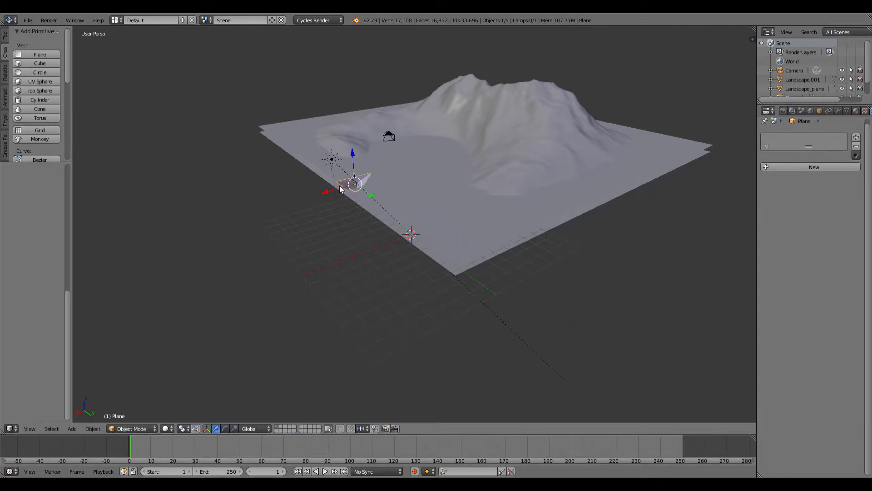
key("g")
left_click(377, 181)
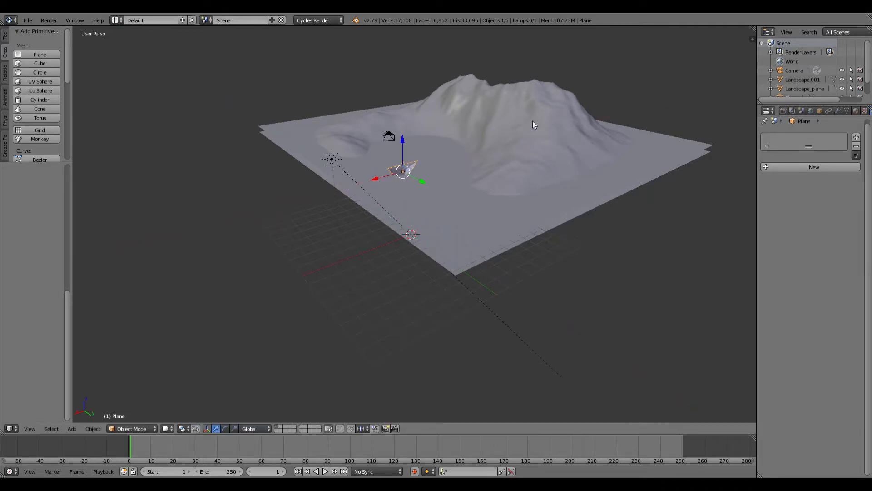
Step: Frame the boat against the mountain in the camera view with Lock Camera to View, then unlock and leave the camera view
middle_click_drag(532, 121, 457, 119)
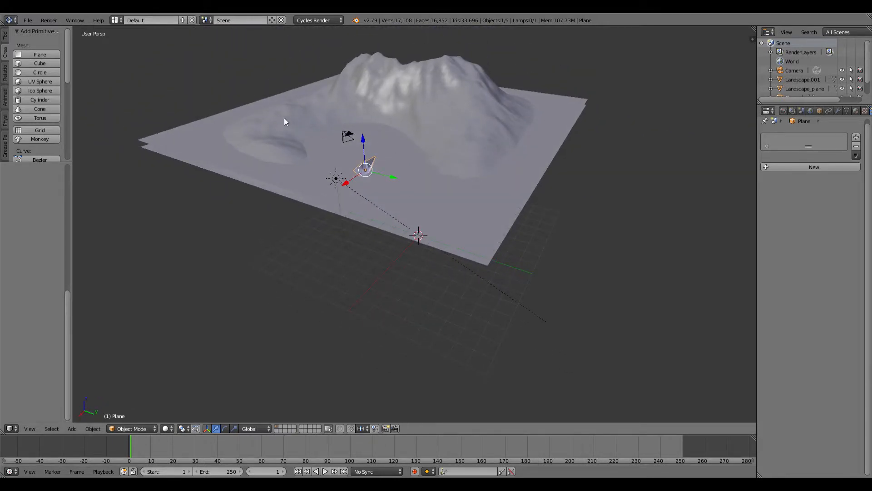
right_click(347, 133)
key("KP_0")
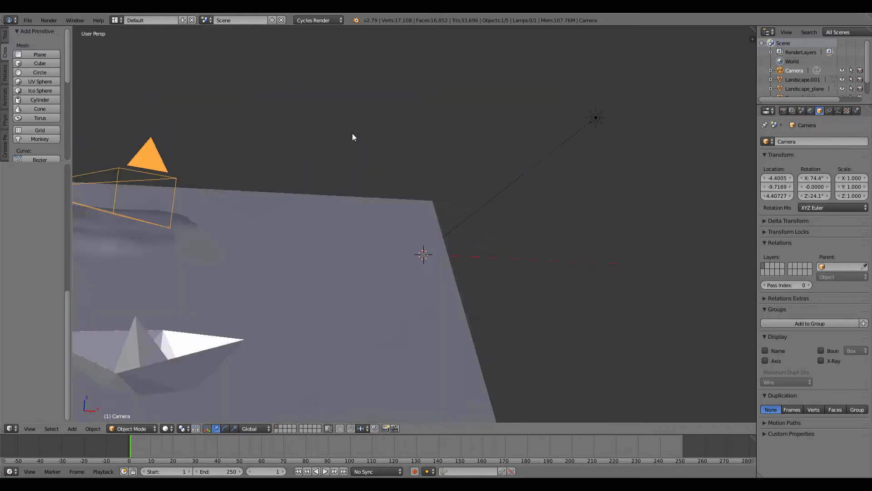
key("n")
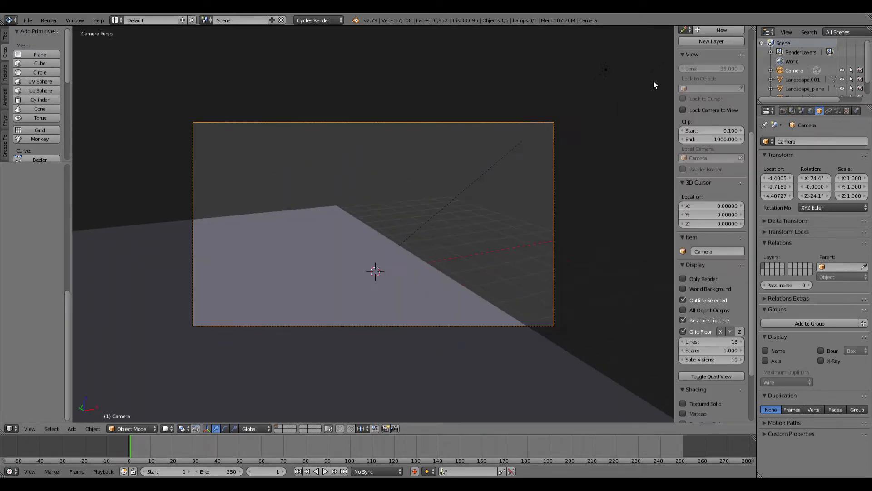
left_click(723, 109)
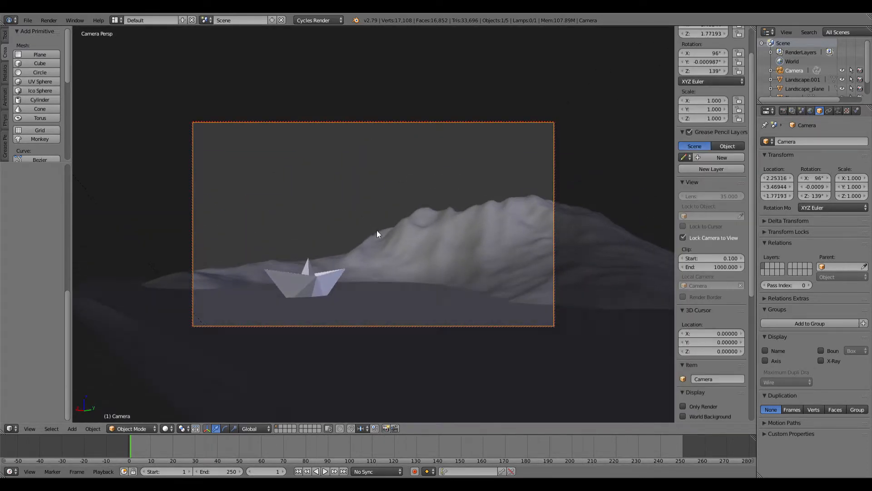
middle_click_drag(377, 230, 370, 253)
scroll(367, 254, "up", 2)
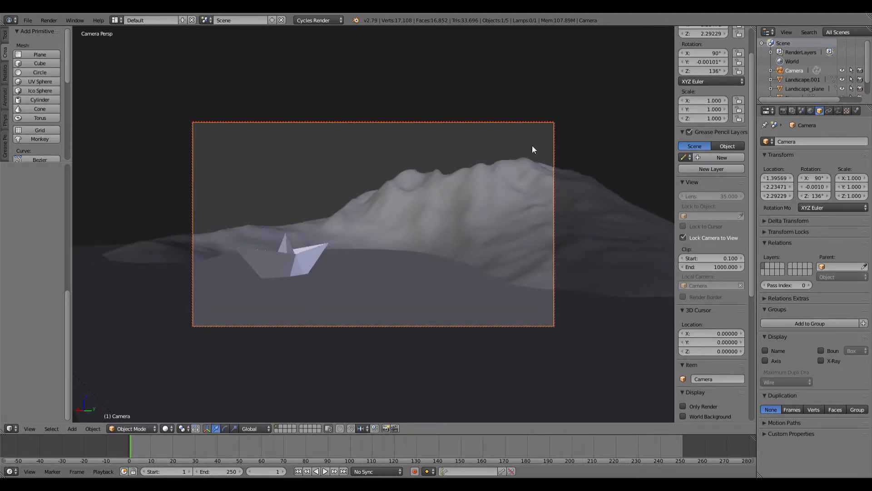
left_click(682, 237)
key("KP_0")
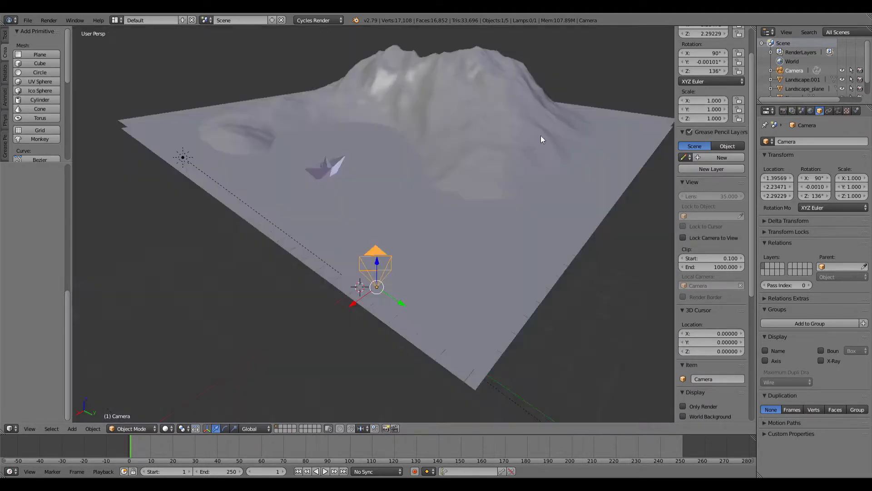
Step: Duplicate the mountain landscape and offset the copy about 15 units along the negative Y axis
scroll(431, 77, "down", 3)
middle_click_drag(400, 94, 442, 108)
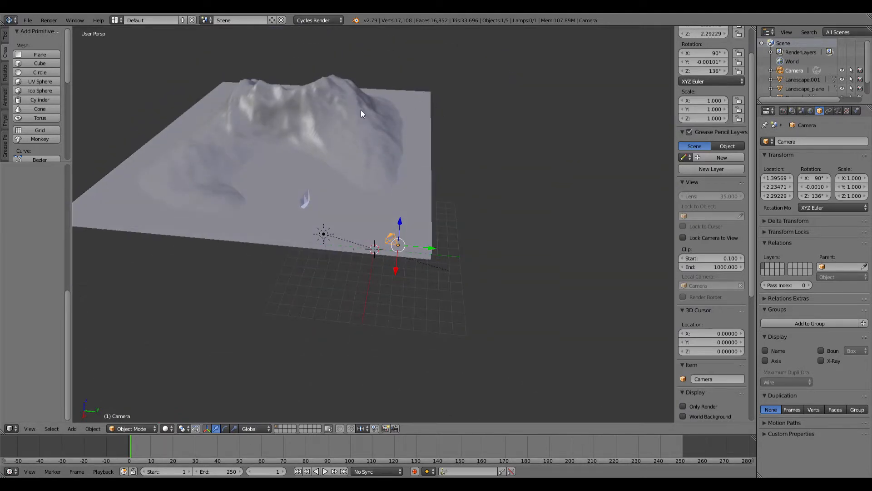
right_click(341, 106)
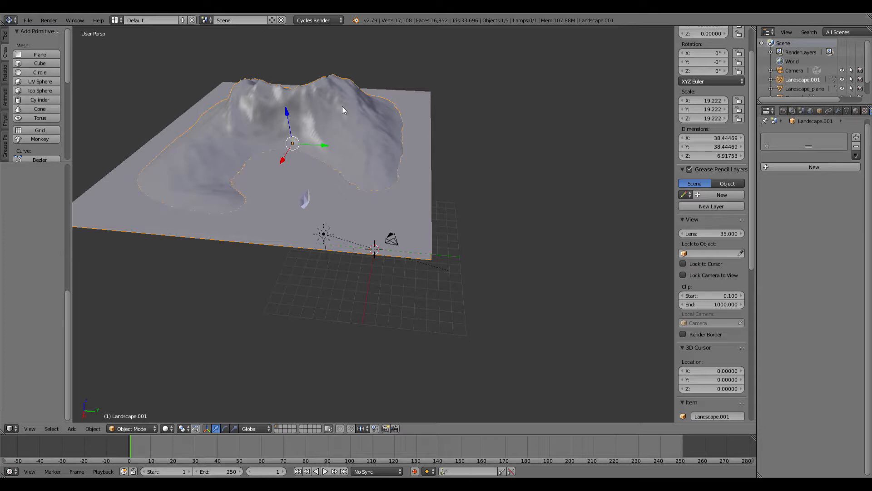
key("shift+d")
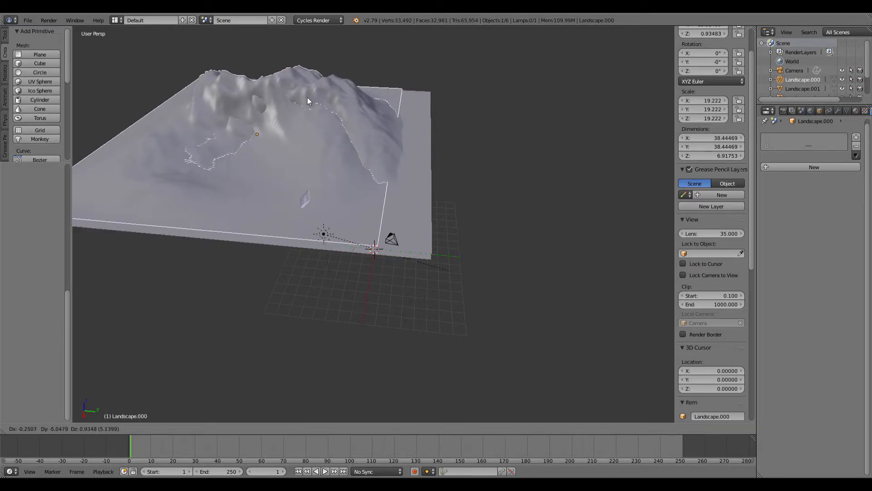
key("x")
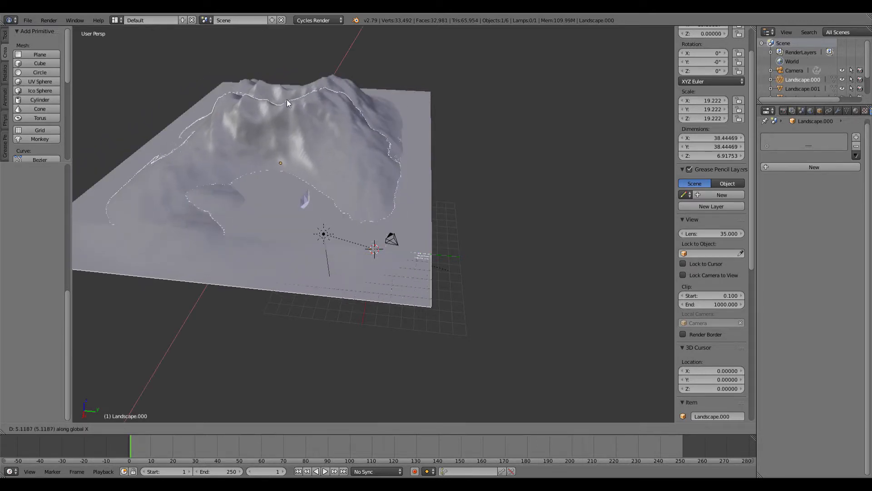
key("y")
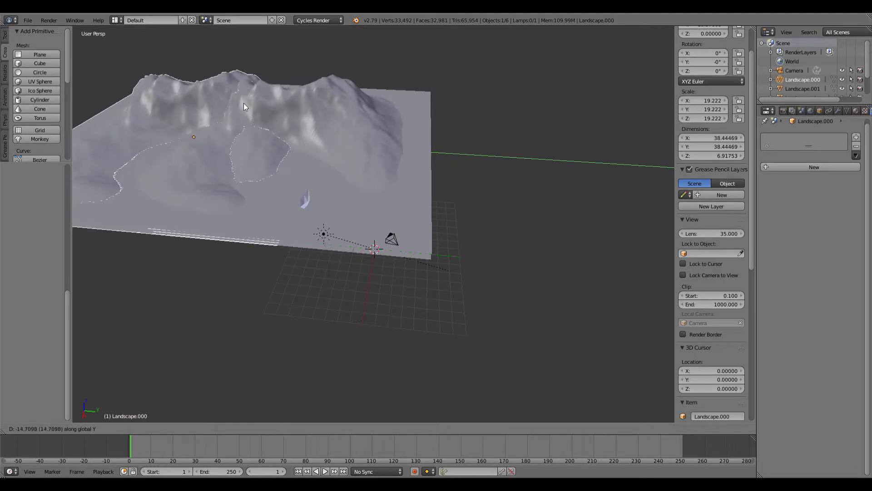
left_click(239, 108)
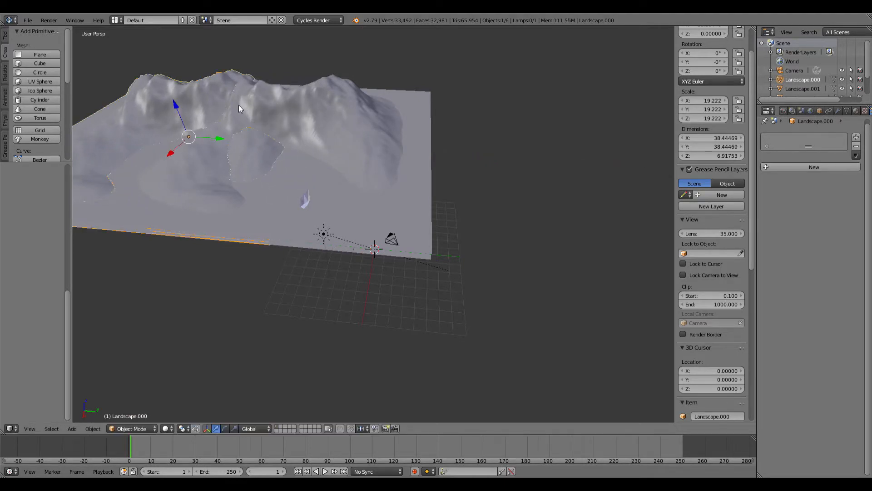
Step: Check the camera view and move the duplicated landscape farther along negative Y, away from the main mountain
key("KP_0")
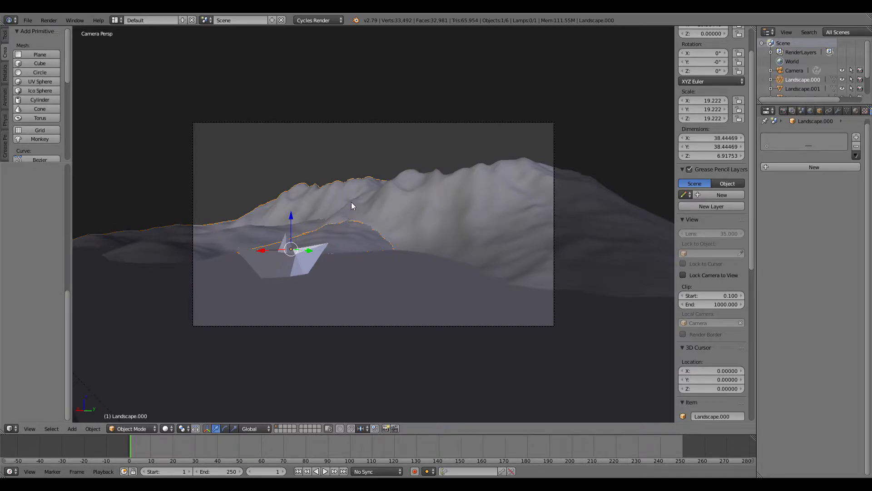
middle_click_drag(303, 204, 255, 210)
scroll(255, 210, "down", 6)
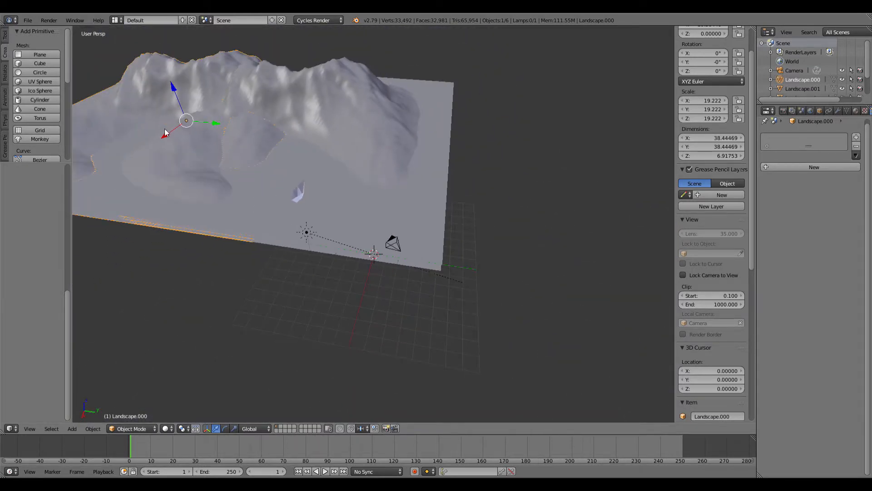
key("g")
key("y")
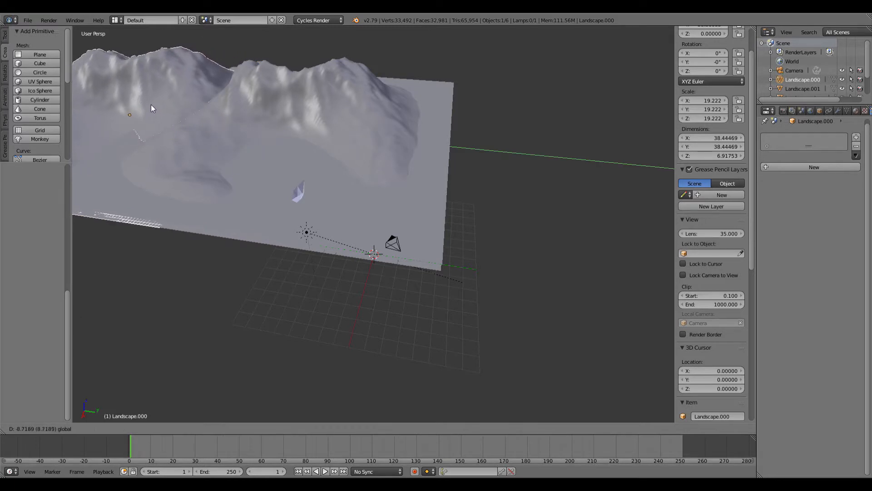
left_click(144, 103)
Step: In the camera view, rotate the duplicated landscape about 29.6° around the global Z axis
key("KP_0")
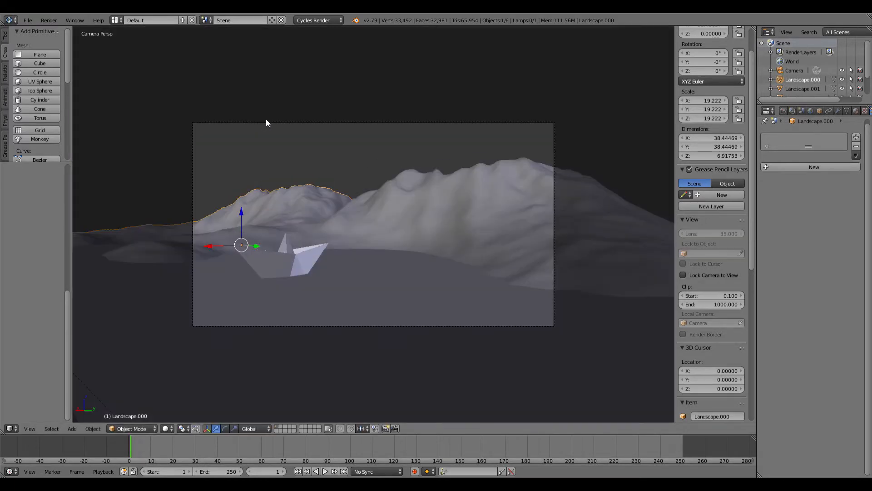
key("r")
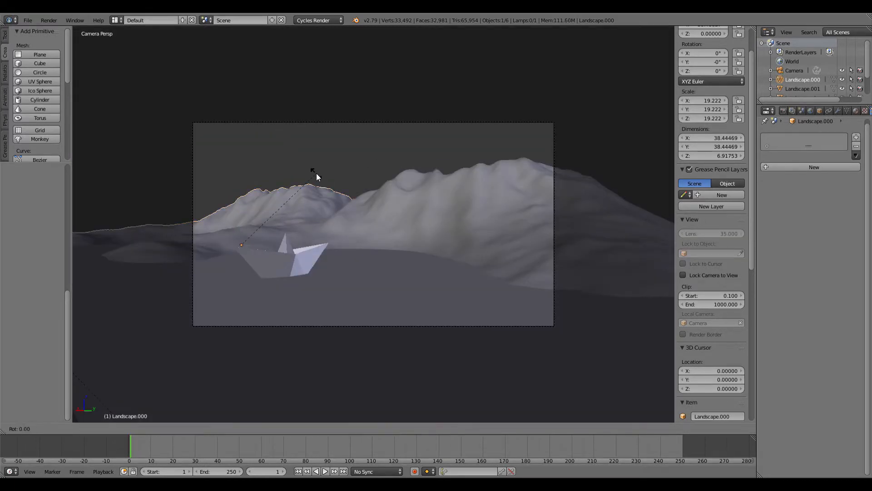
key("z")
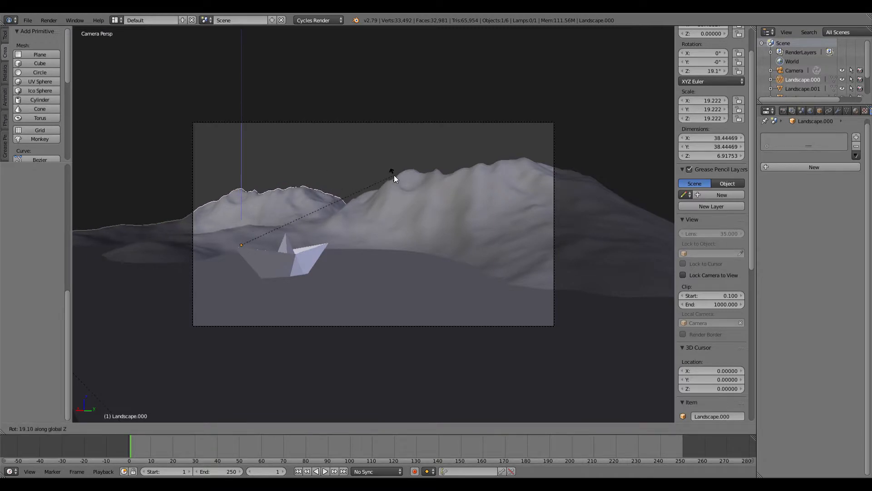
left_click(208, 225)
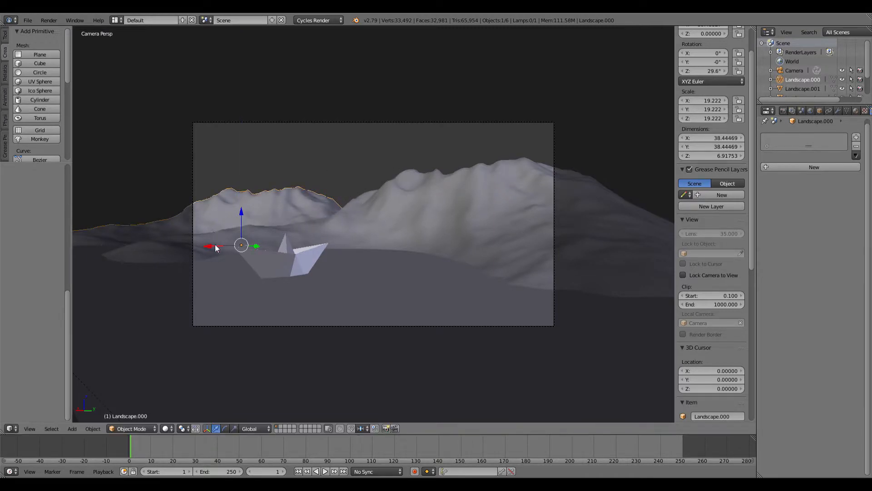
Step: Shift the duplicated landscape so its peaks rise behind the main mountain's lower slope, and raise it slightly
key("g")
key("z")
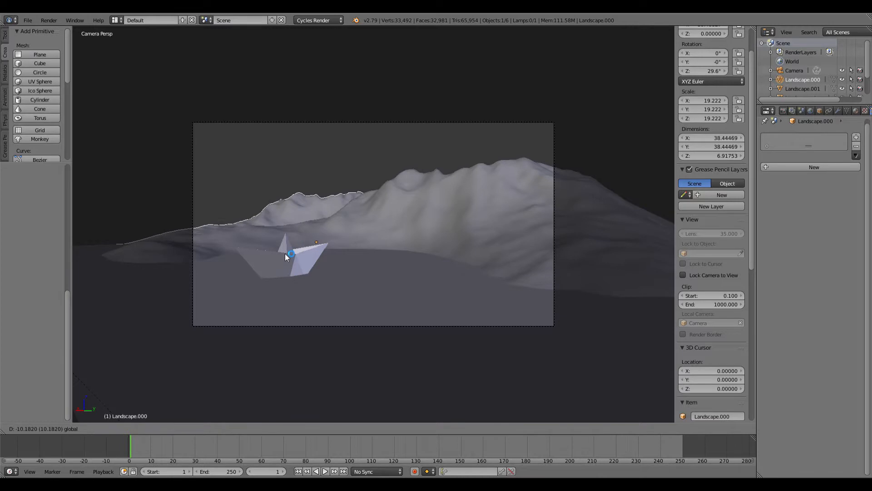
left_click(312, 246)
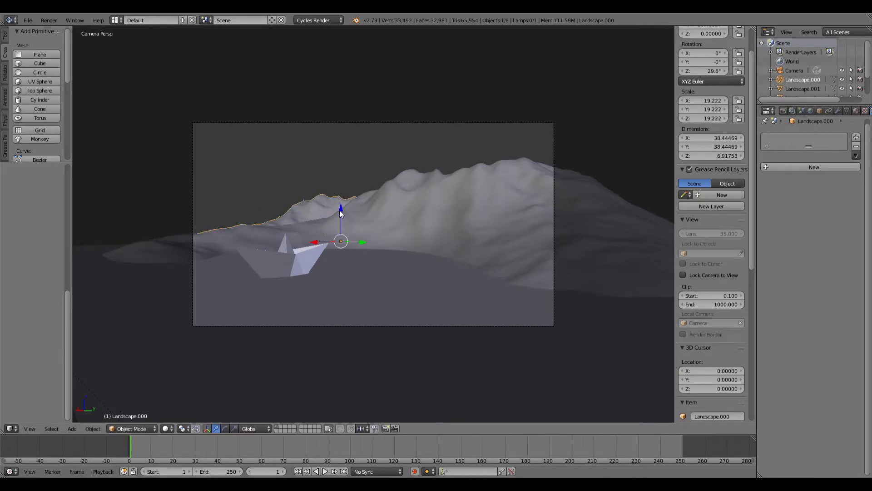
left_click_drag(339, 210, 340, 205)
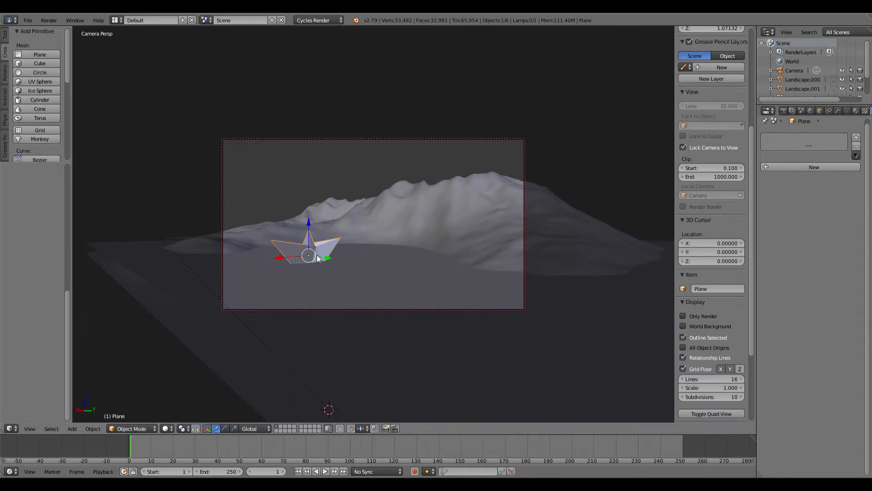
Step: Bring the paper boat closer to the camera, scale it to about 0.62, and settle it on the water in the frame's left half
left_click_drag(318, 255, 348, 272)
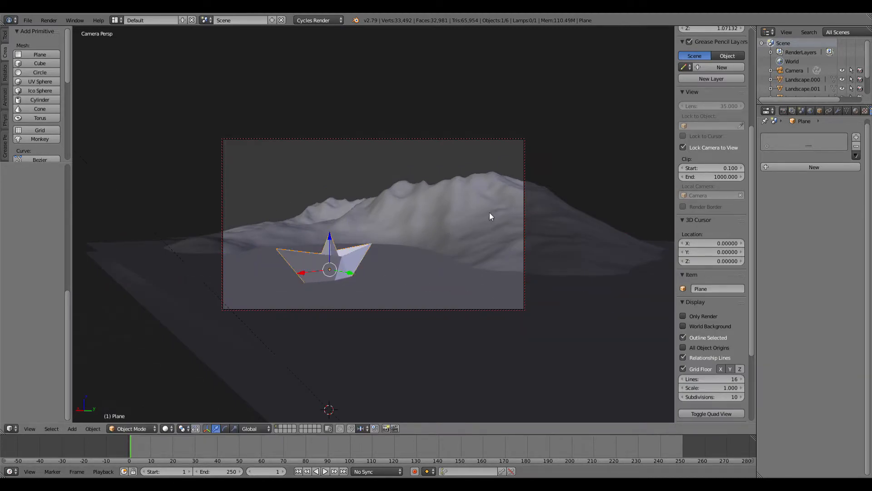
key("s")
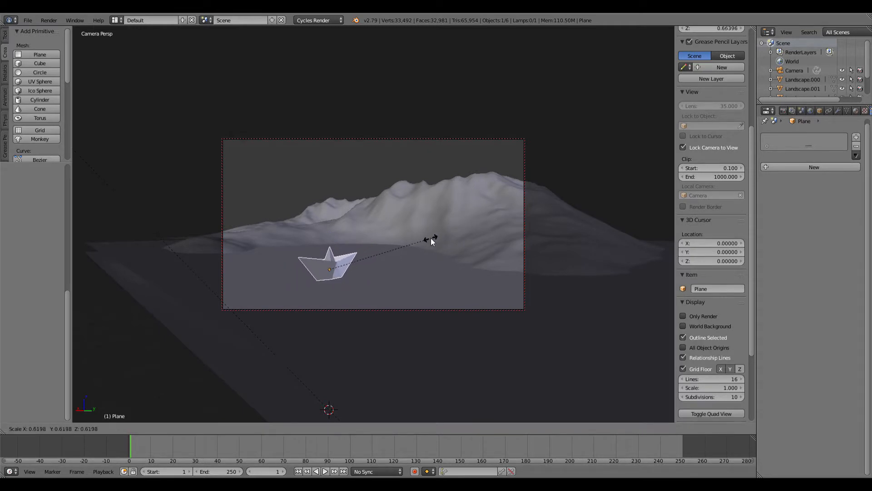
left_click(419, 242)
left_click_drag(303, 273, 278, 277)
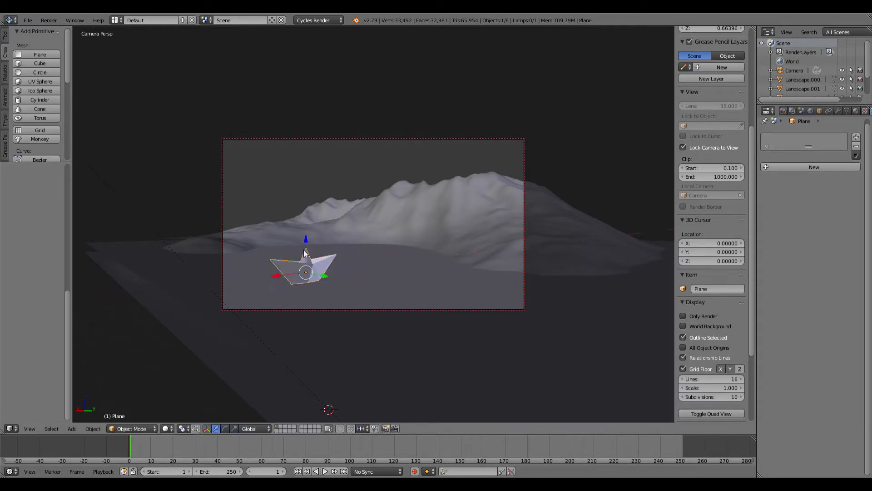
left_click_drag(306, 241, 304, 243)
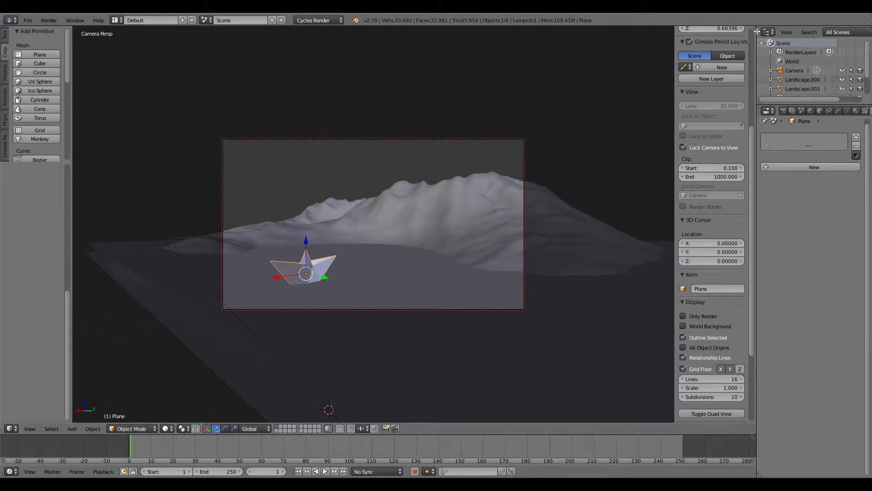
Step: Split the 3D view to add a Node Editor beside it, hide the side panels, and switch the camera view to Rendered shading
left_click_drag(752, 30, 415, 108)
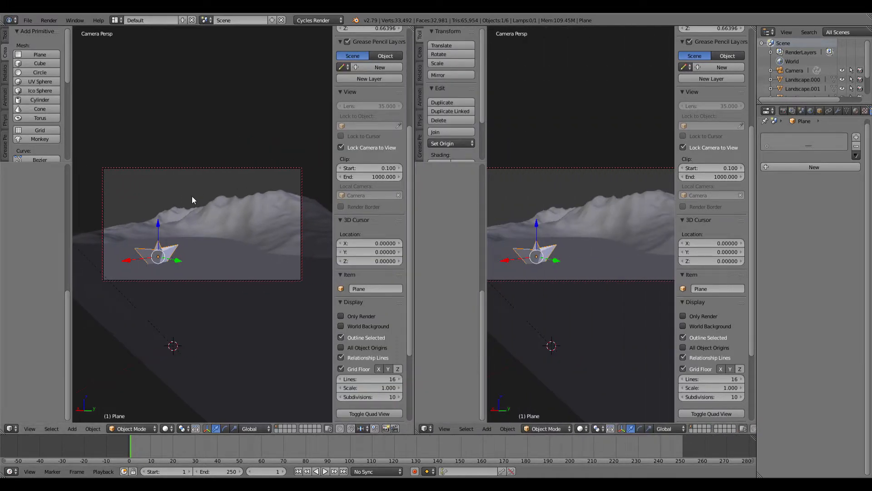
key("n")
key("t")
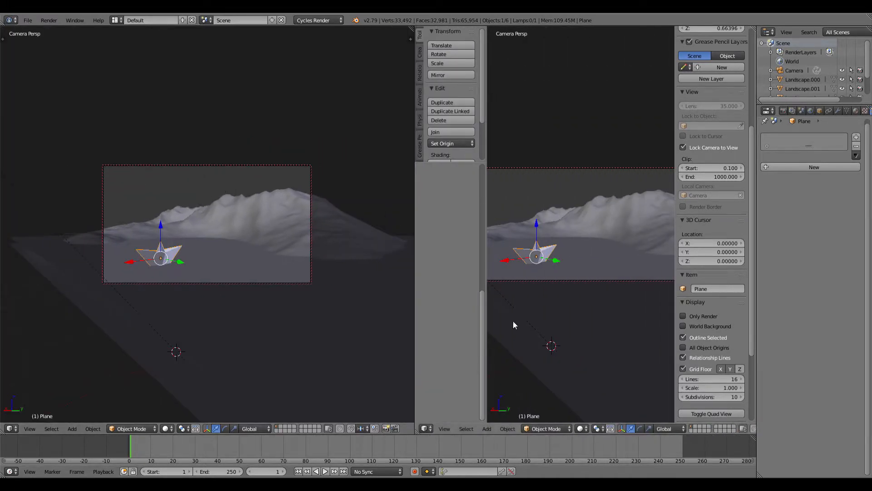
left_click(426, 428)
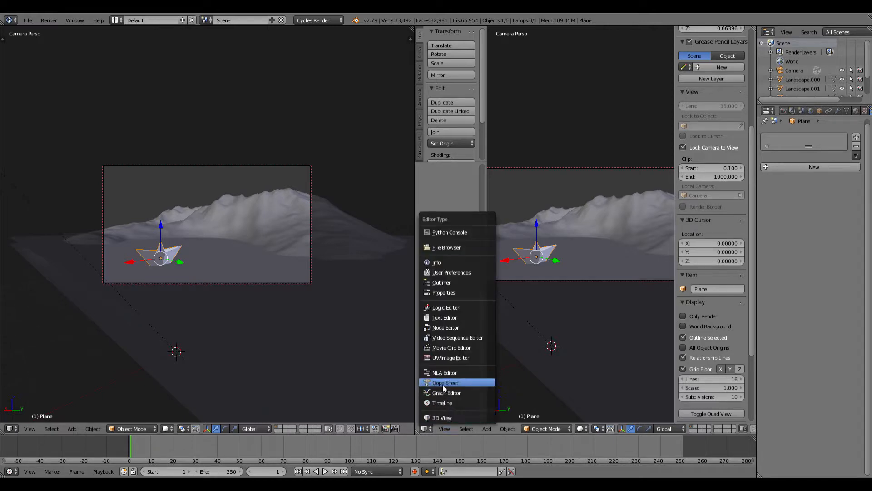
left_click(450, 328)
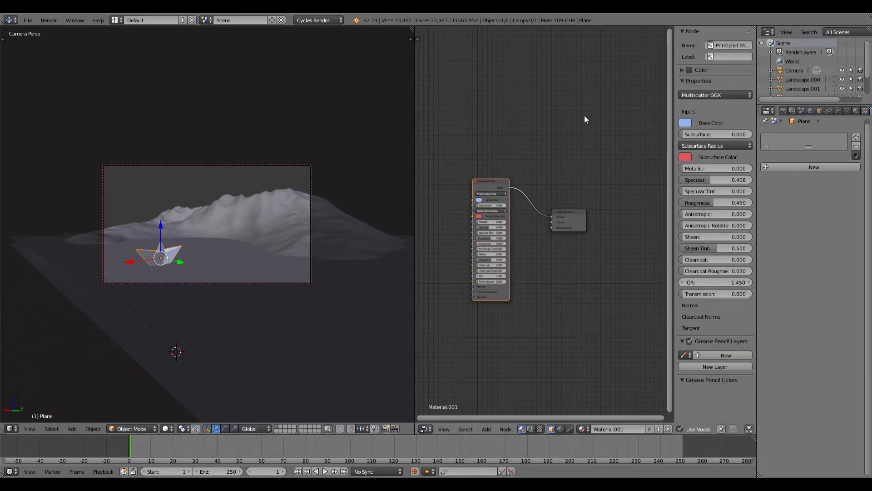
key("n")
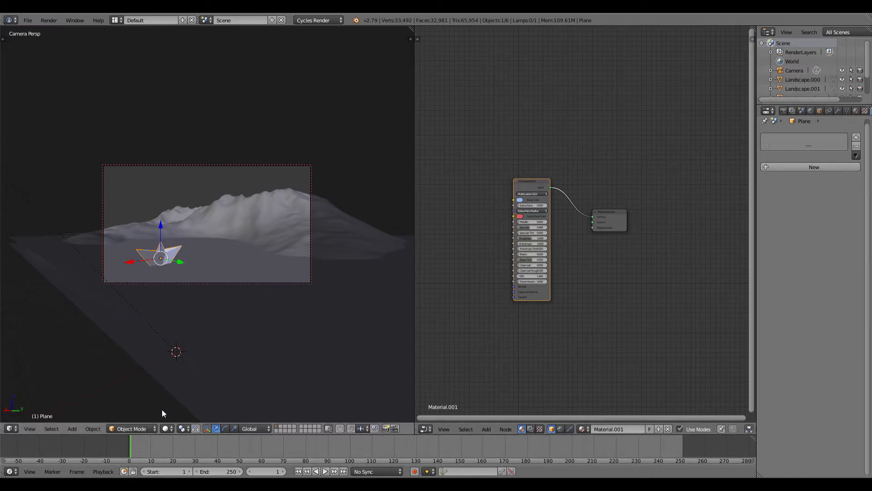
left_click(166, 429)
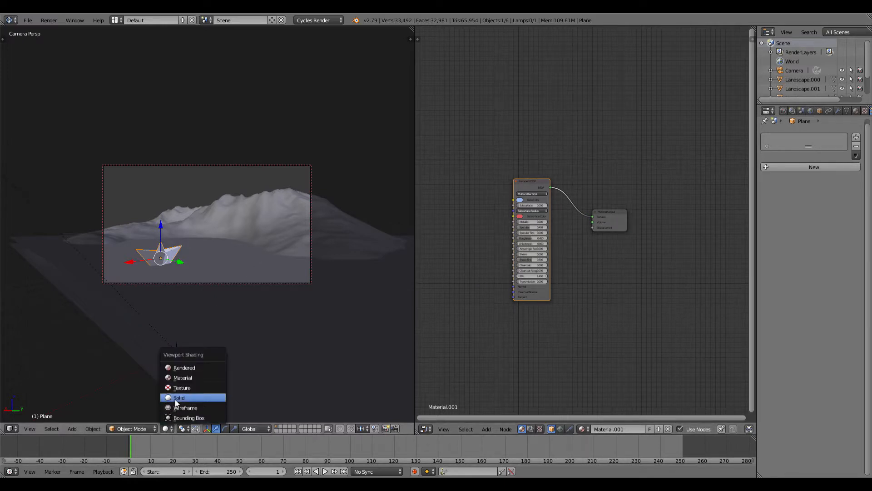
left_click(186, 368)
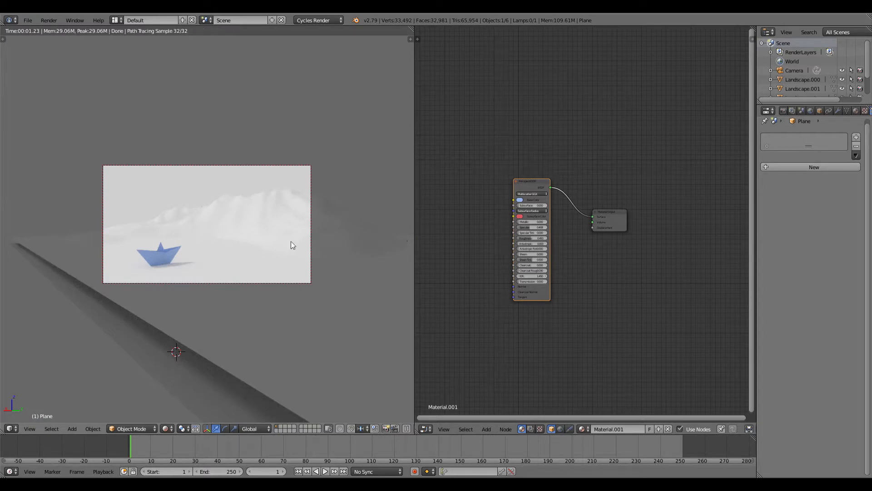
Step: Give the main mountain landscape a new diffuse material with a dark grey colour of RGB 0.099
right_click(266, 213)
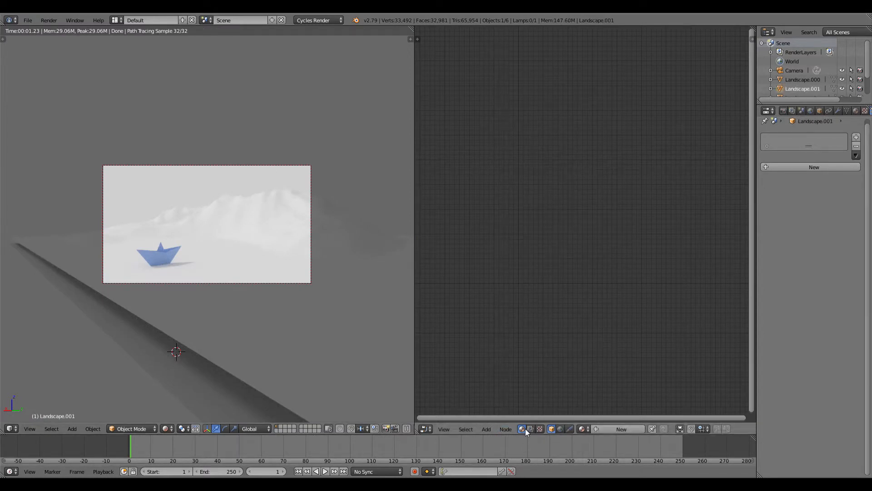
left_click(605, 427)
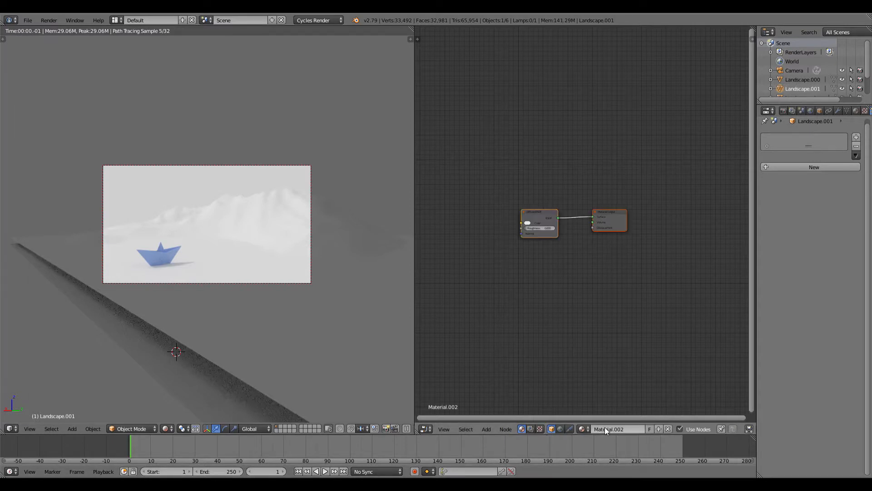
scroll(554, 230, "up", 5)
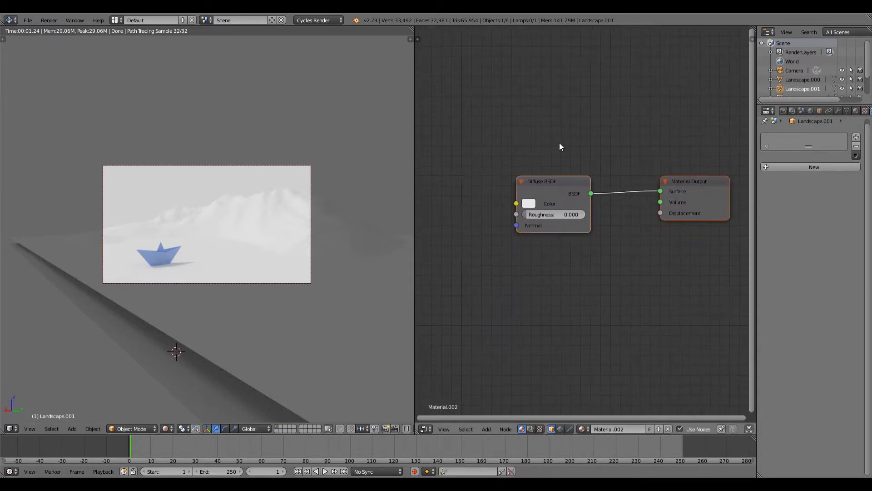
left_click(529, 203)
left_click(607, 104)
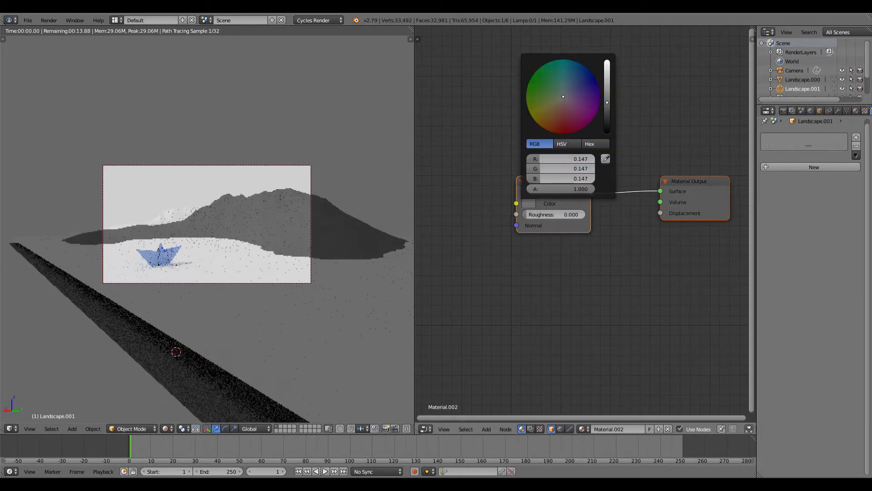
left_click_drag(607, 105, 607, 108)
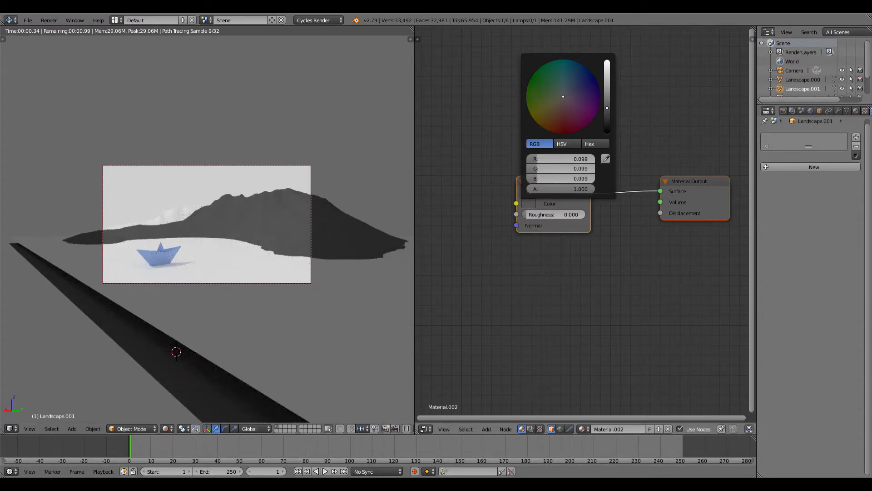
Step: Give the background landscape copy a new diffuse material in a lighter grey than the main mountain
right_click(188, 210)
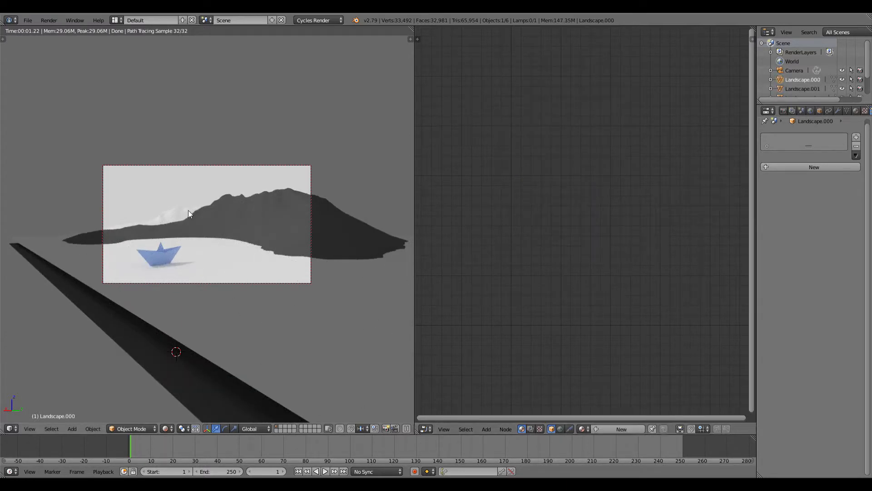
left_click(603, 429)
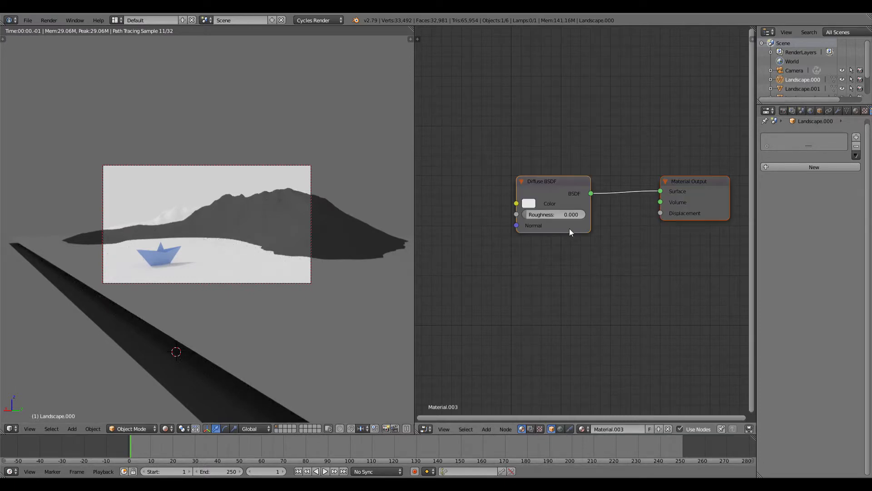
left_click(527, 203)
left_click_drag(607, 68, 607, 86)
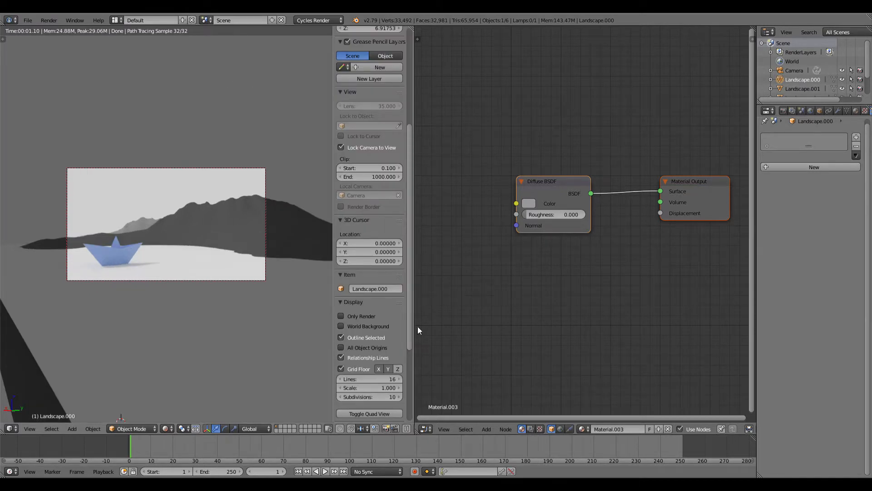
Step: Switch the Node Editor to the World shader and enable the use of nodes for it
left_click(561, 429)
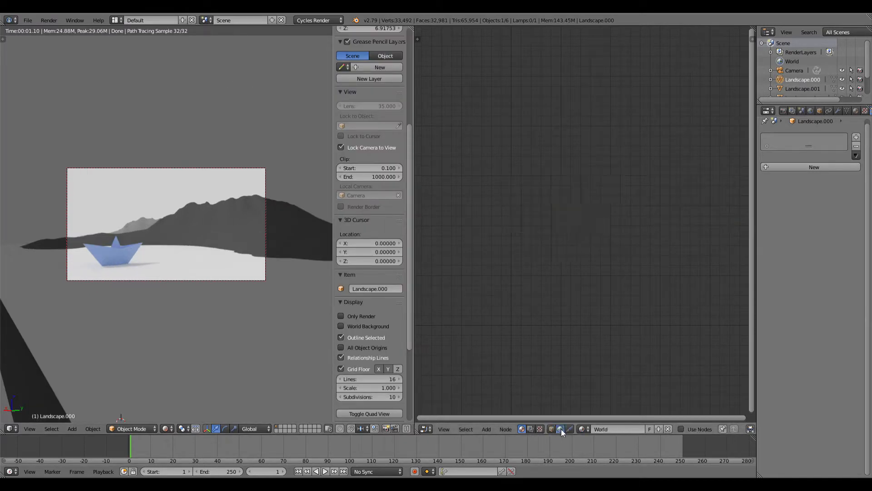
left_click(793, 168)
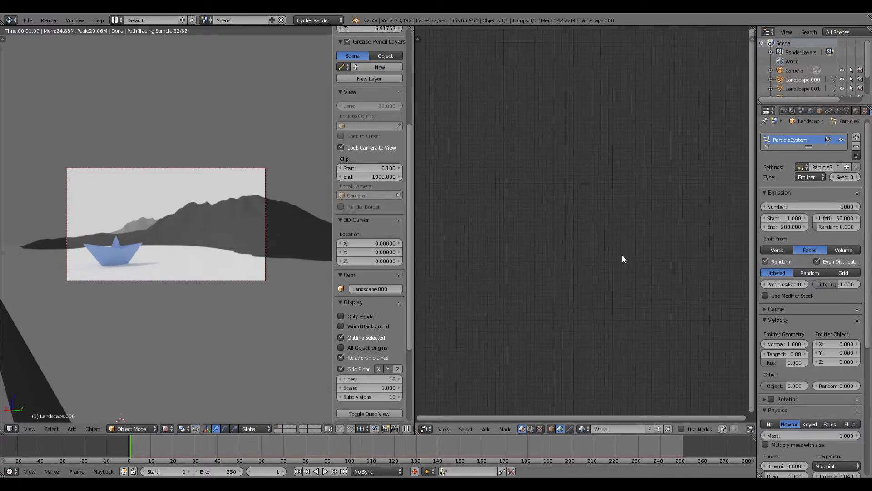
left_click(681, 428)
scroll(571, 198, "up", 3)
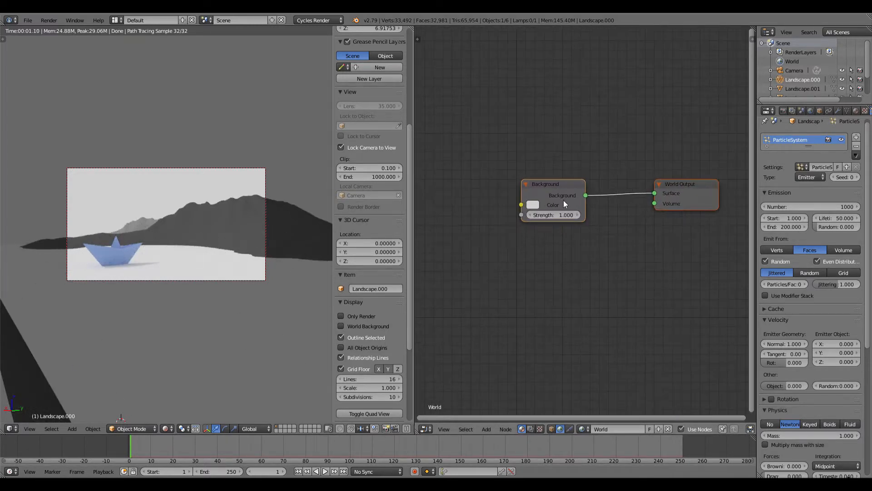
Step: Add a Noise Texture before the world's Background node and connect its Color output to the Background's Color
scroll(566, 204, "down", 1)
left_click(486, 429)
mouse_move(500, 382)
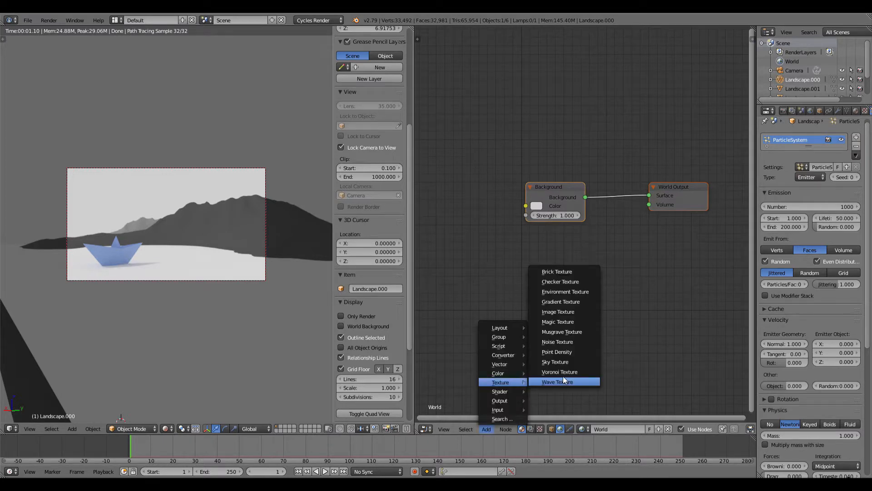
left_click(560, 339)
left_click(439, 165)
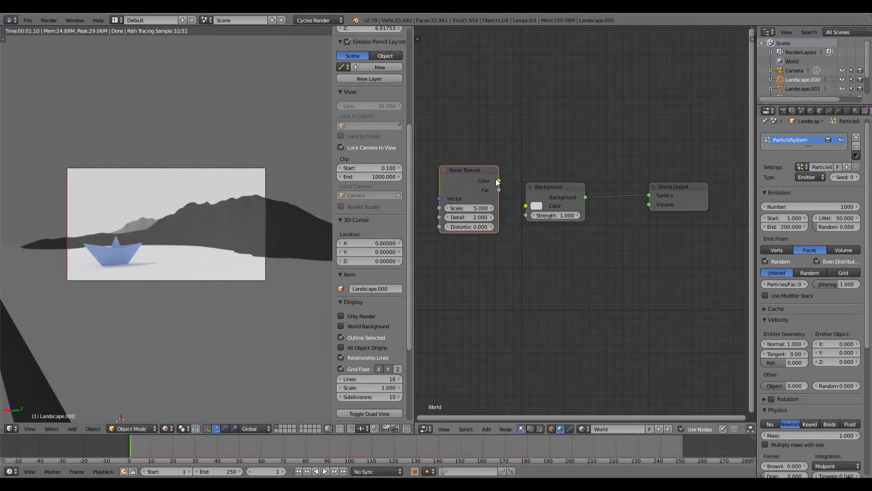
left_click_drag(498, 181, 528, 208)
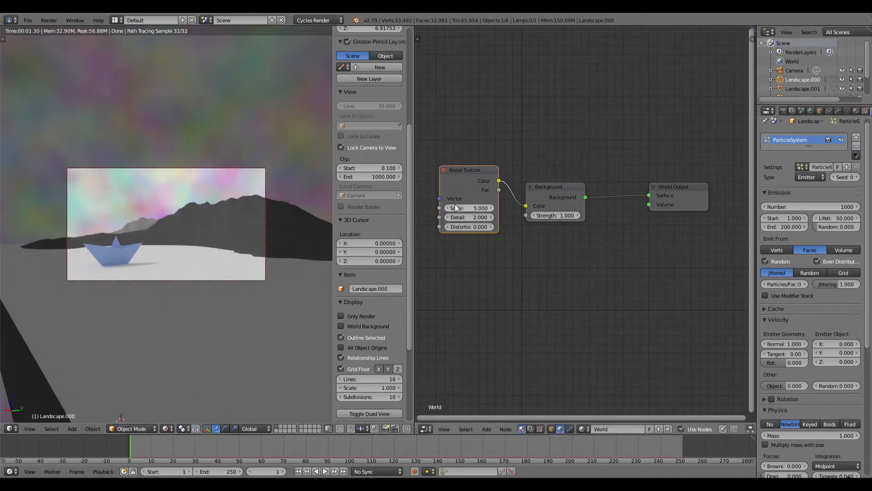
Step: Insert a ColorRamp between the world's Noise Texture and Background nodes, and set the noise scale to 3
middle_click_drag(473, 337, 592, 311)
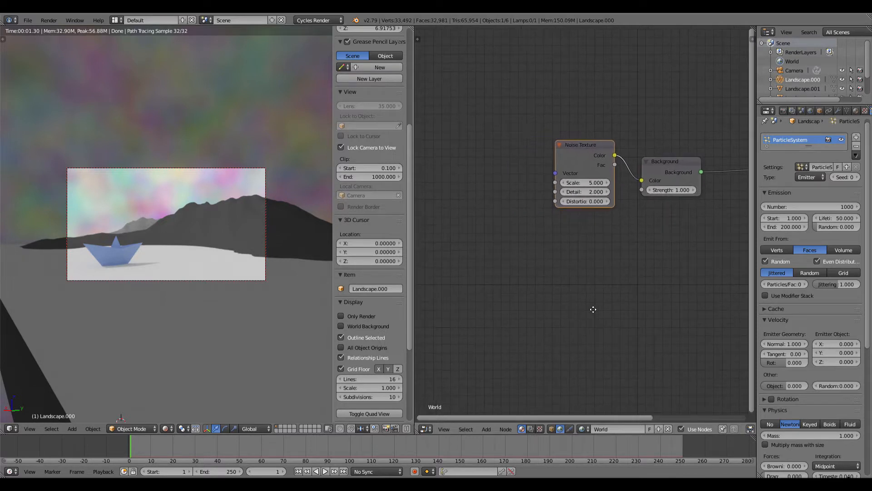
left_click_drag(566, 147, 467, 144)
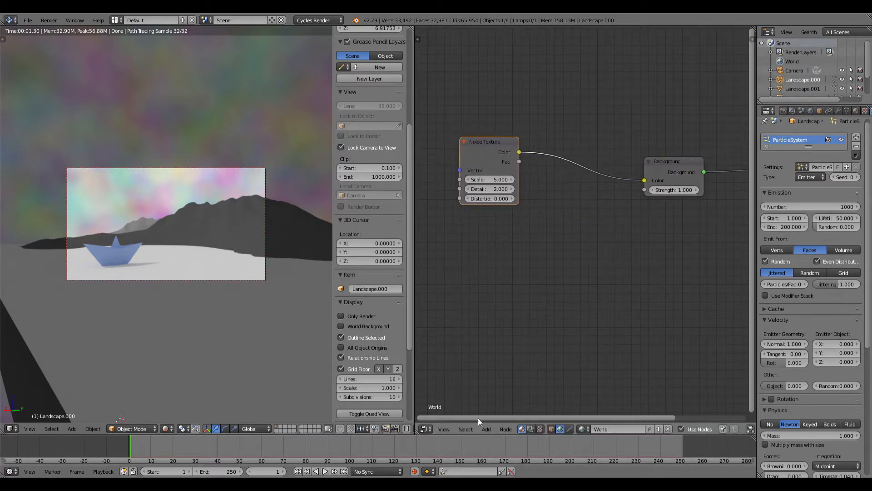
left_click(486, 429)
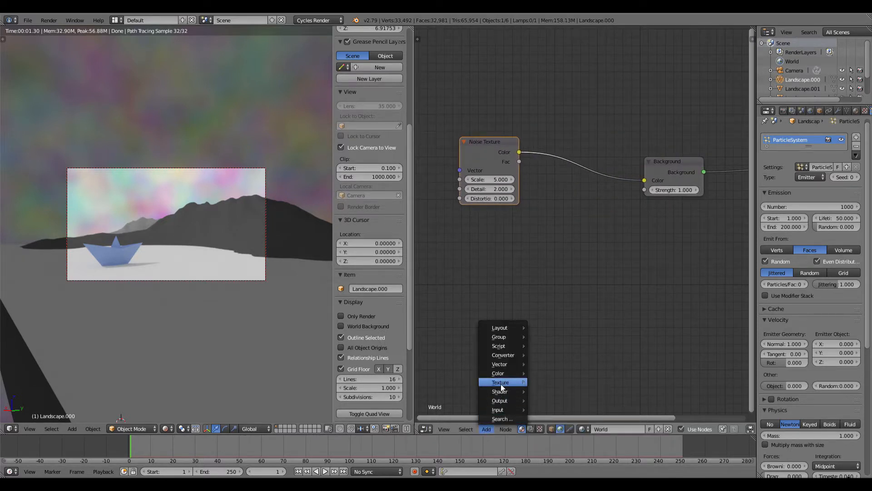
mouse_move(502, 372)
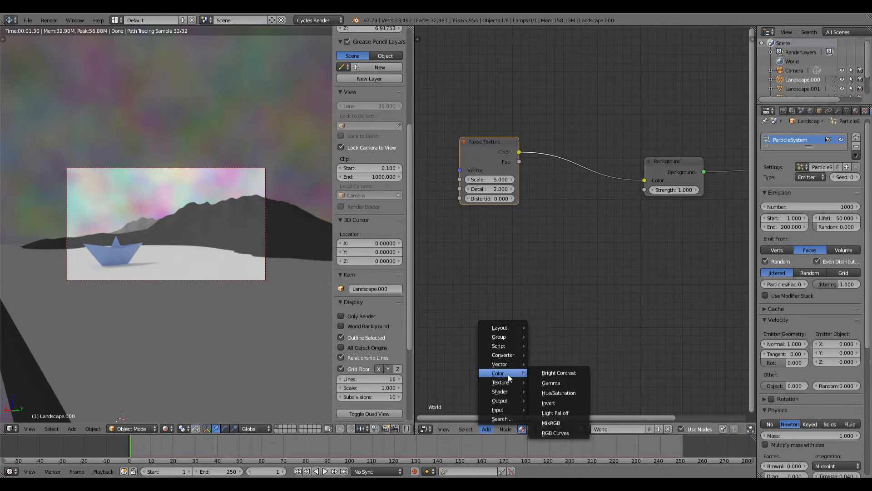
mouse_move(501, 355)
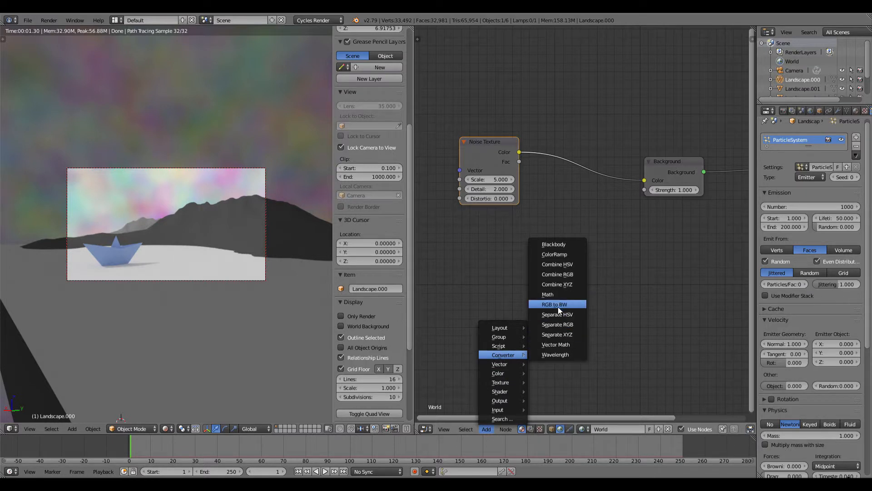
left_click(560, 252)
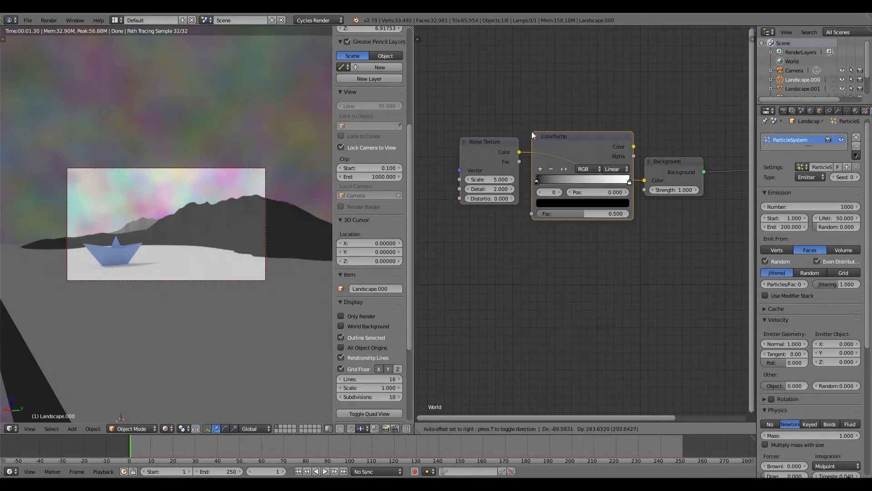
left_click(532, 132)
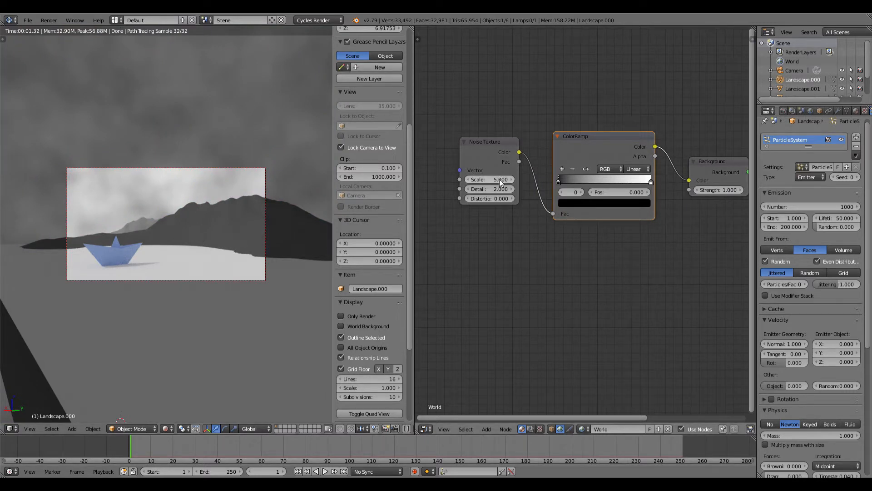
left_click(468, 180)
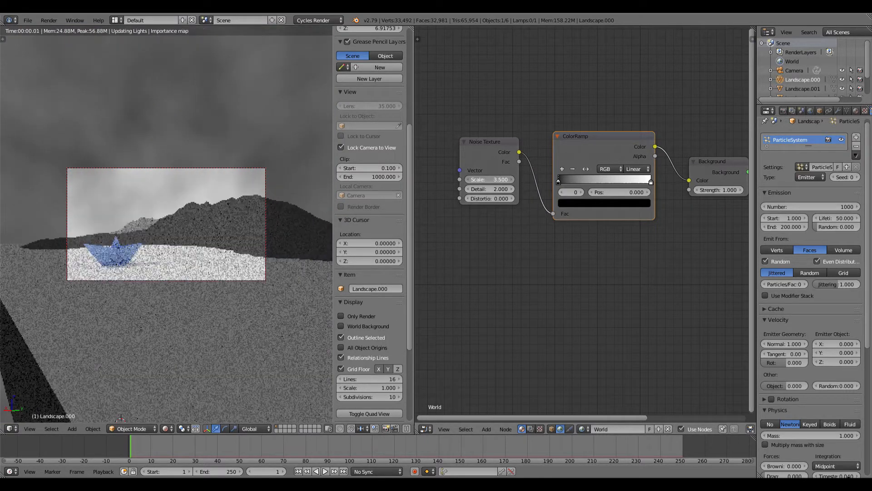
left_click(468, 180)
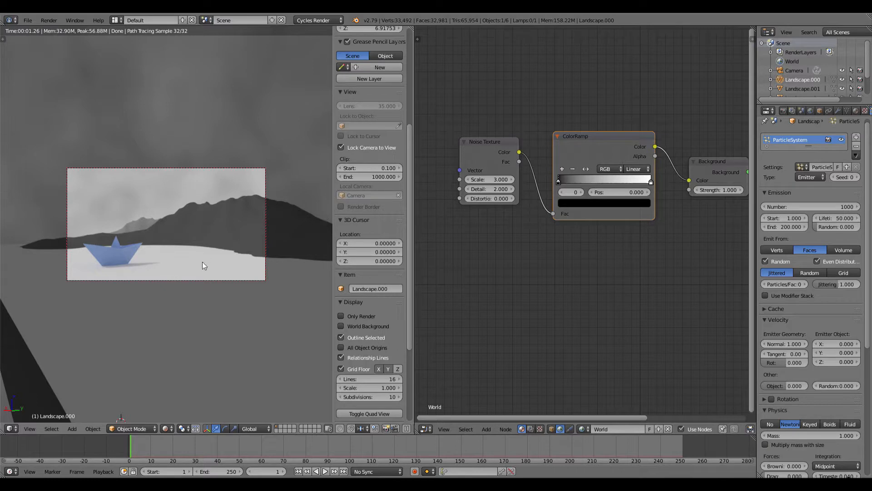
Step: Change the paper boat's base colour to pure red and rotate the boat about -52° around the global Z axis
right_click(123, 255)
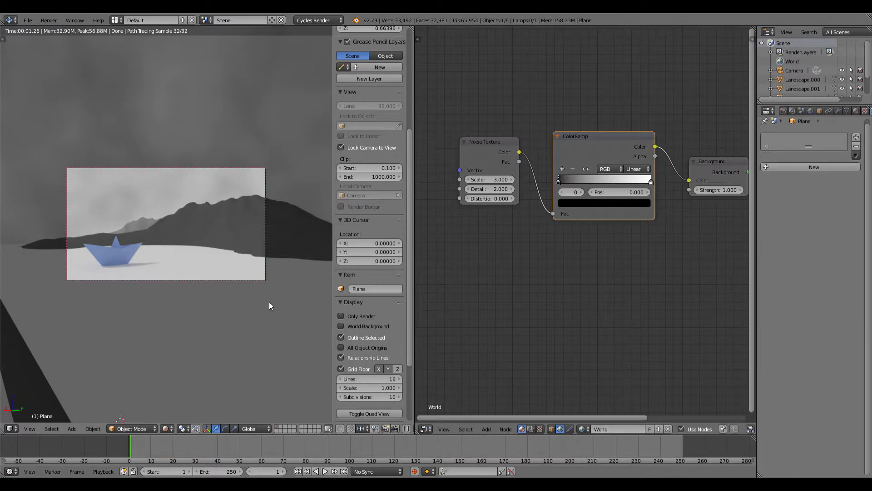
left_click(551, 429)
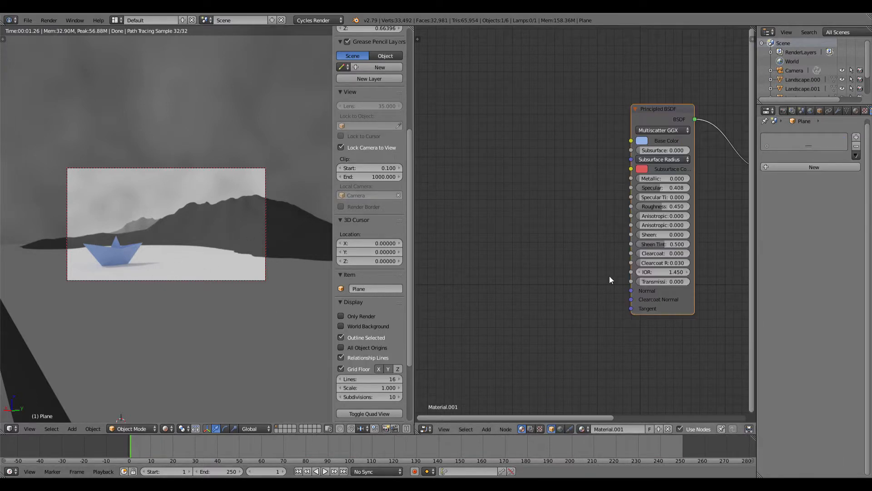
left_click(642, 141)
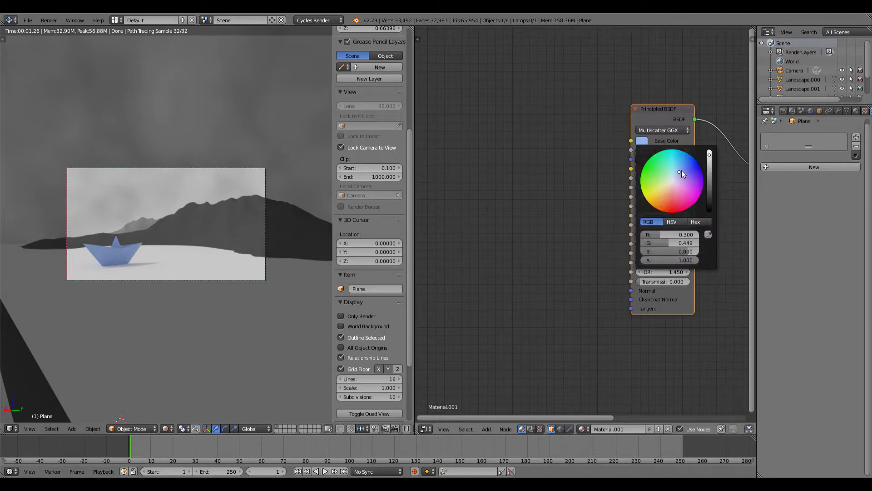
mouse_move(681, 170)
left_mouse_down()
mouse_move(693, 195)
mouse_move(673, 213)
left_mouse_up()
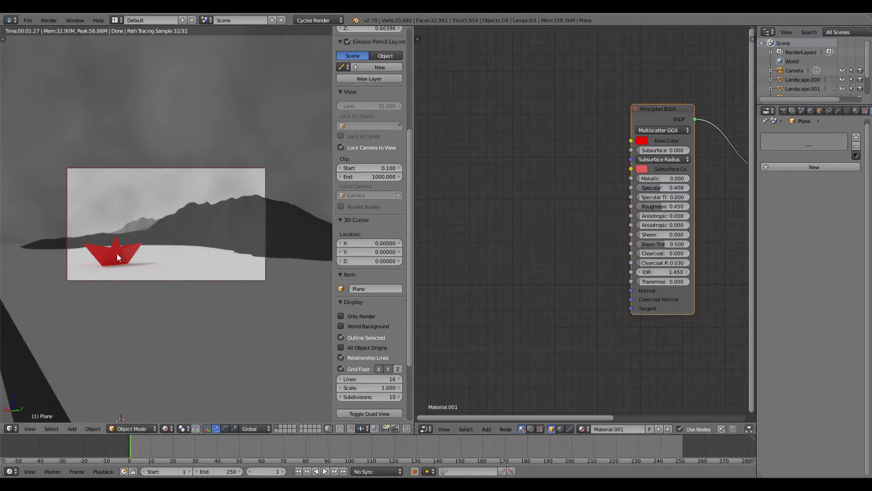
key("z")
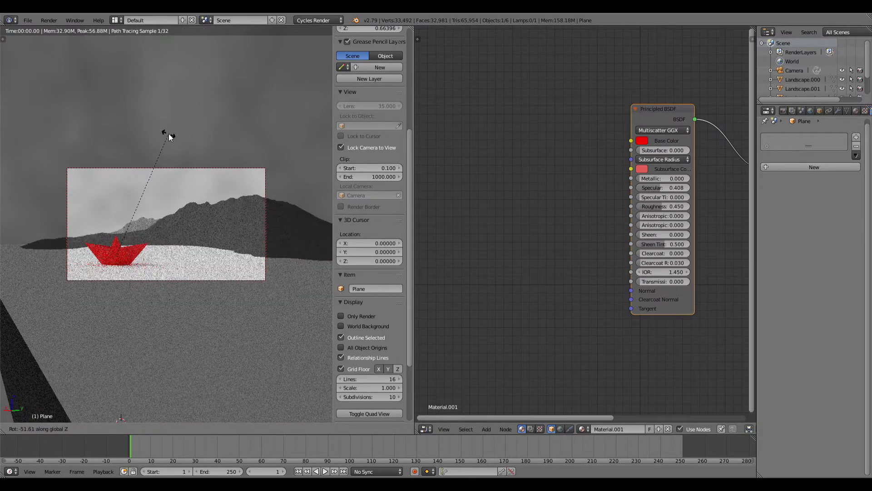
left_click(168, 133)
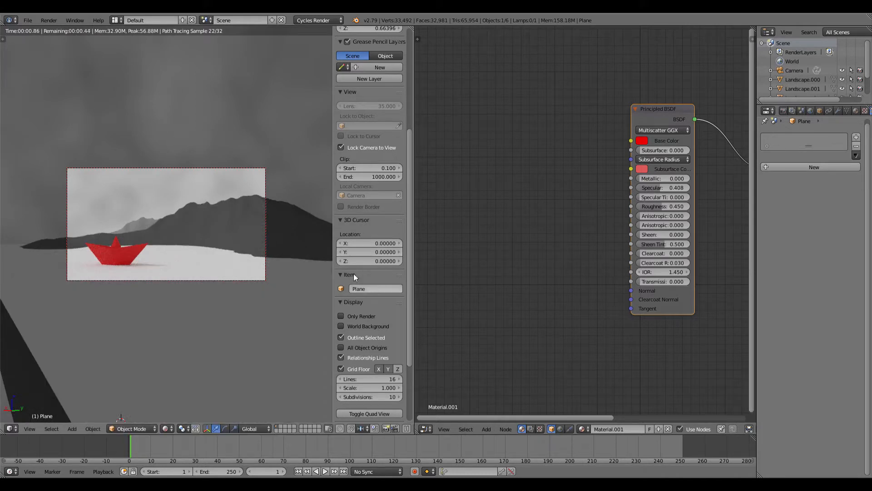
Step: Give the water plane a new material and delete its default Diffuse BSDF node
right_click(195, 260)
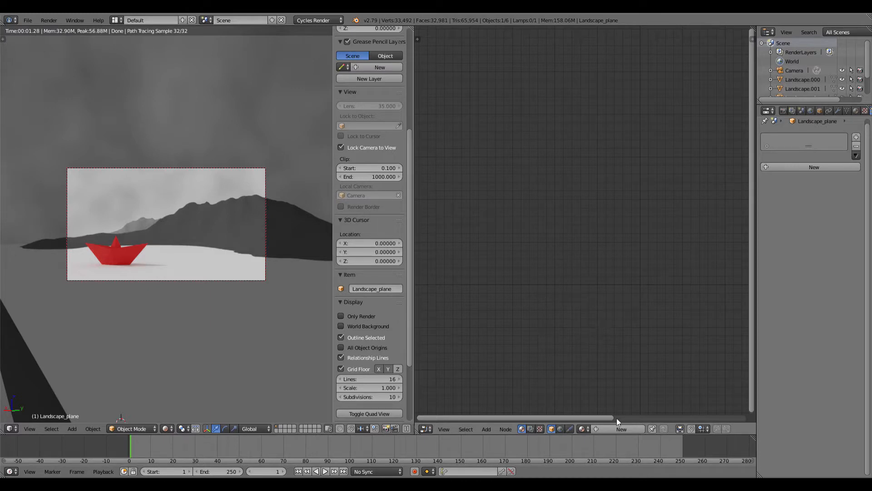
left_click(607, 428)
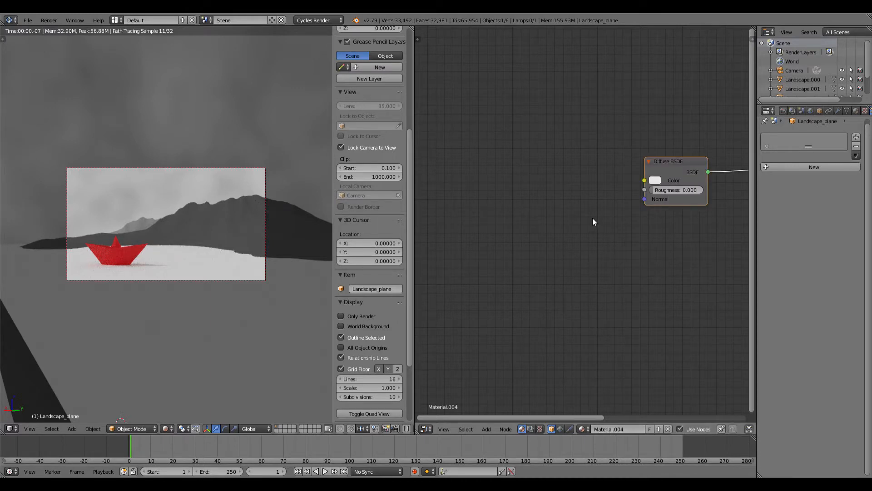
middle_click_drag(592, 217, 546, 241)
left_click(596, 173)
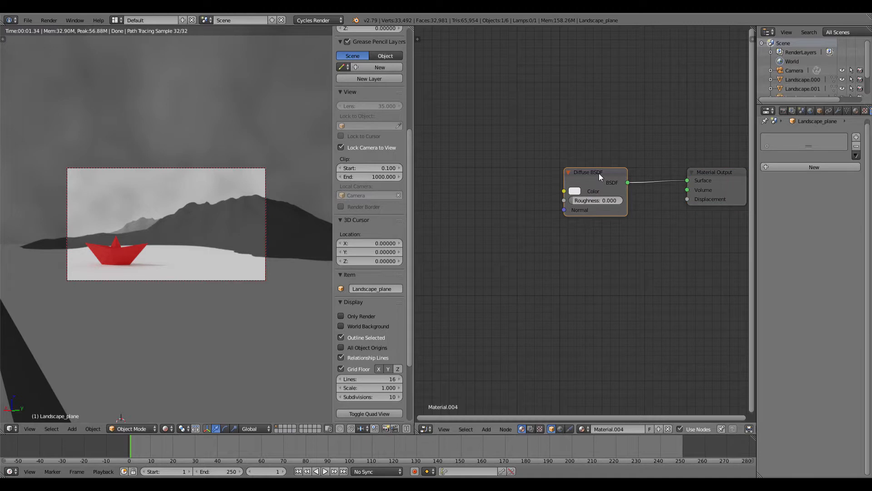
key("x")
Step: Add a Glass BSDF to the water material and connect it to the Material Output's Surface
left_click(488, 429)
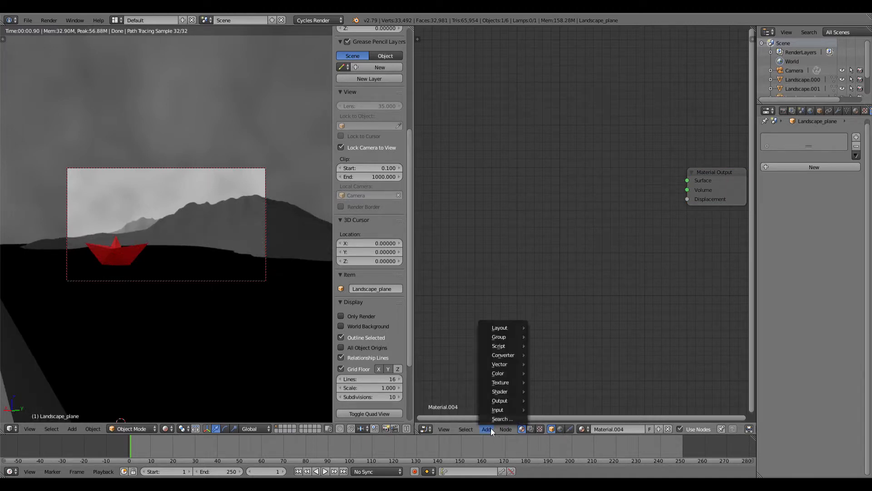
mouse_move(503, 390)
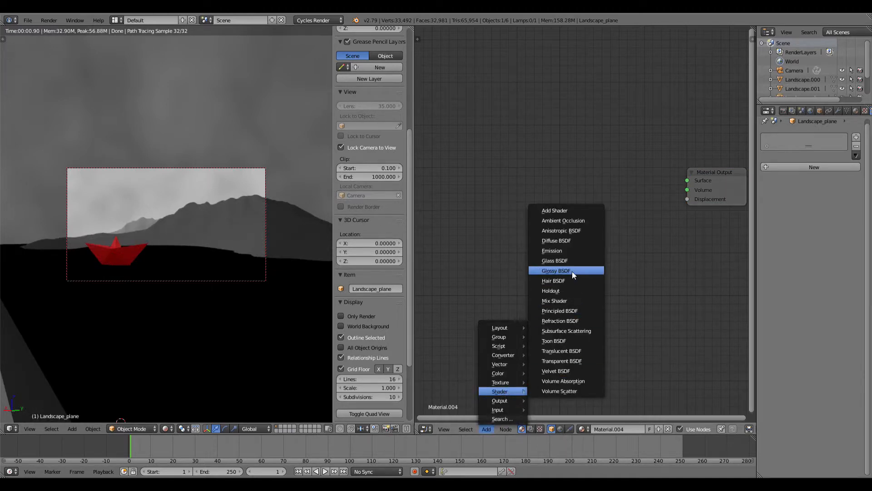
left_click(572, 260)
left_click(563, 165)
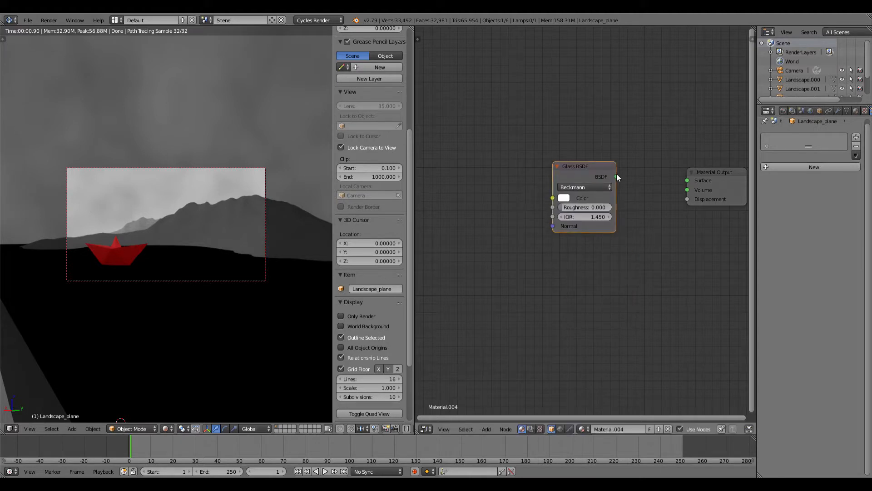
left_click_drag(616, 176, 695, 182)
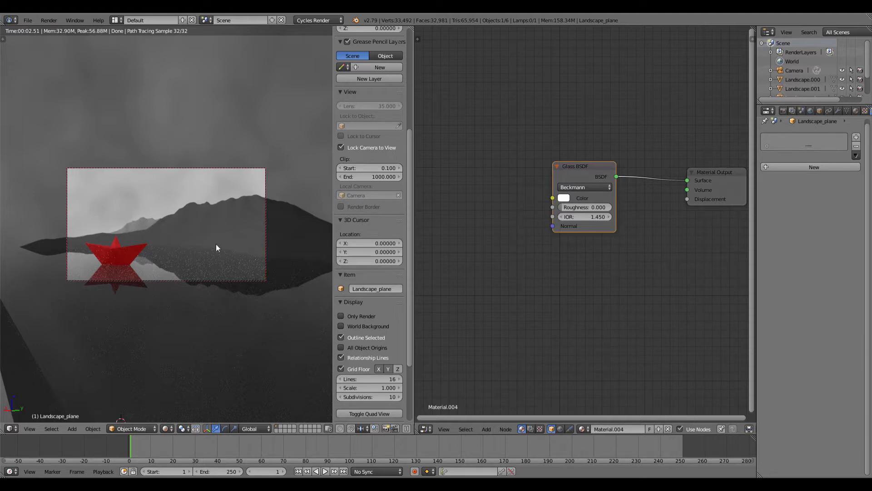
Step: Add a Noise Texture node to the water material, placed before the Glass BSDF
left_click(486, 429)
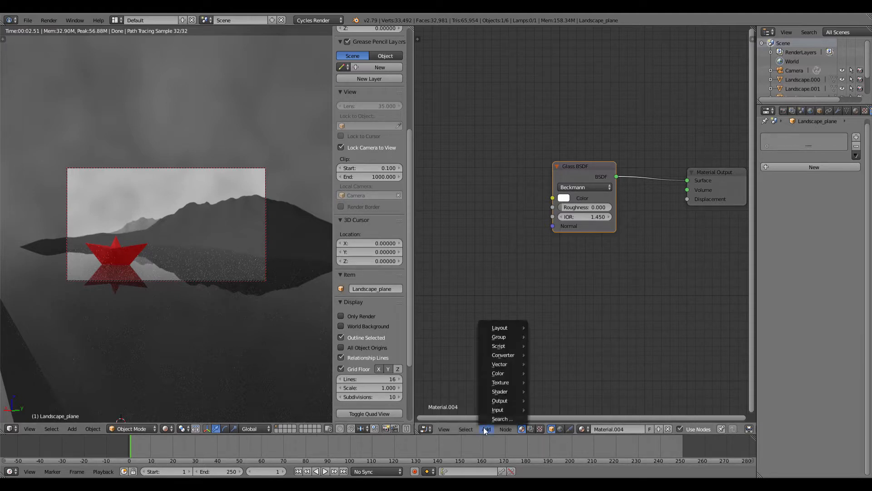
mouse_move(499, 382)
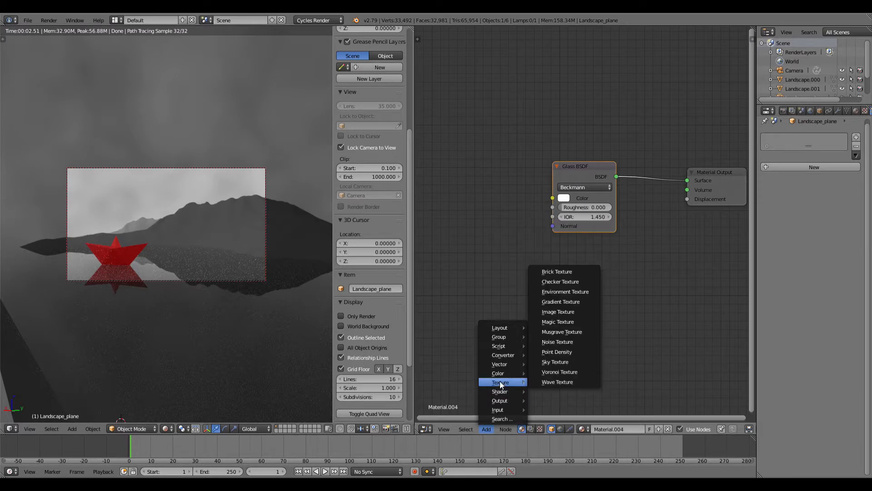
left_click(550, 341)
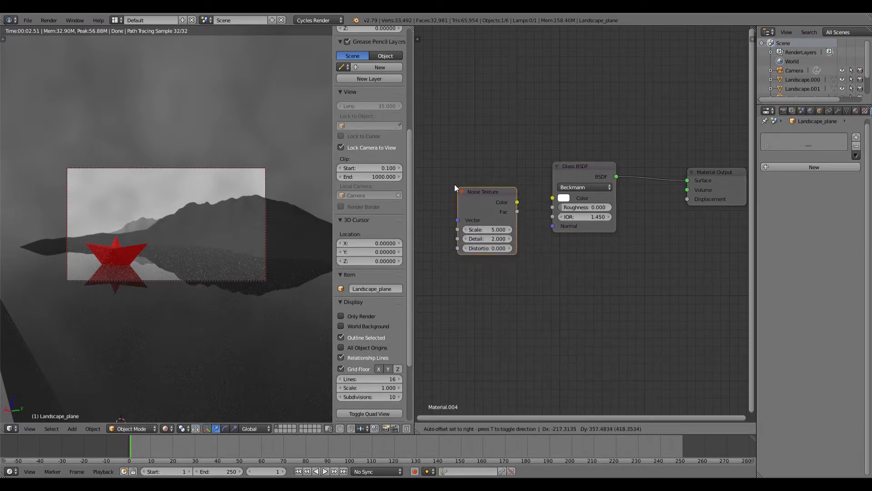
left_click(448, 180)
Step: Add a Bump node, feed the Noise Texture's Color into its Height, and connect its Normal to the Glass BSDF's Normal
left_click(485, 429)
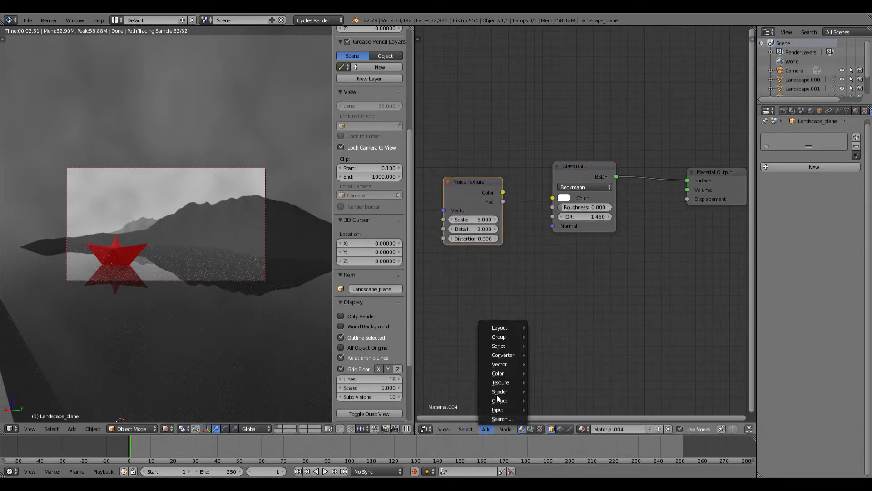
mouse_move(504, 356)
left_click(560, 364)
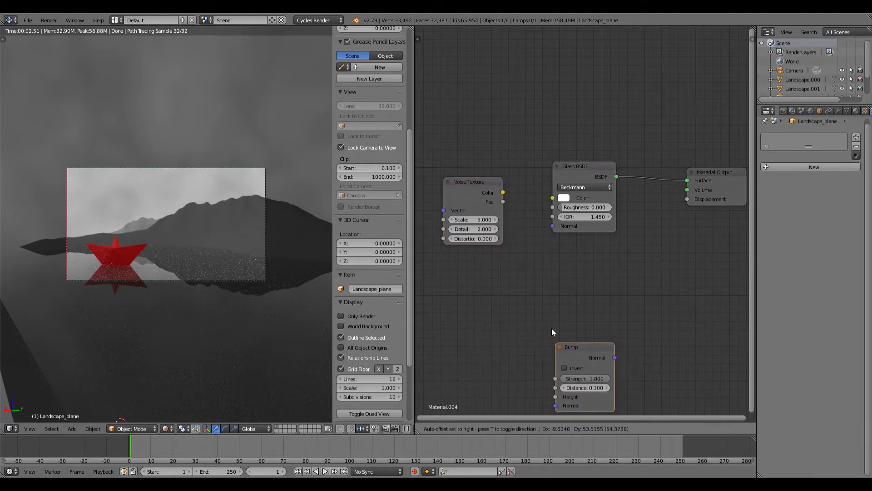
left_click(517, 238)
mouse_move(503, 192)
left_mouse_down()
mouse_move(514, 291)
mouse_move(510, 184)
left_mouse_up()
left_click_drag(515, 266, 518, 293)
left_click_drag(576, 253, 552, 225)
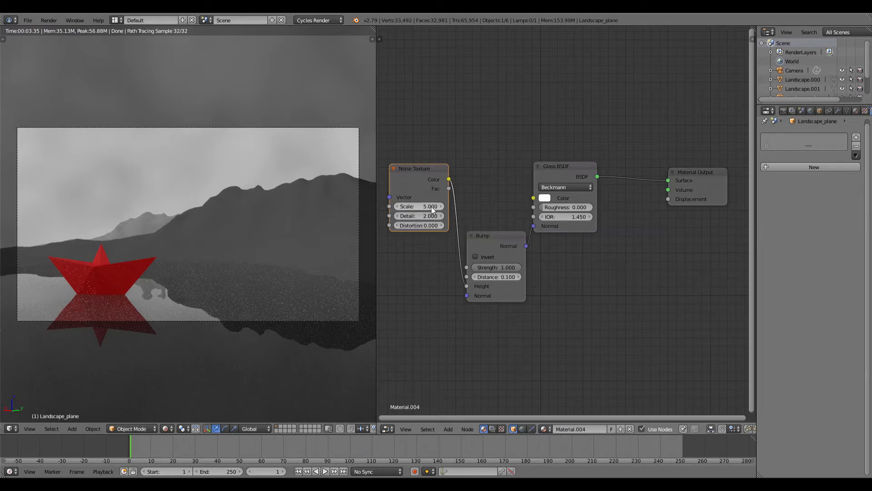
Step: Set the water's Noise Texture to scale 2.4, detail 16 and distortion 12.2
mouse_move(431, 206)
left_mouse_down()
mouse_move(400, 206)
mouse_move(432, 225)
mouse_move(483, 225)
mouse_move(431, 216)
mouse_move(440, 215)
left_mouse_up()
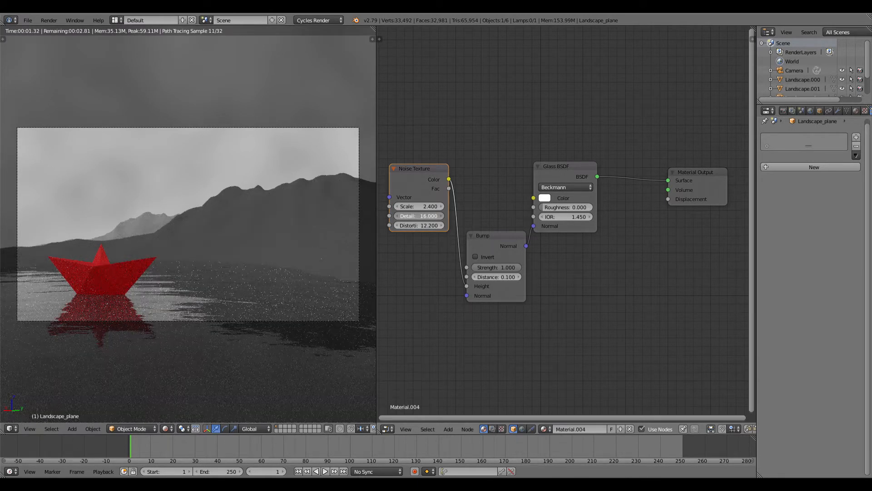
Step: Set the water's Noise Texture to scale 4.9, detail 1.8 and distortion 4.2
left_click_drag(441, 215, 421, 207)
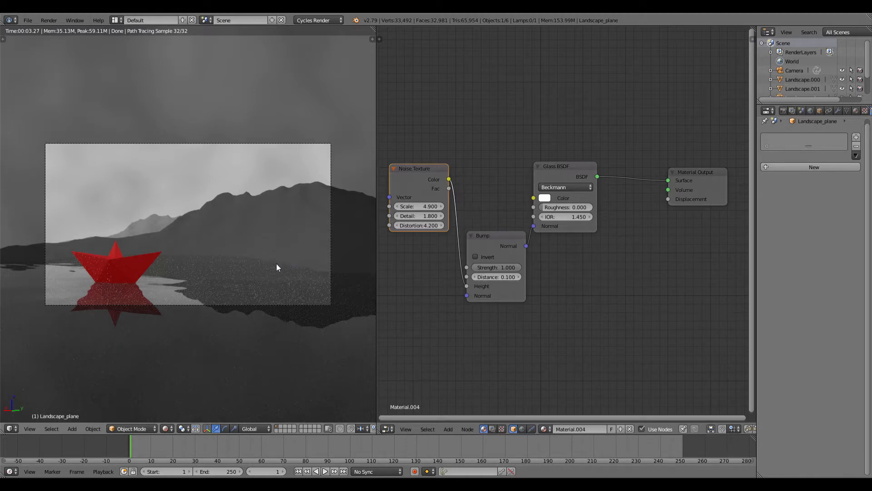
Step: Select the camera and set its depth of field focus object to Plane
right_click(270, 144)
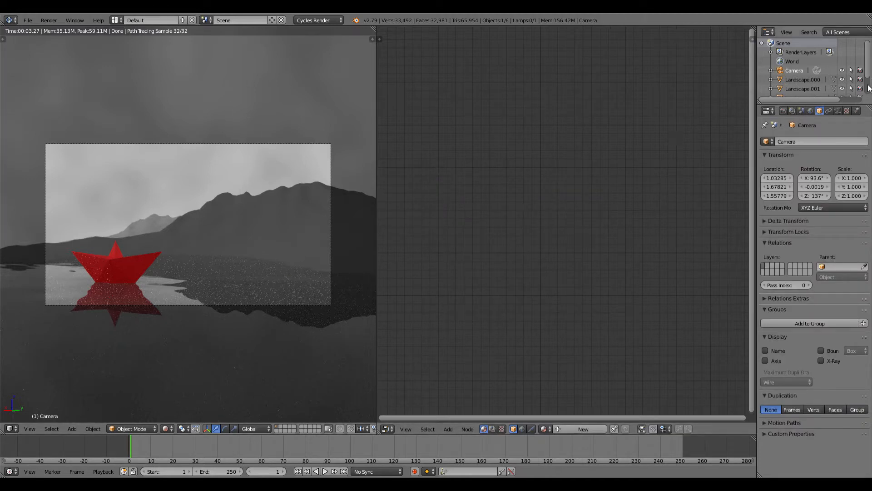
left_click(838, 111)
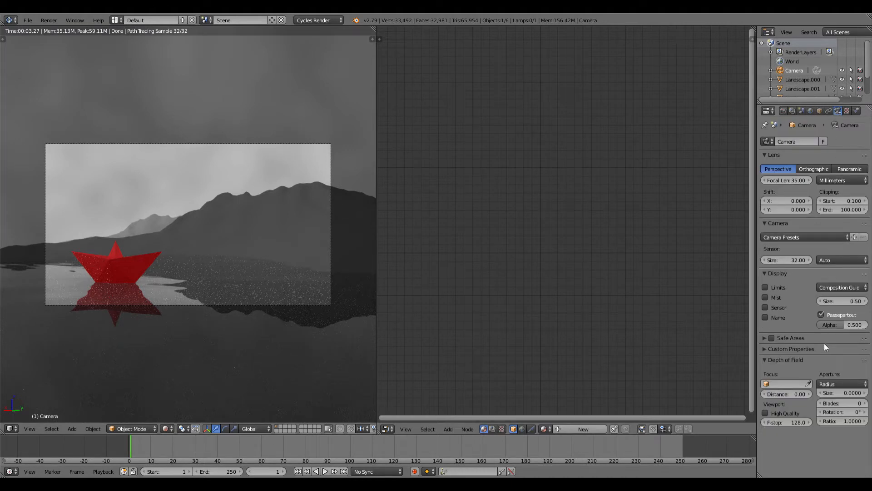
left_click(793, 384)
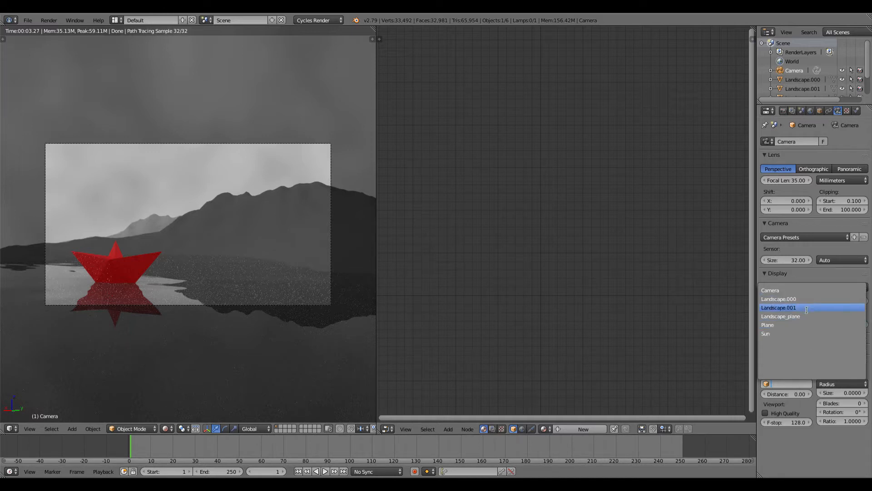
left_click(773, 325)
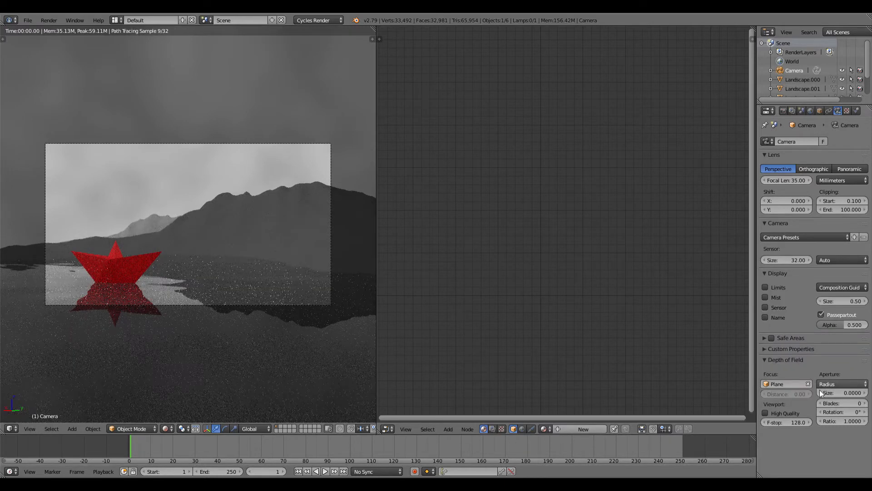
Step: Set the camera's depth of field aperture to 7 blades and a radius size of 0.09
left_click(846, 405)
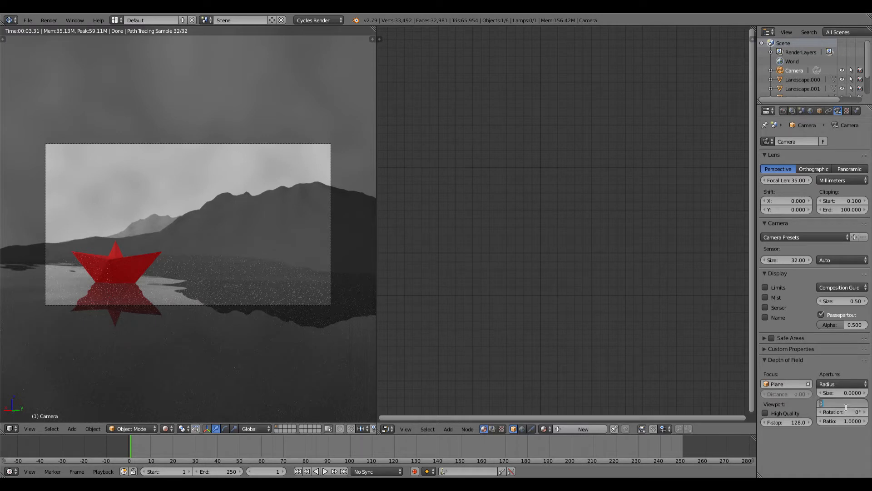
type("7")
key("Return")
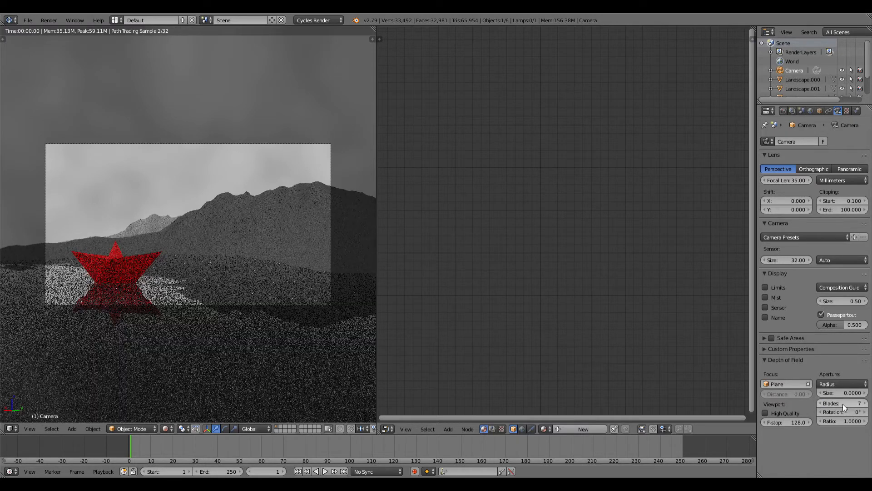
left_click(866, 394)
left_click(865, 394)
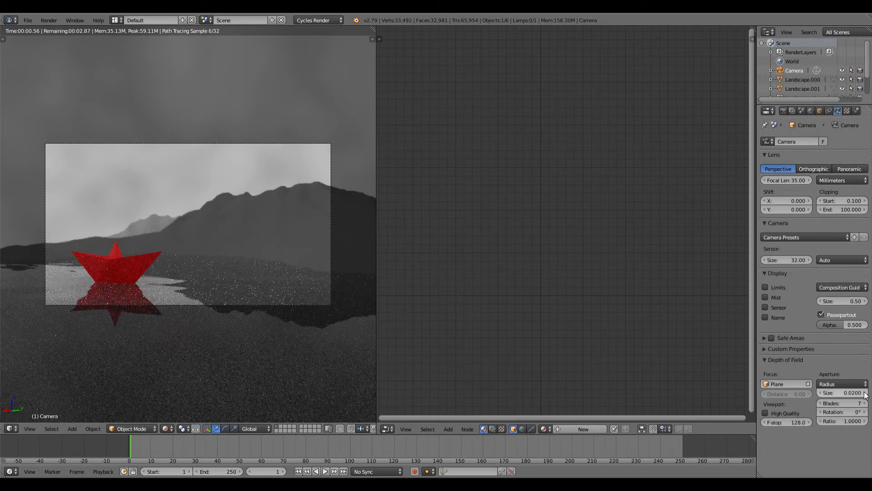
left_click(866, 394)
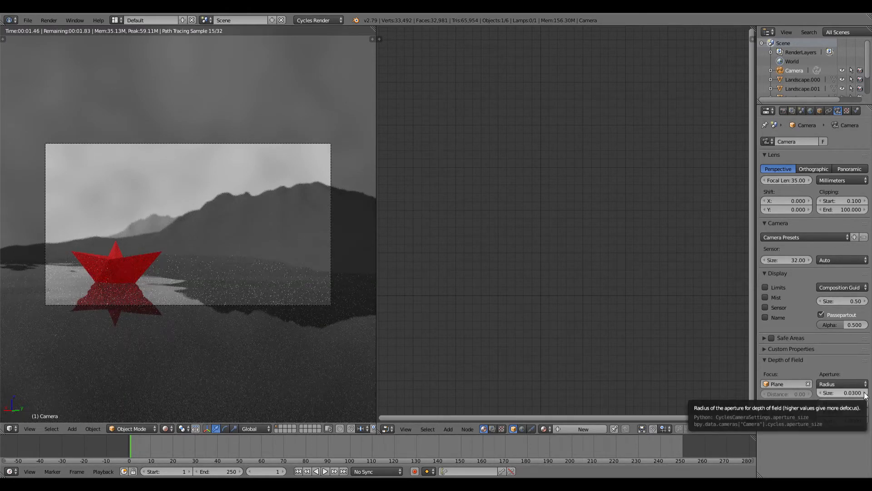
left_click(866, 393)
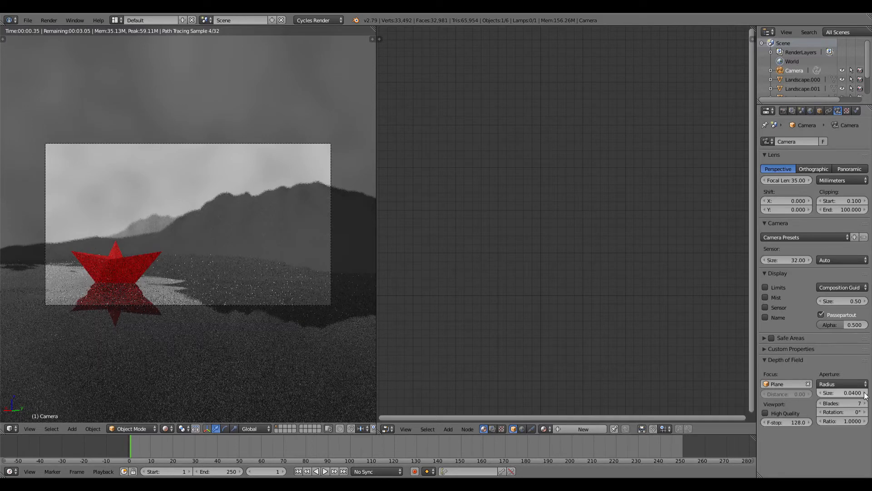
left_click(865, 393)
left_click(865, 393)
left_click(865, 393)
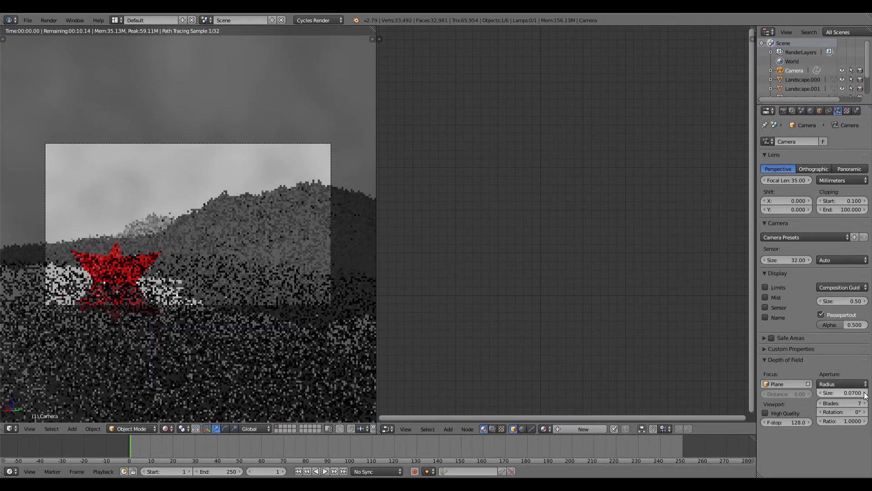
left_click(866, 394)
left_click(866, 394)
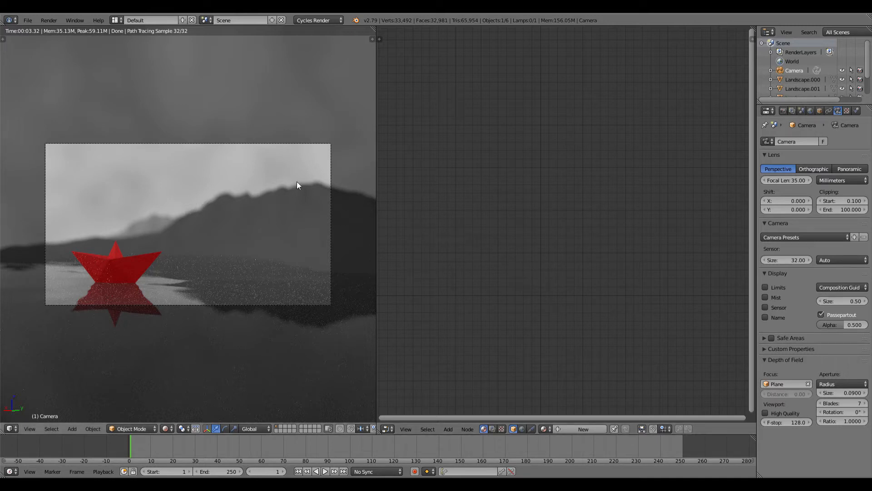
Step: Set the render resolution to 1080 px wide and 1920 px high
left_click(784, 111)
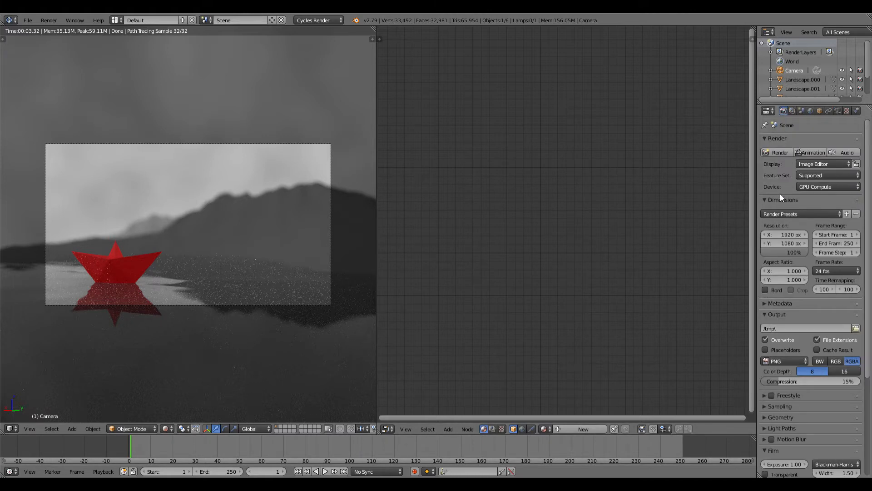
left_click(789, 234)
type("1080")
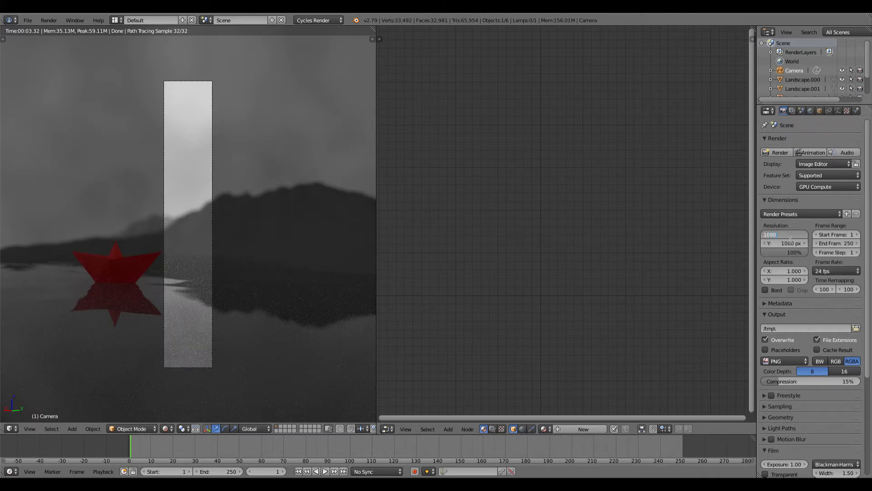
key("Return")
left_click(792, 242)
type("1")
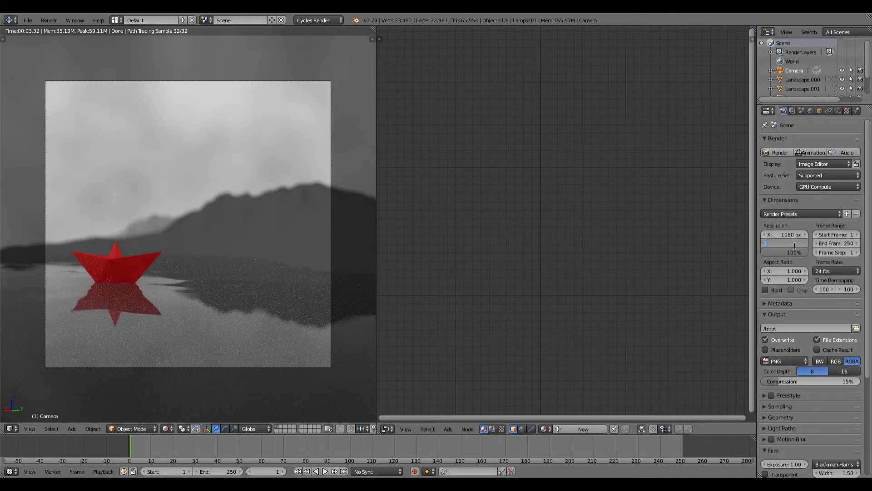
type("920")
key("Return")
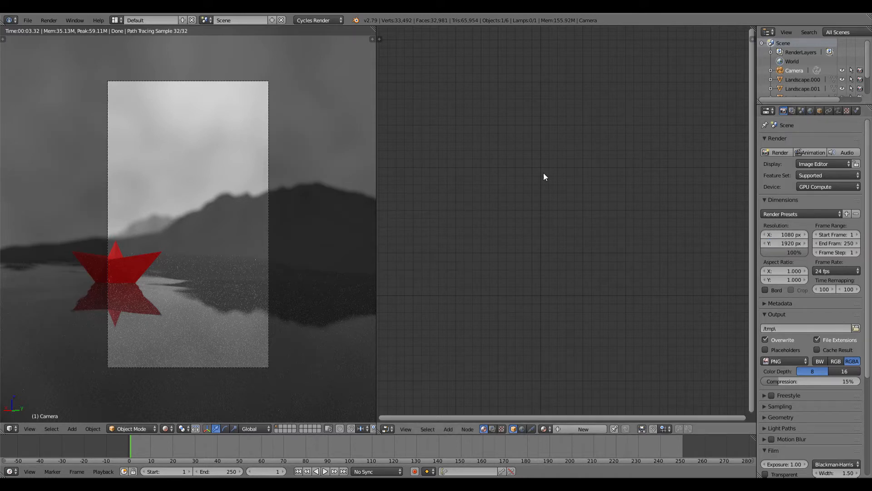
Step: Move the camera along Y to about -0.05 so the whole boat sits inside the frame
key("n")
scroll(342, 182, "up", 10)
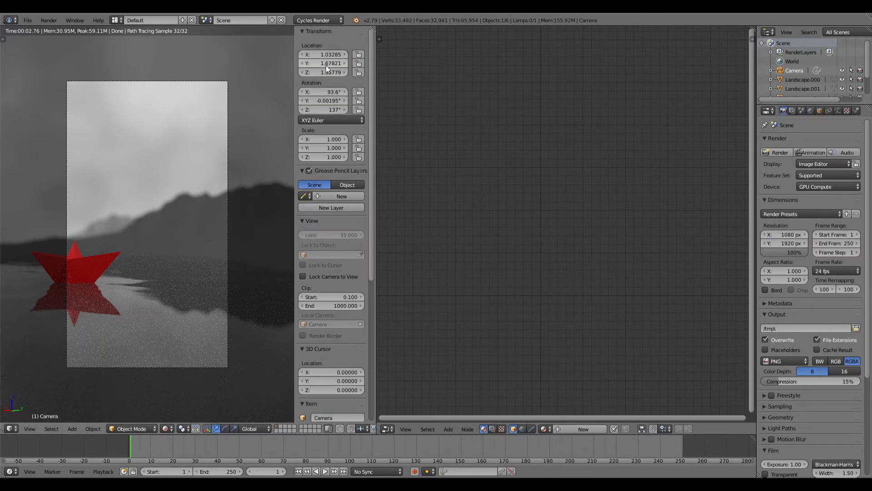
left_click_drag(329, 64, 304, 64)
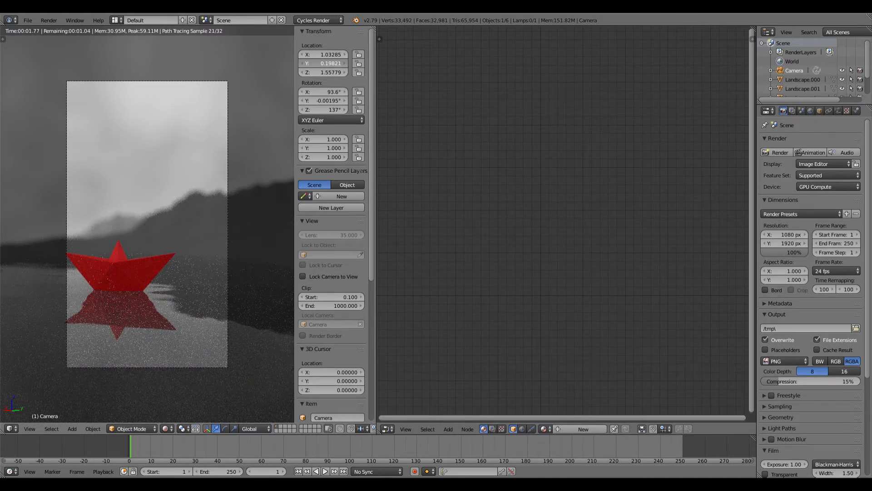
left_click_drag(332, 64, 320, 64)
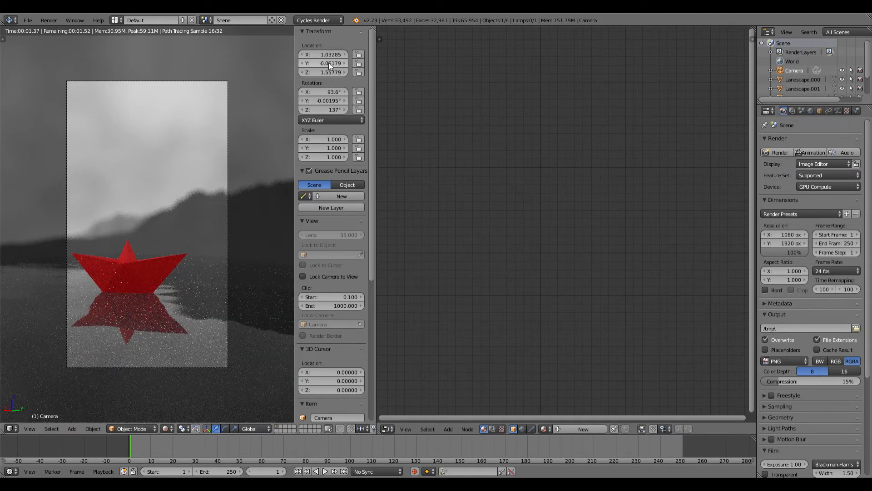
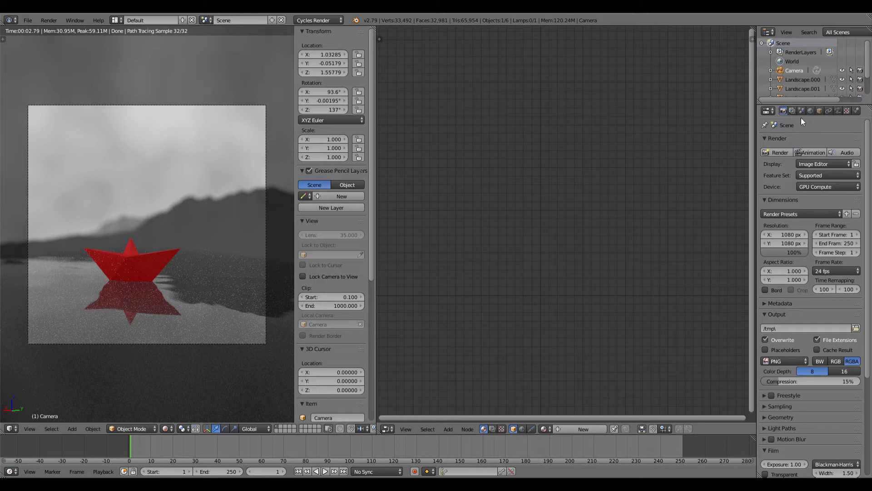
Step: Set the Cycles render samples to 1000 in the sampling settings
scroll(823, 312, "down", 7)
scroll(830, 359, "down", 1)
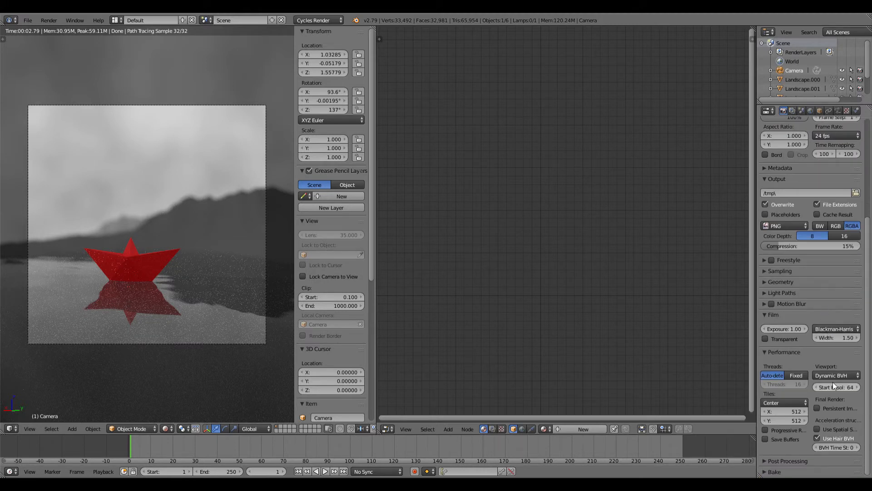
scroll(800, 230, "up", 5)
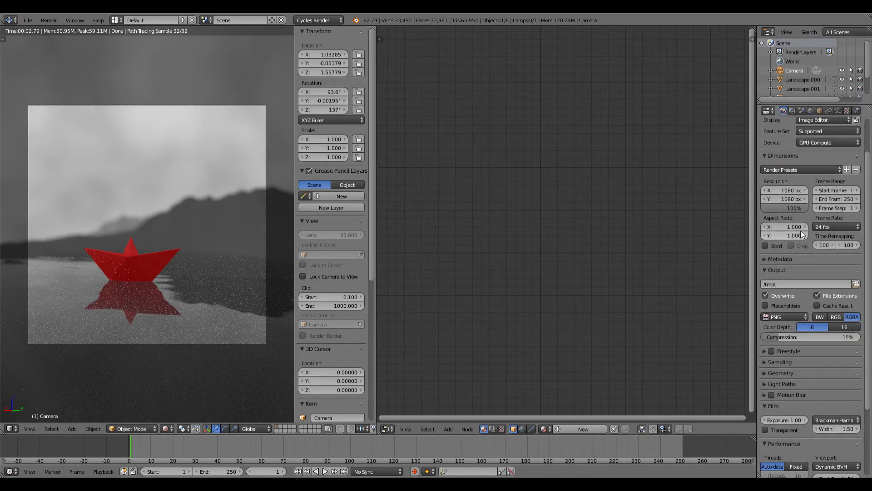
scroll(822, 288, "up", 2)
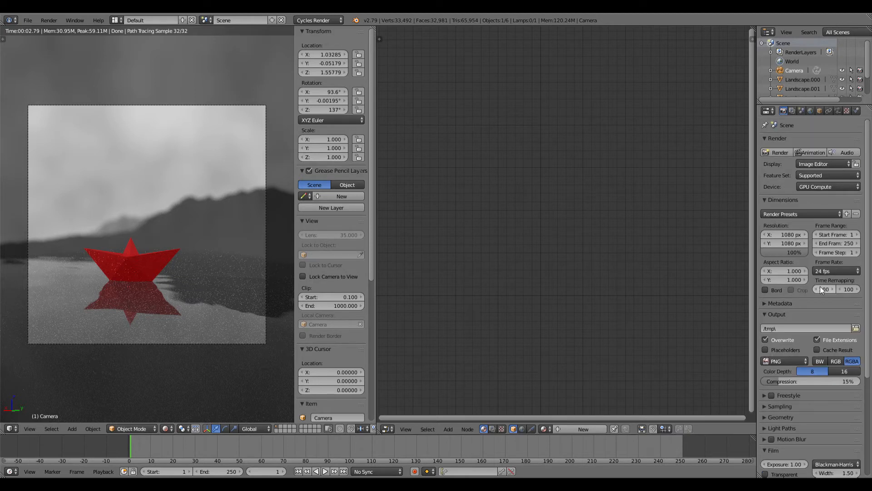
scroll(839, 287, "down", 5)
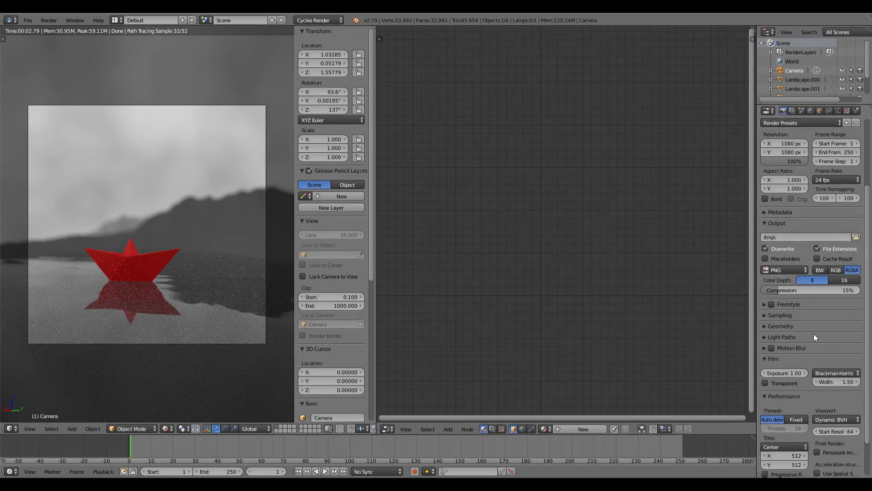
left_click(802, 315)
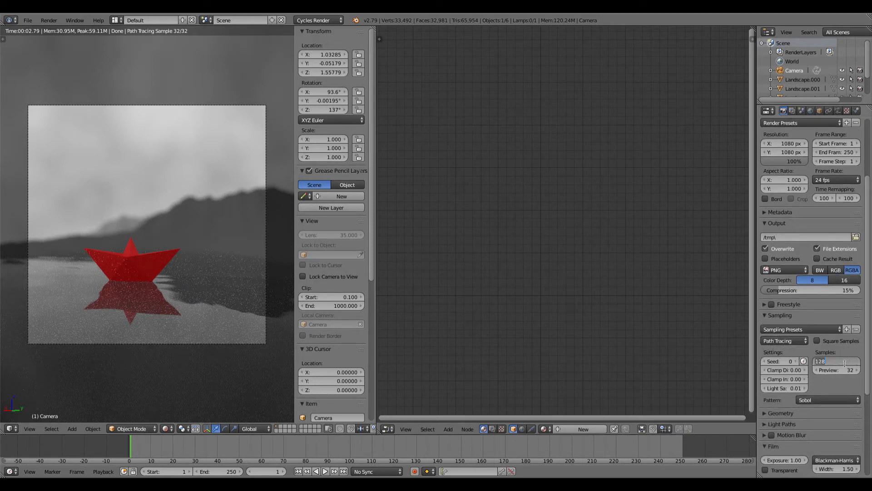
left_click(846, 361)
type("1000")
key("Return")
Step: Render the current frame and examine the boat and its reflection up close for noise
key("F12")
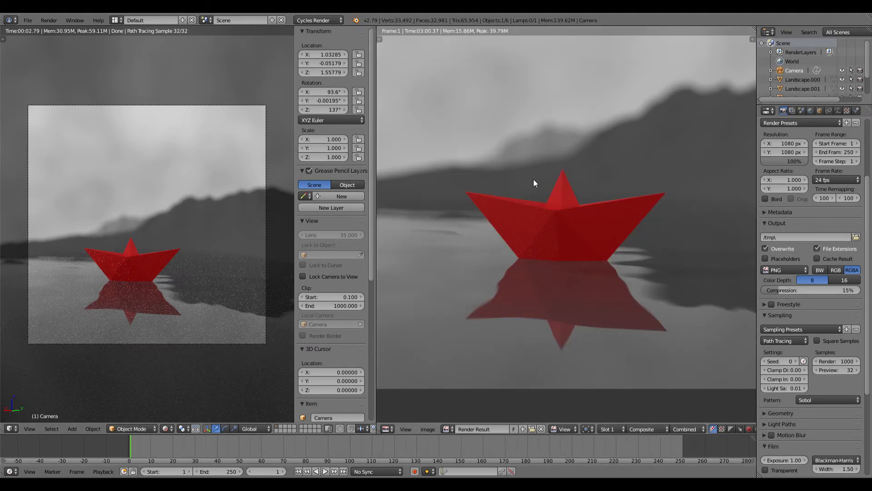
scroll(604, 193, "down", 2)
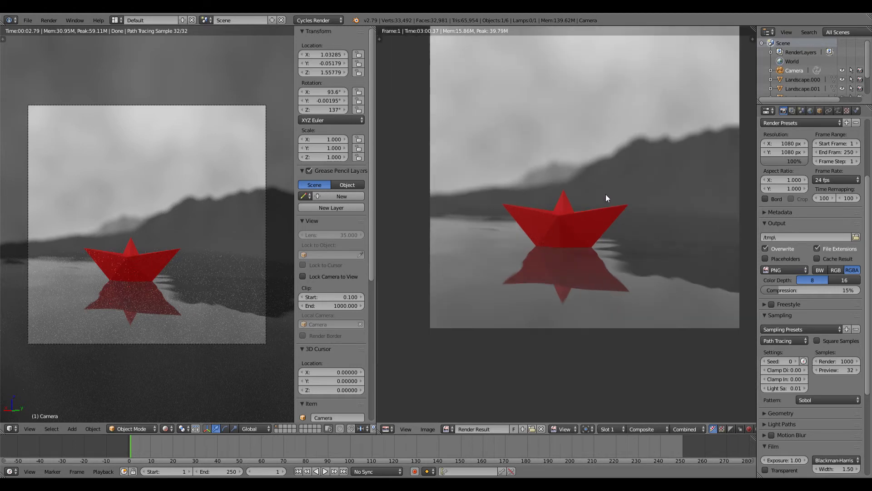
scroll(602, 210, "up", 3)
scroll(586, 182, "down", 3)
scroll(514, 311, "up", 5)
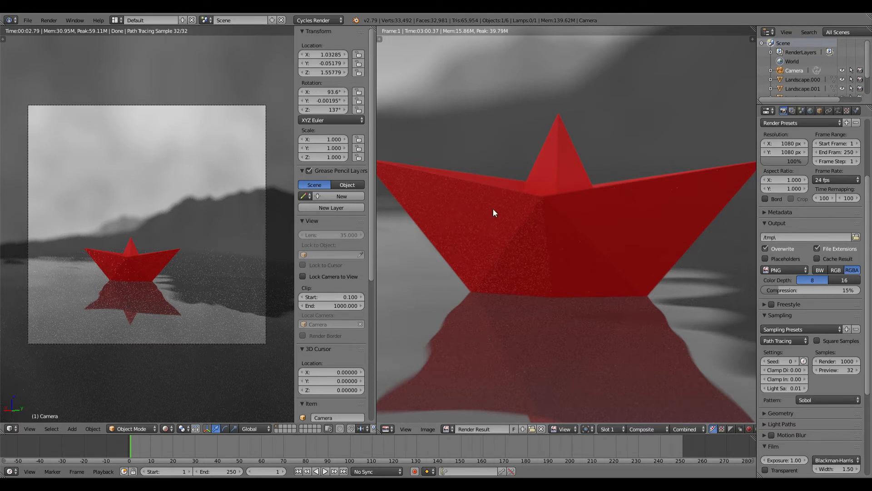
scroll(506, 214, "down", 6)
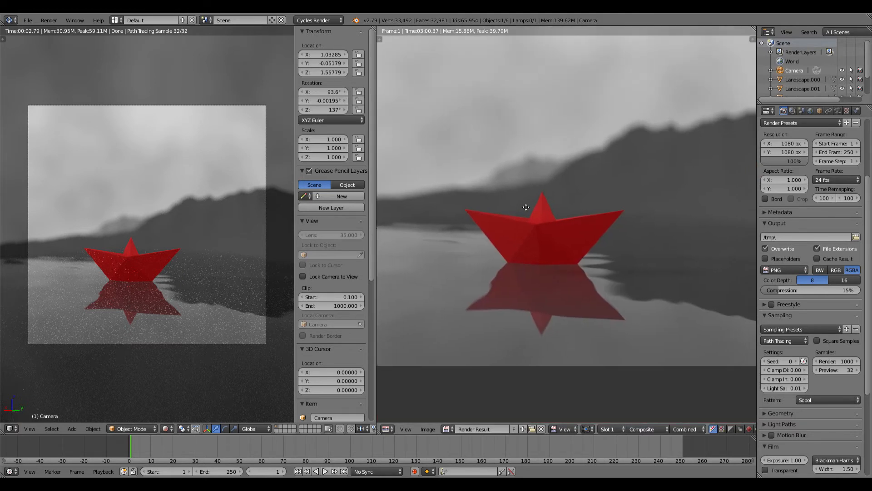
middle_click_drag(505, 180, 509, 199)
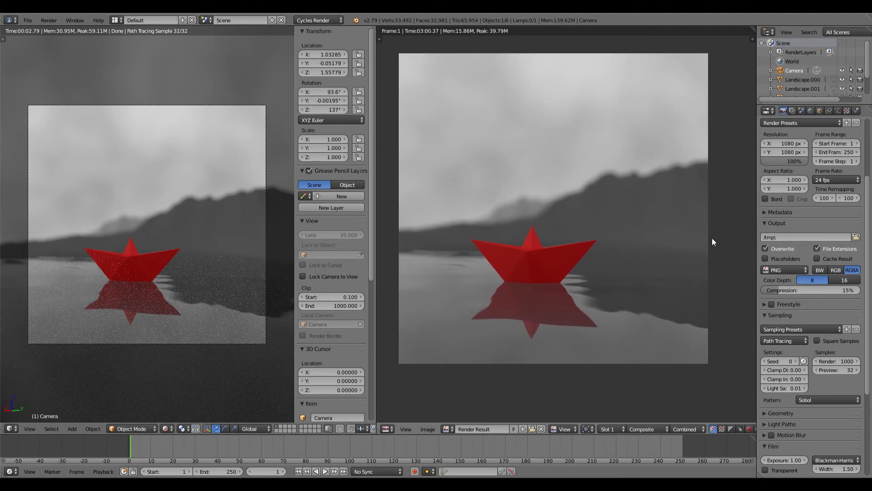
Step: Set the Clamp Indirect sampling value to 0.50
scroll(799, 339, "down", 1)
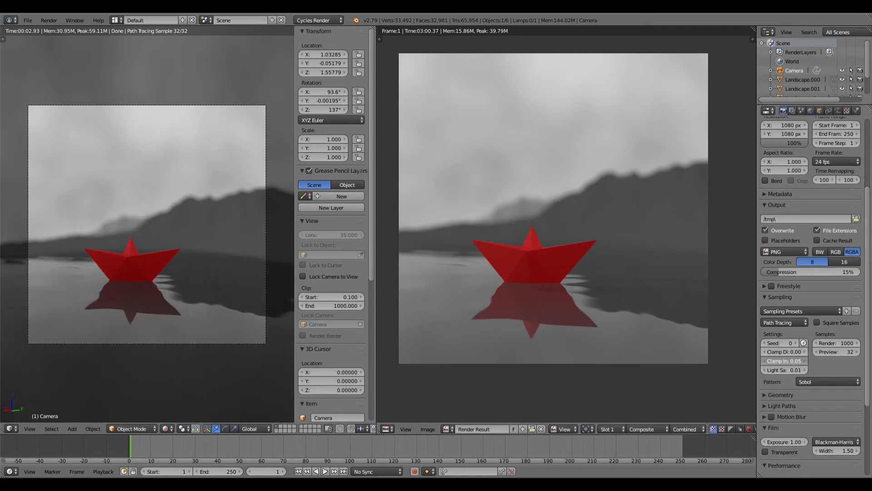
left_click(771, 360)
type("0.5")
key("Return")
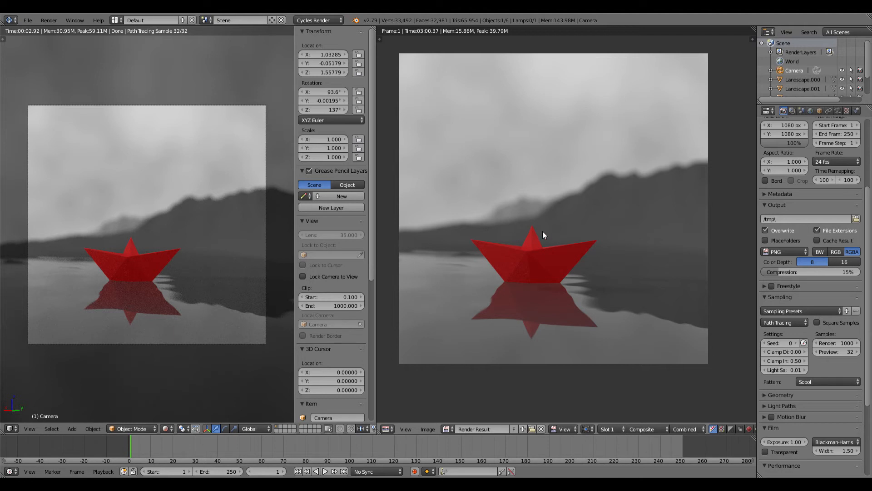
Step: Render the frame again with the clamped indirect light and inspect the boat and its reflection
key("F12")
scroll(567, 283, "up", 3)
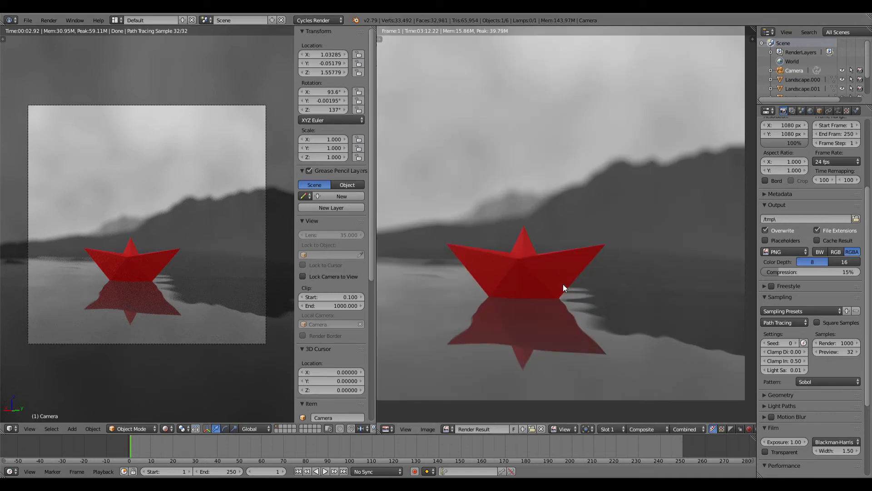
scroll(555, 295, "down", 1)
middle_click_drag(529, 293, 580, 246)
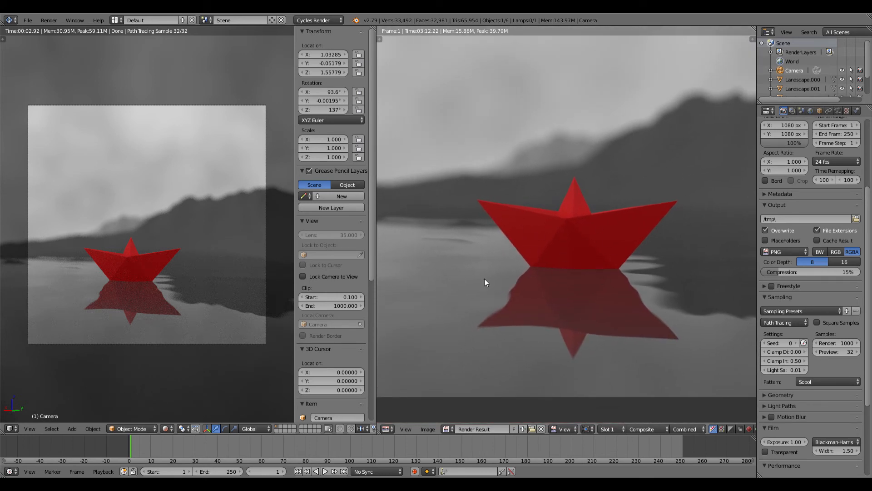
scroll(539, 223, "down", 2)
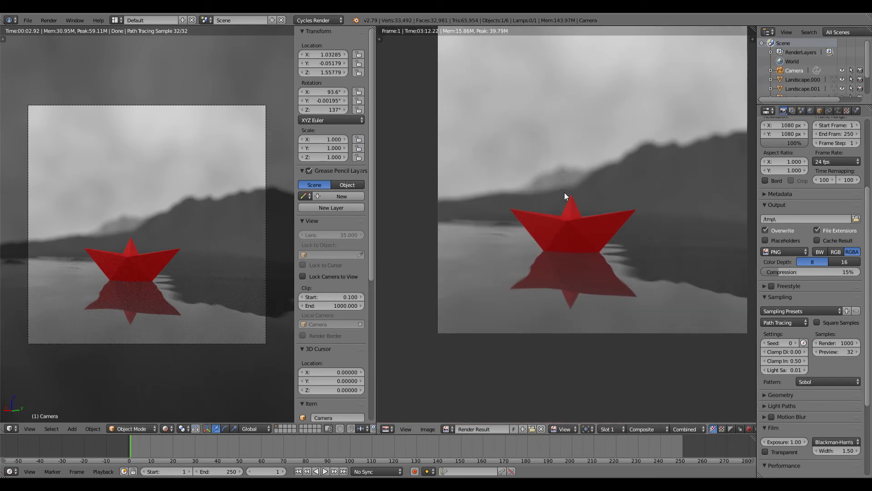
Step: Look over the finished boat render, then change the screen layout to Compositing
middle_click_drag(543, 210, 511, 227)
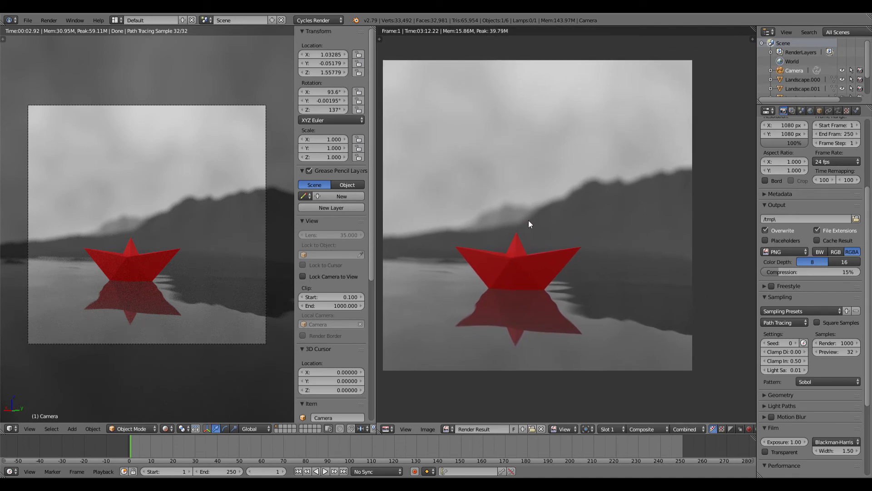
scroll(503, 198, "down", 1)
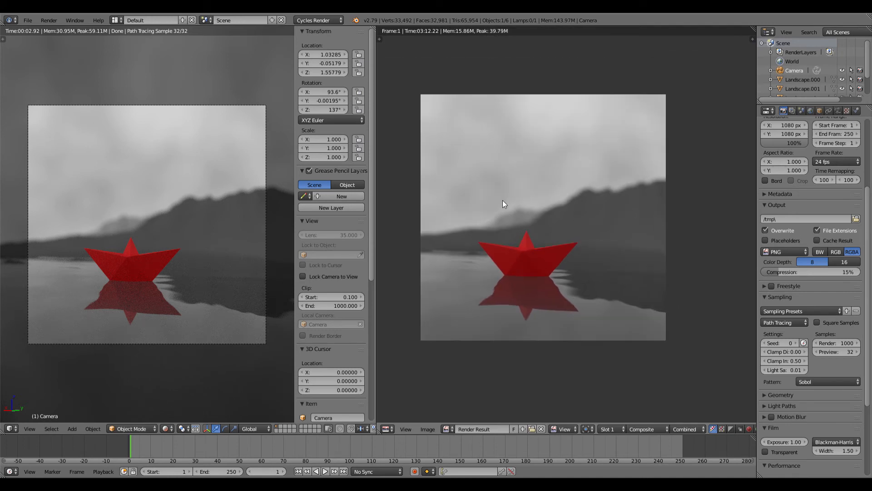
scroll(502, 200, "up", 1)
middle_click_drag(502, 200, 518, 195)
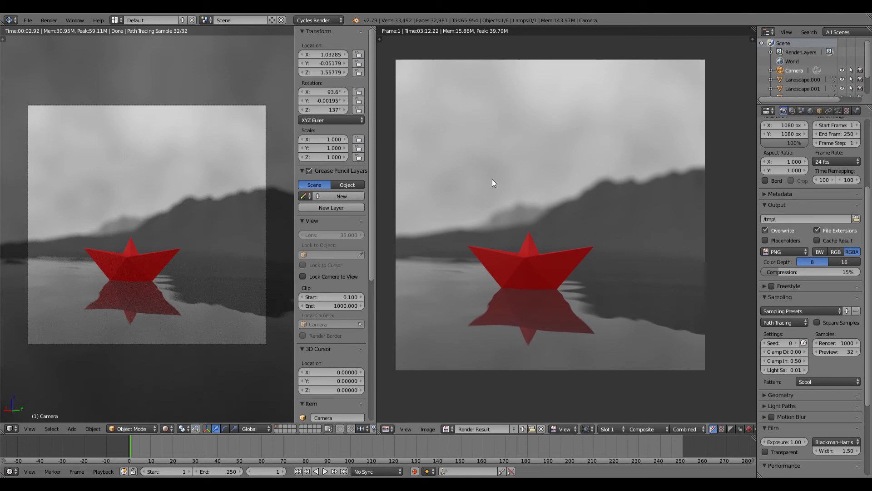
left_click(117, 20)
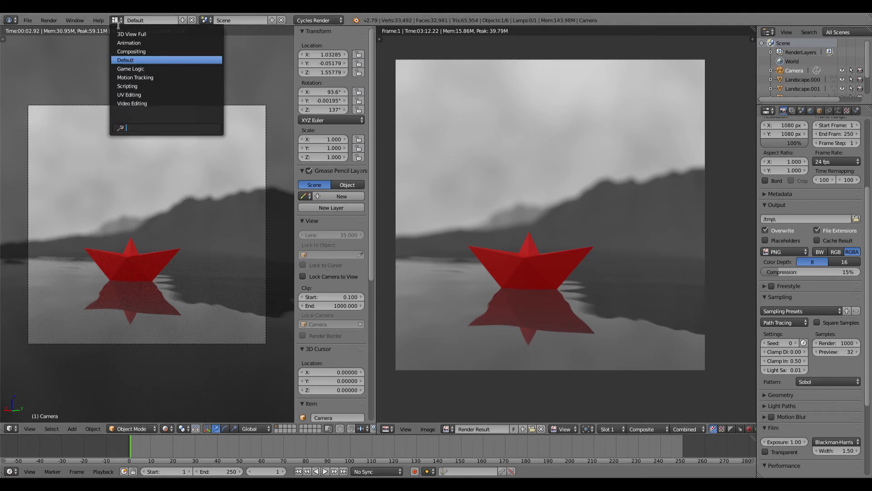
left_click(132, 52)
left_click_drag(404, 291, 296, 180)
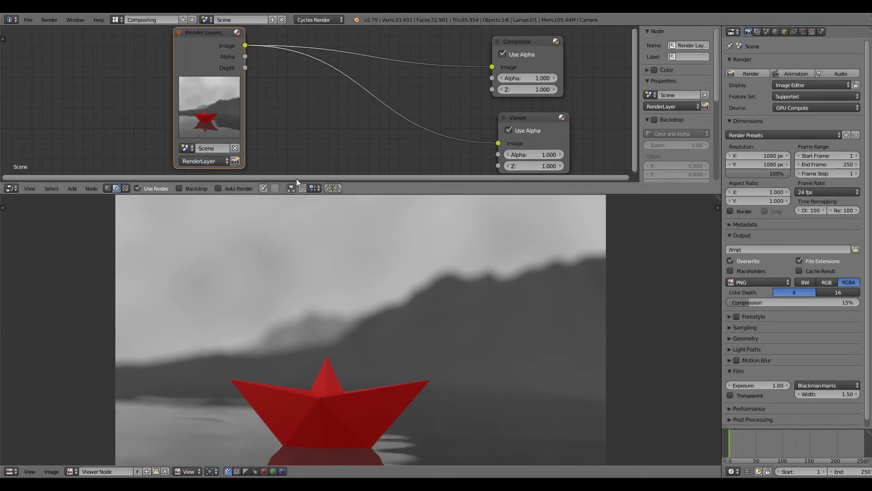
Step: Try the Filmic view transform in the scene's color management, then set it to Film and check the render
left_click(765, 32)
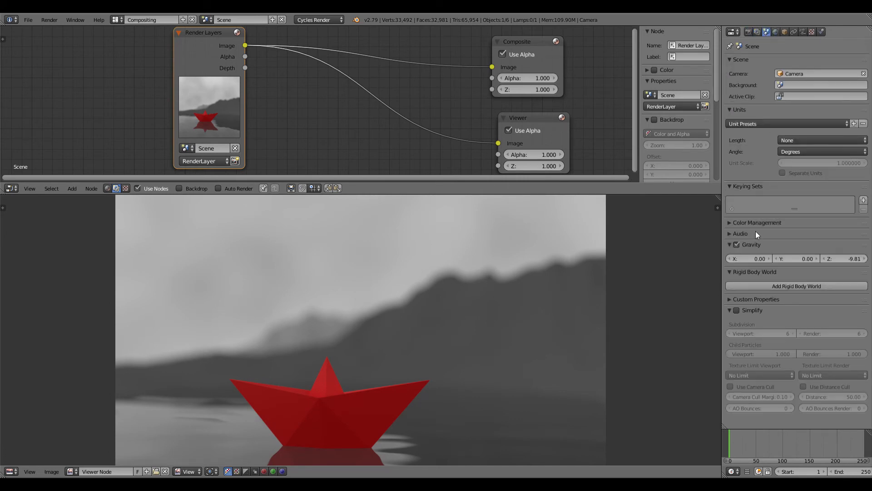
left_click(762, 222)
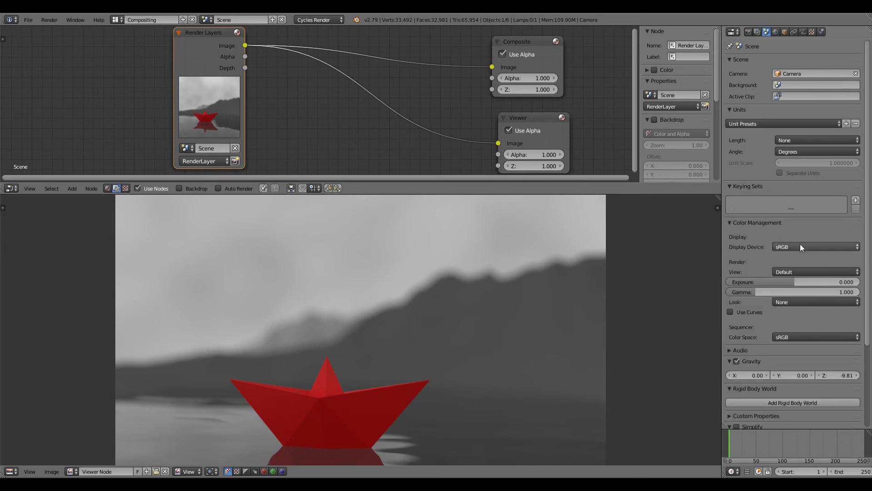
scroll(796, 254, "down", 1)
left_click(788, 285)
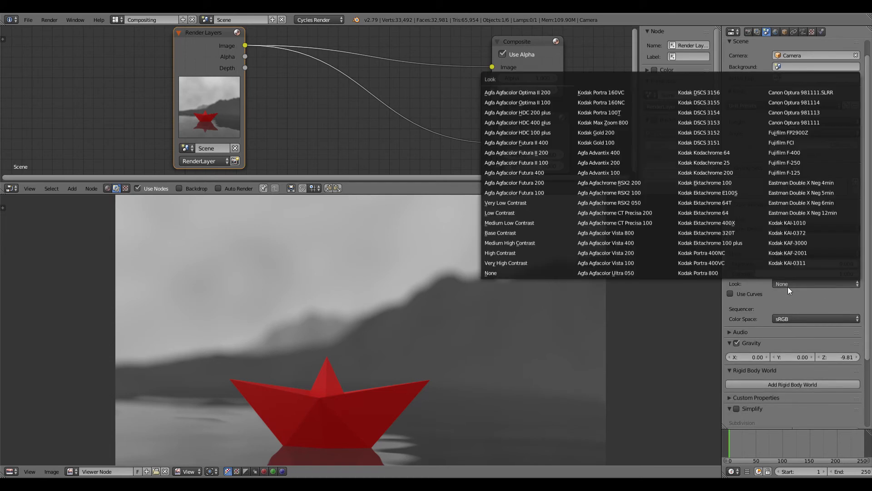
left_click(795, 253)
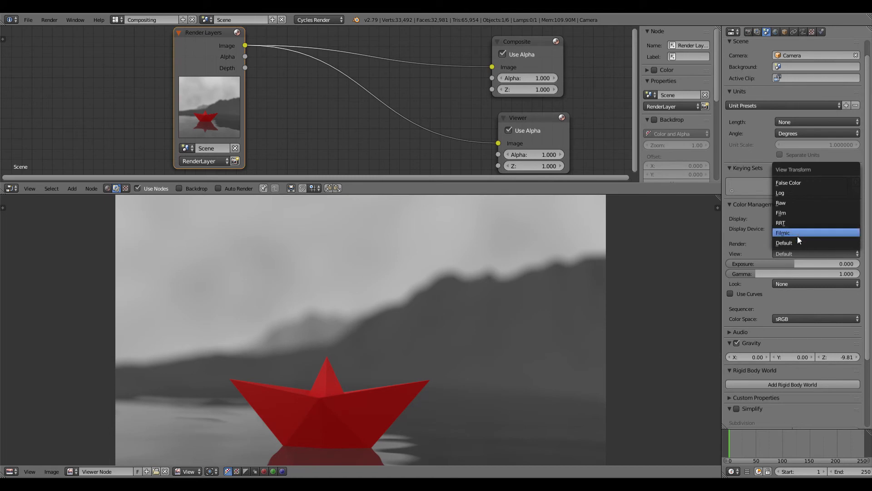
left_click(797, 233)
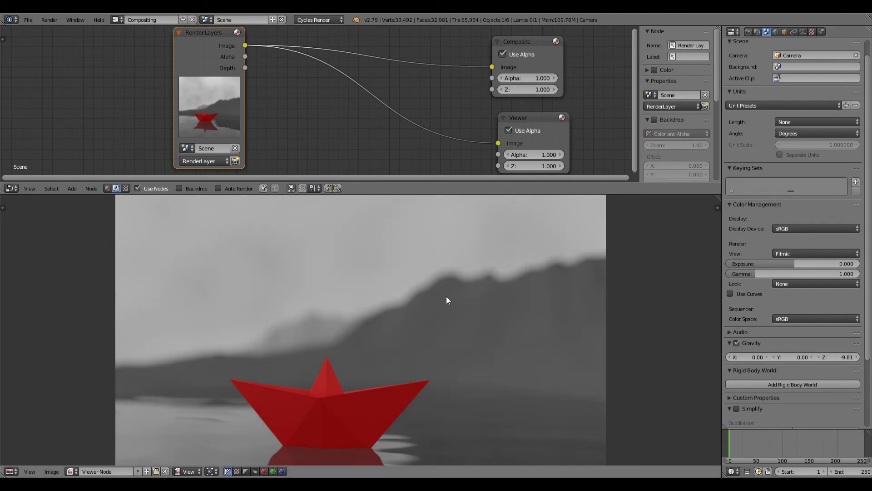
scroll(446, 300, "down", 2)
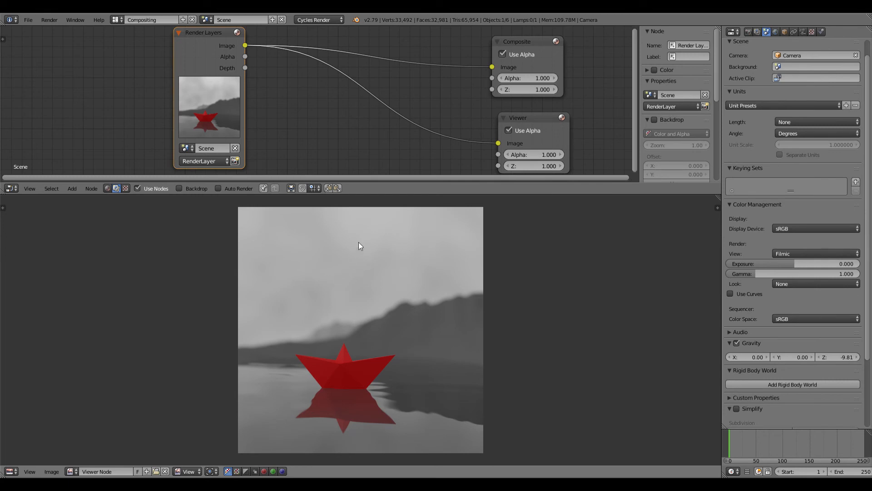
left_click(781, 255)
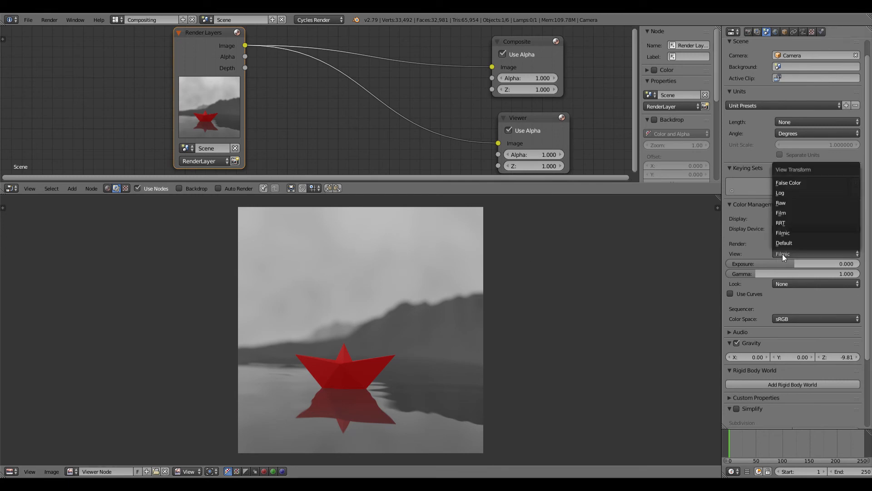
left_click(792, 213)
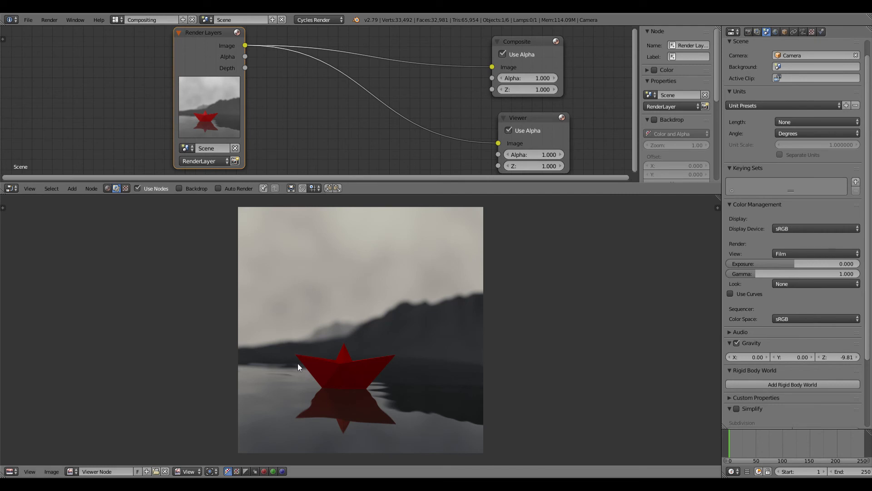
scroll(310, 373, "up", 1)
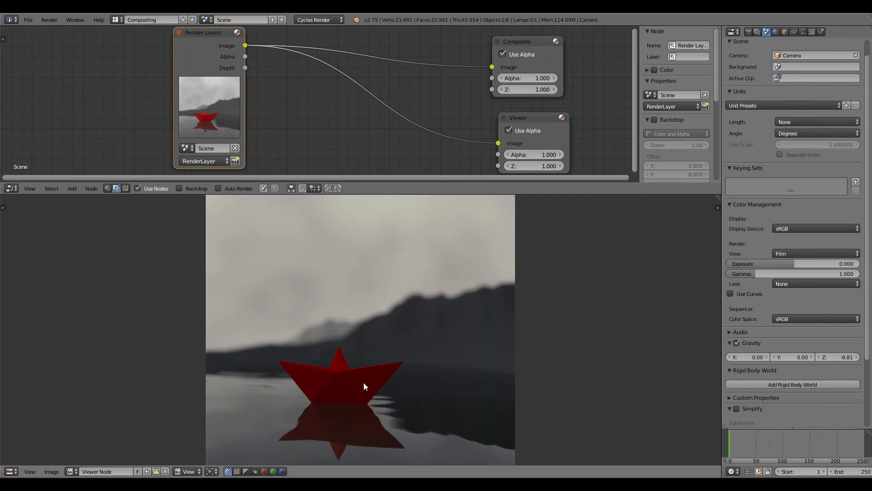
Step: Set the color management Look to Kodak Gold 100 and make the node editor slightly taller
left_click(811, 284)
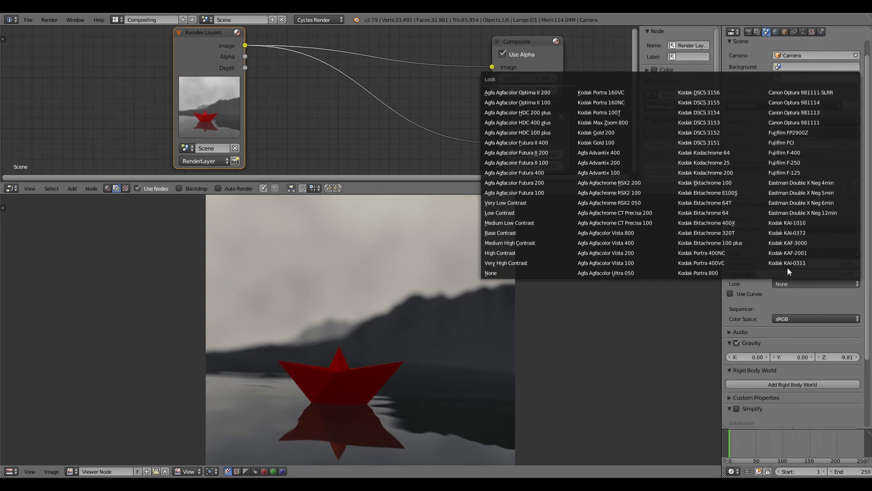
left_click(601, 143)
scroll(525, 282, "down", 2)
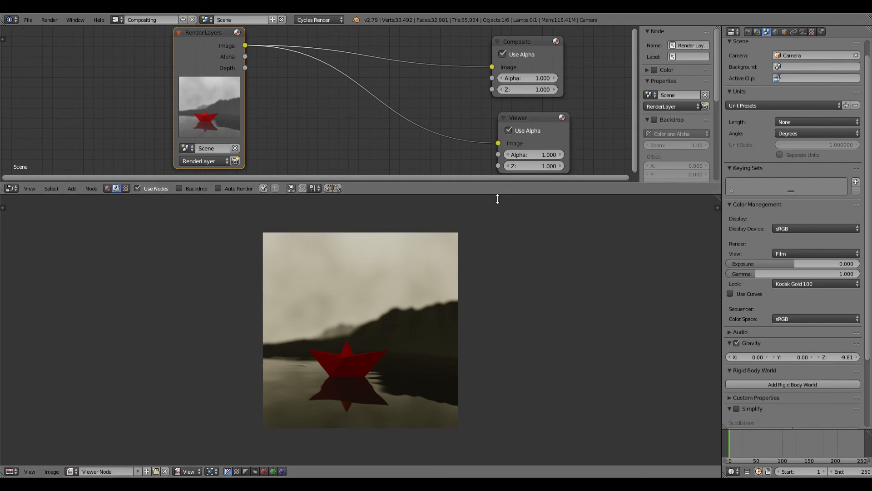
left_click_drag(496, 195, 502, 217)
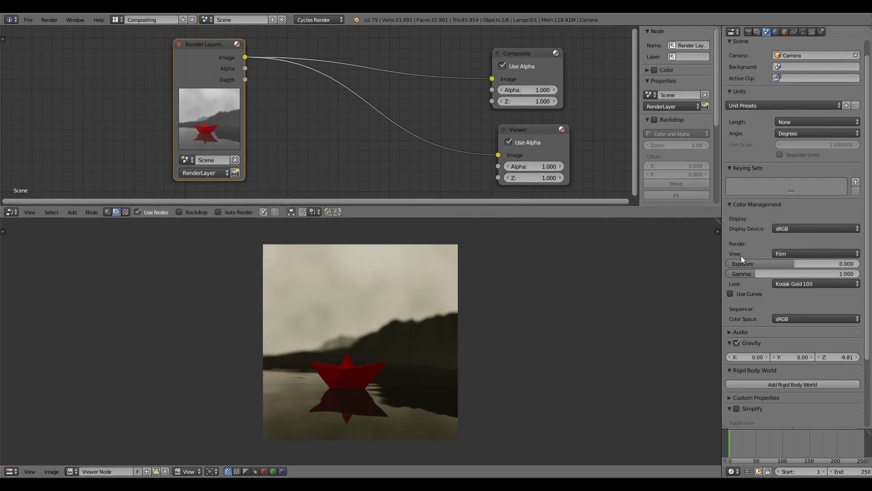
left_click(799, 284)
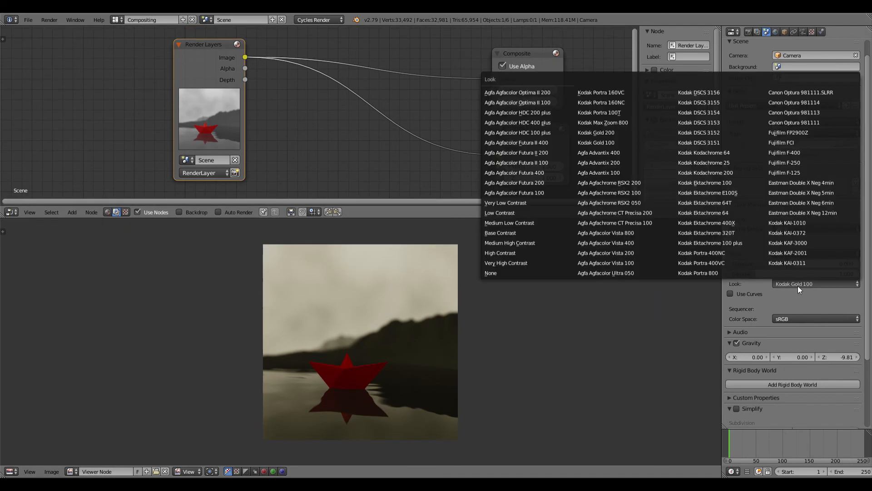
left_click(790, 284)
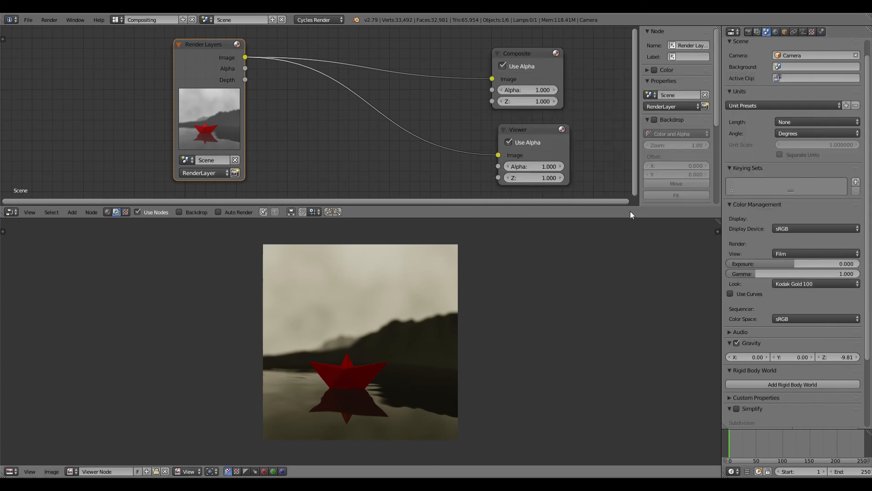
Step: Move the Render Layers node away from the outputs and insert a Color Balance node on the link to the Viewer
left_click_drag(201, 41, 90, 38)
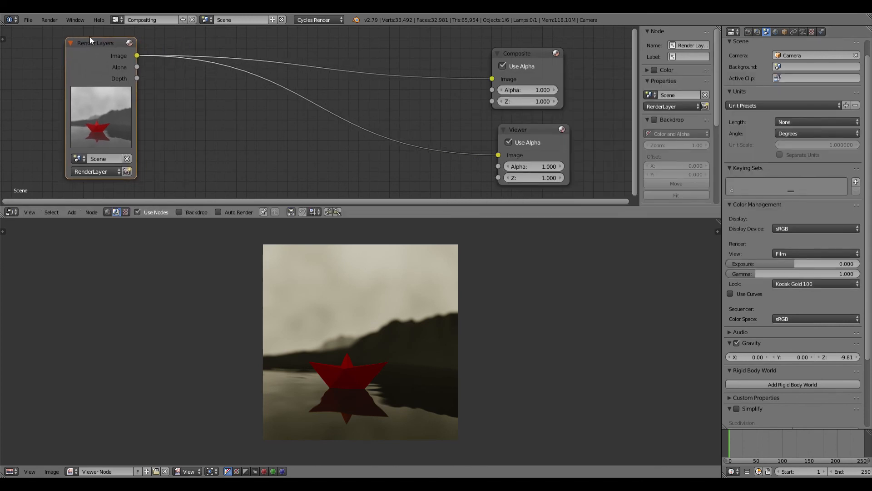
left_click(73, 212)
mouse_move(82, 174)
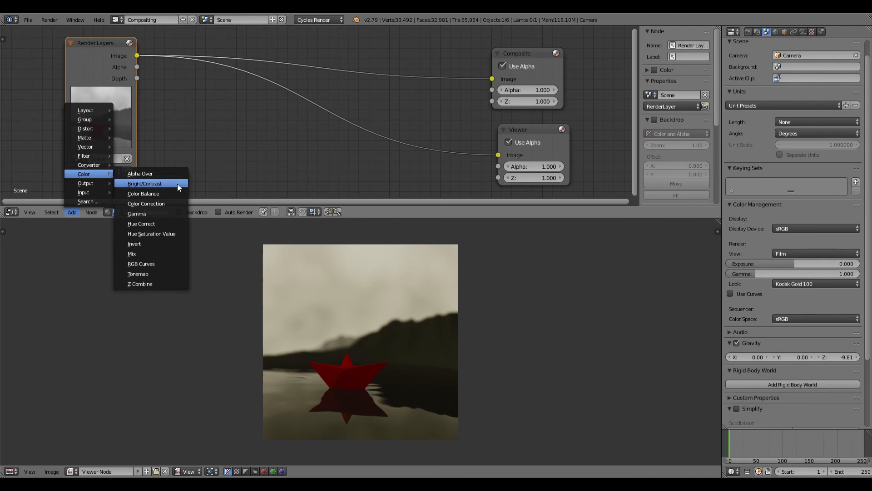
left_click(149, 192)
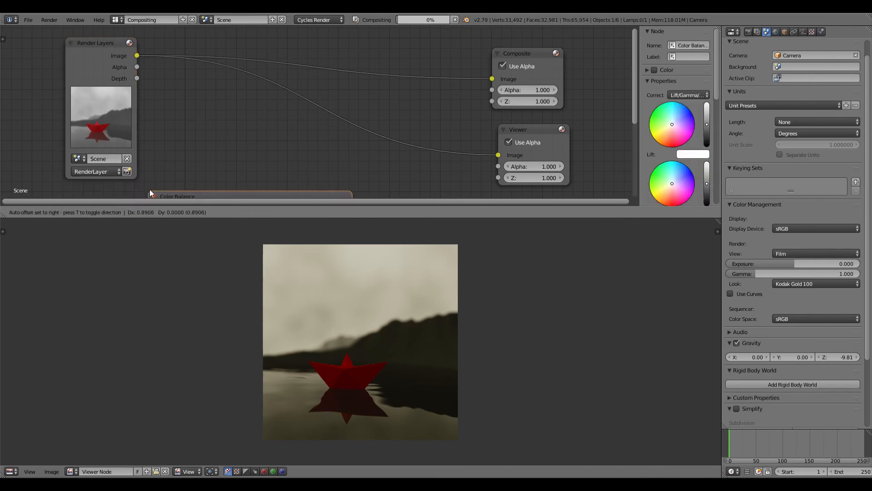
left_click(210, 91)
middle_click_drag(345, 98, 351, 56)
Step: Tint the Color Balance node's lift toward blue and raise its lift brightness slightly
left_click_drag(238, 120, 254, 102)
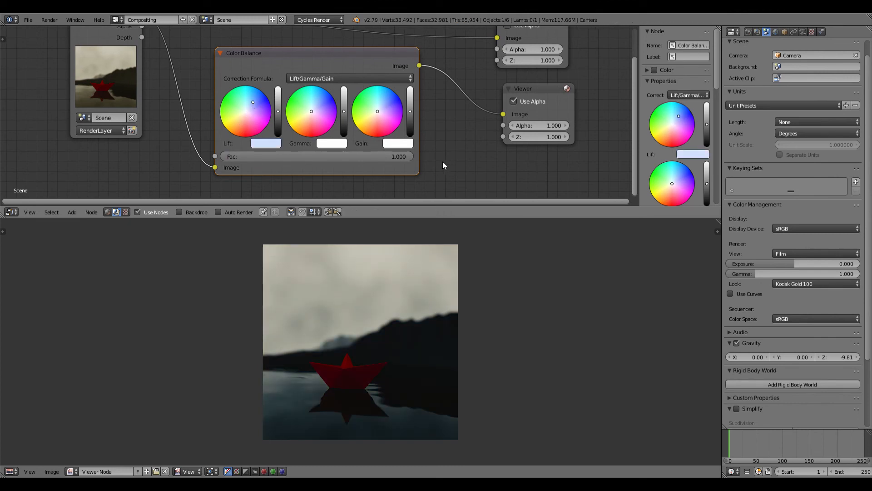
left_click_drag(279, 111, 278, 104)
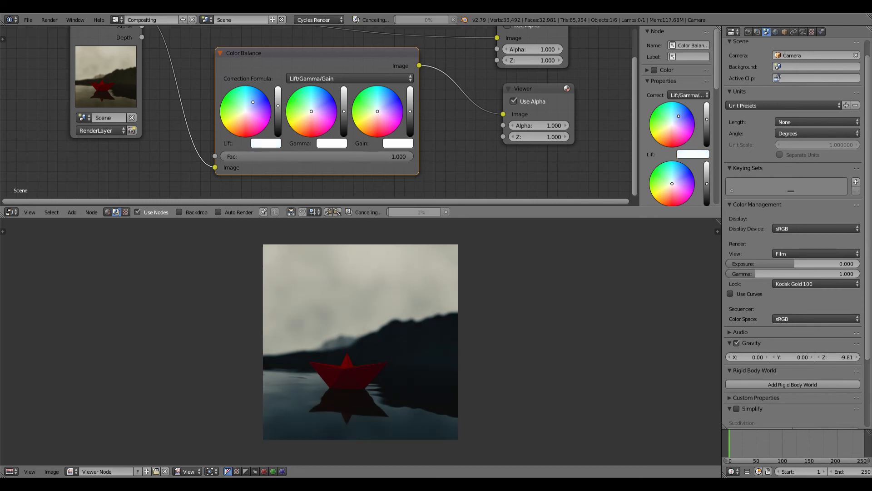